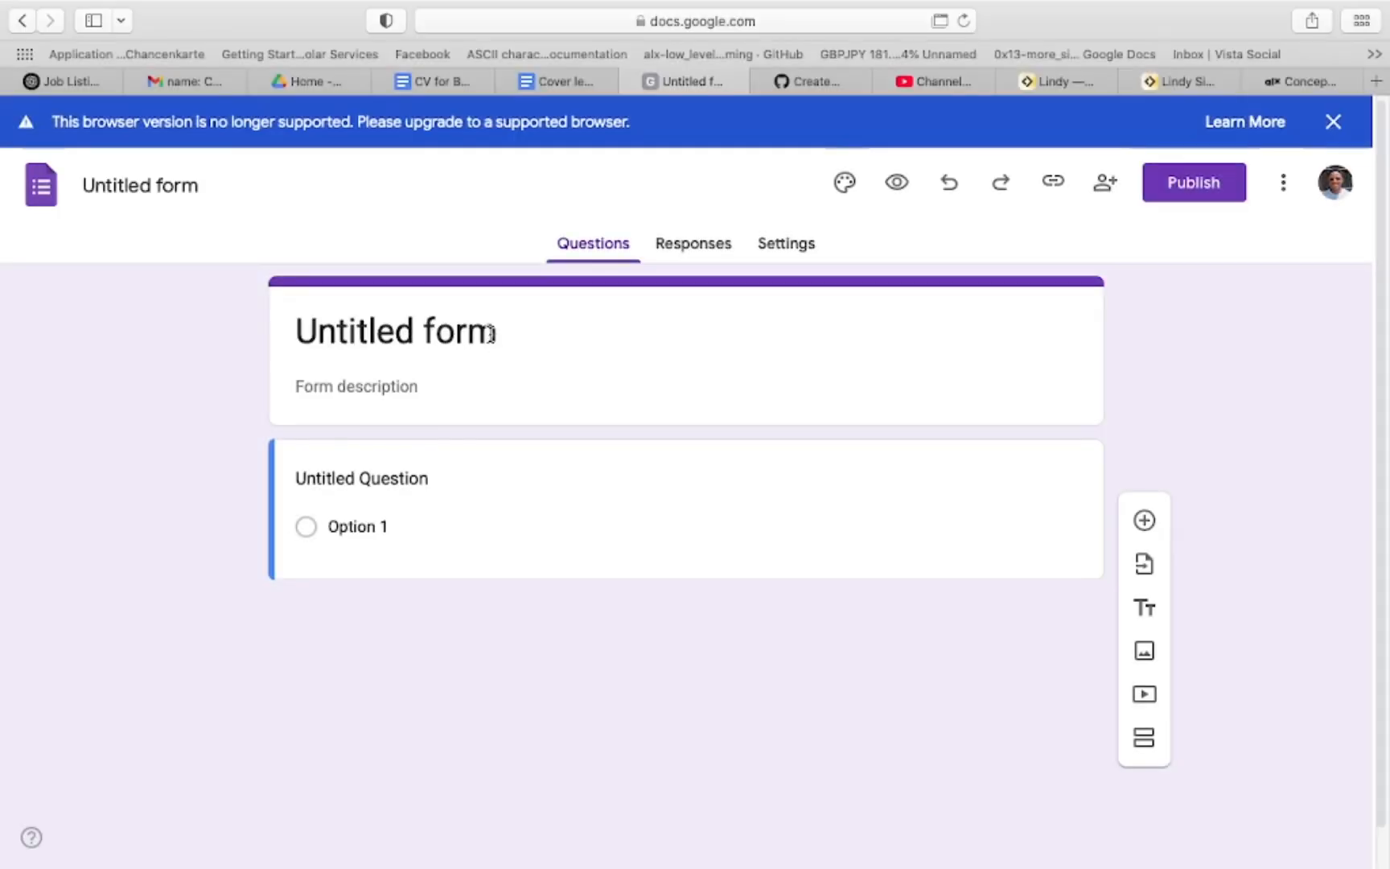
Title the form "JOB BOARD" and turn the first question into a short-answer question named "Company name"
left_click(400, 330)
type("JOB BOARD")
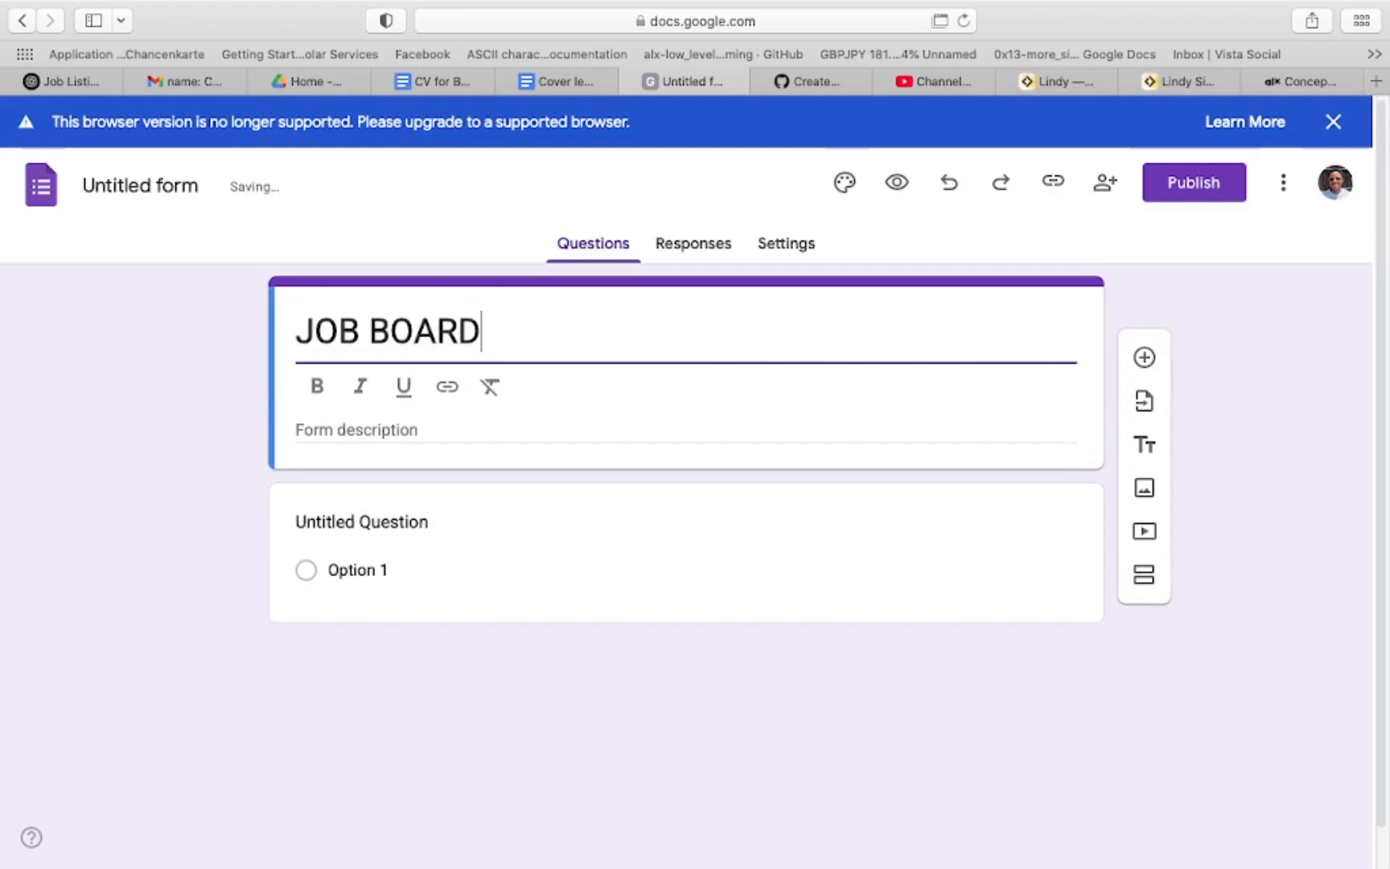
left_click(396, 518)
type("Company ")
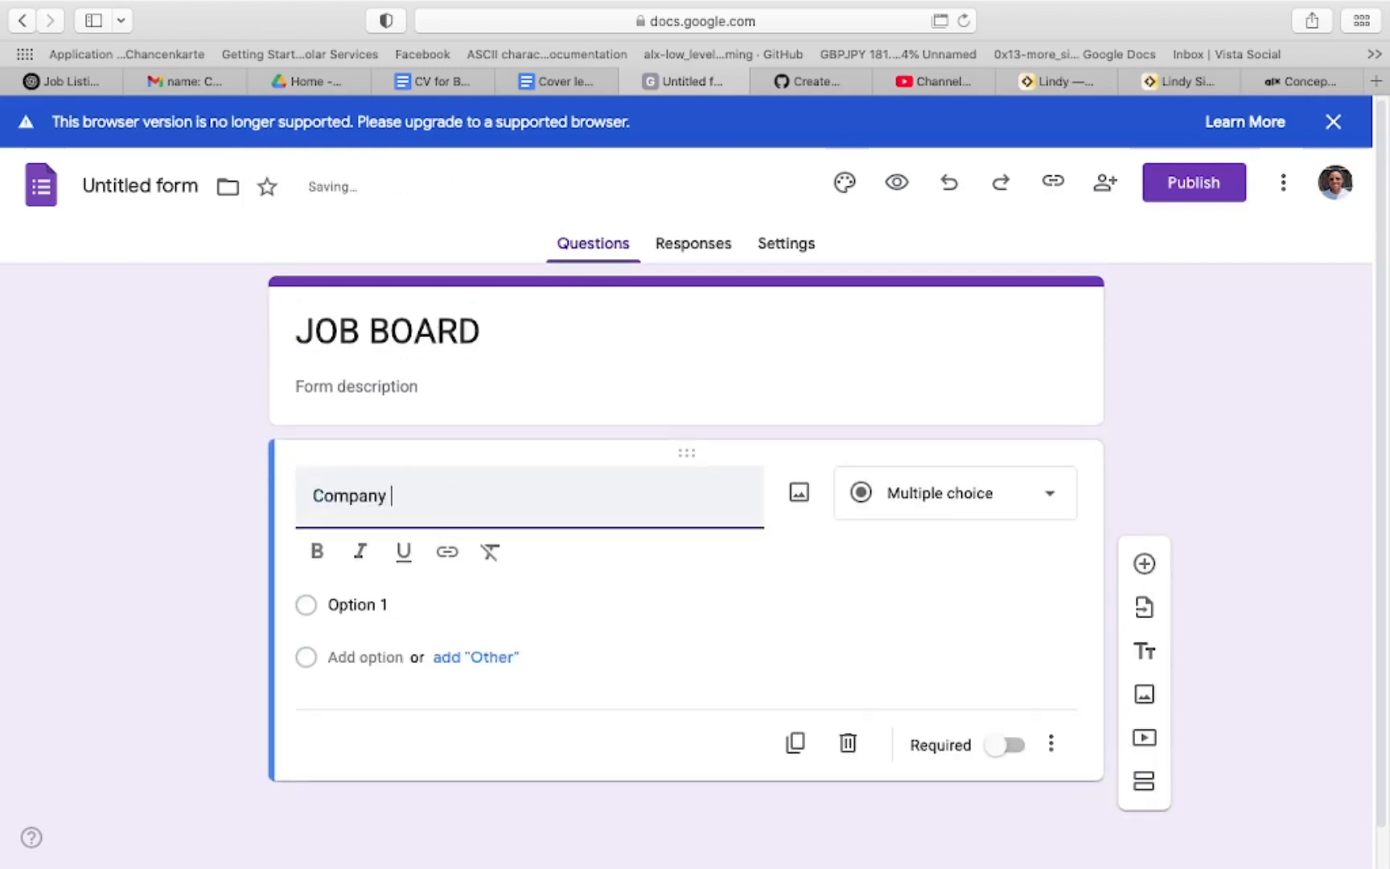
type("amname")
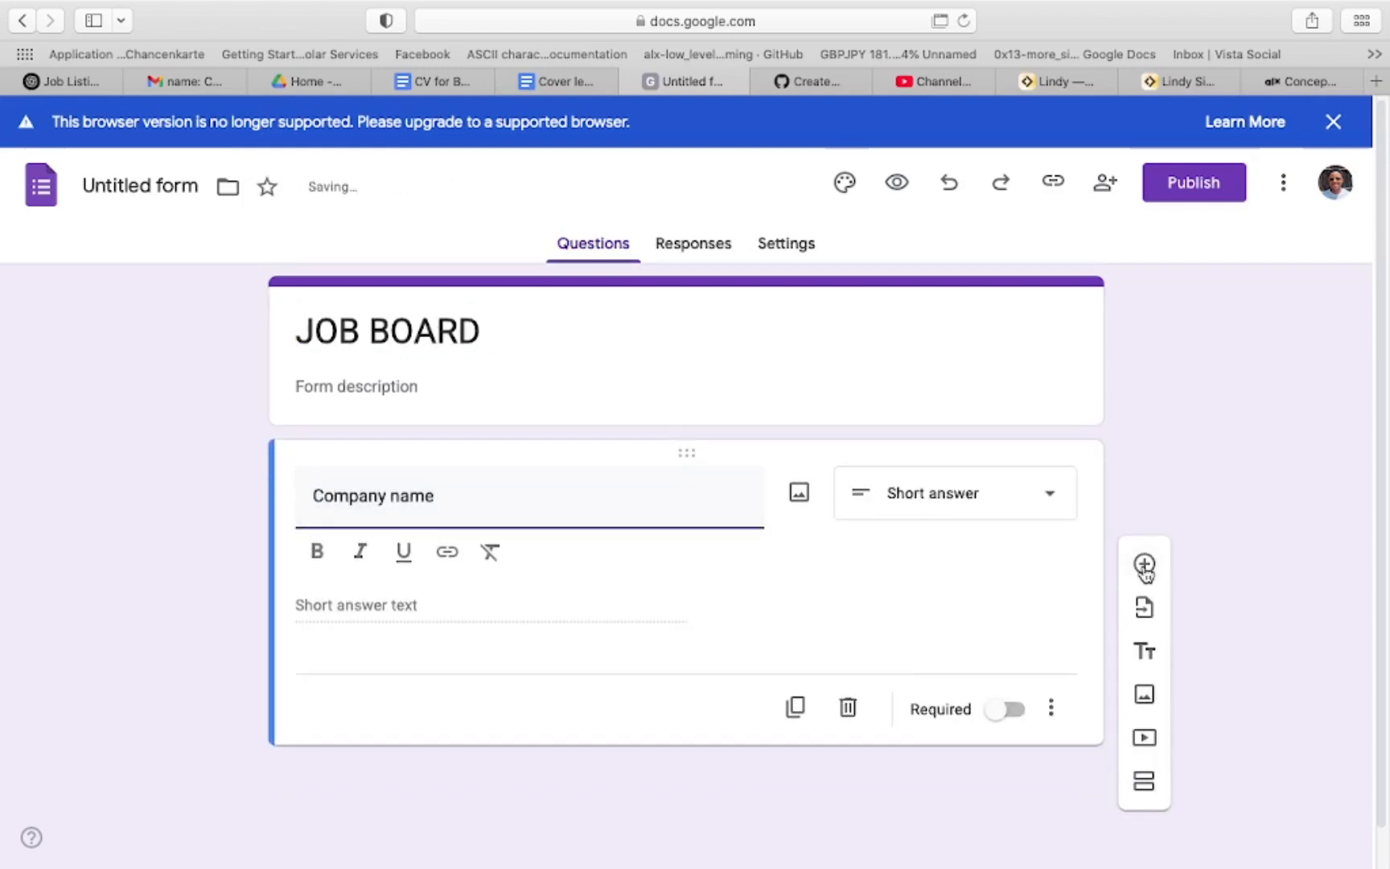
Add a short-answer question named "Position" and a paragraph question named "Description" to the form
left_click(1144, 565)
type("Position")
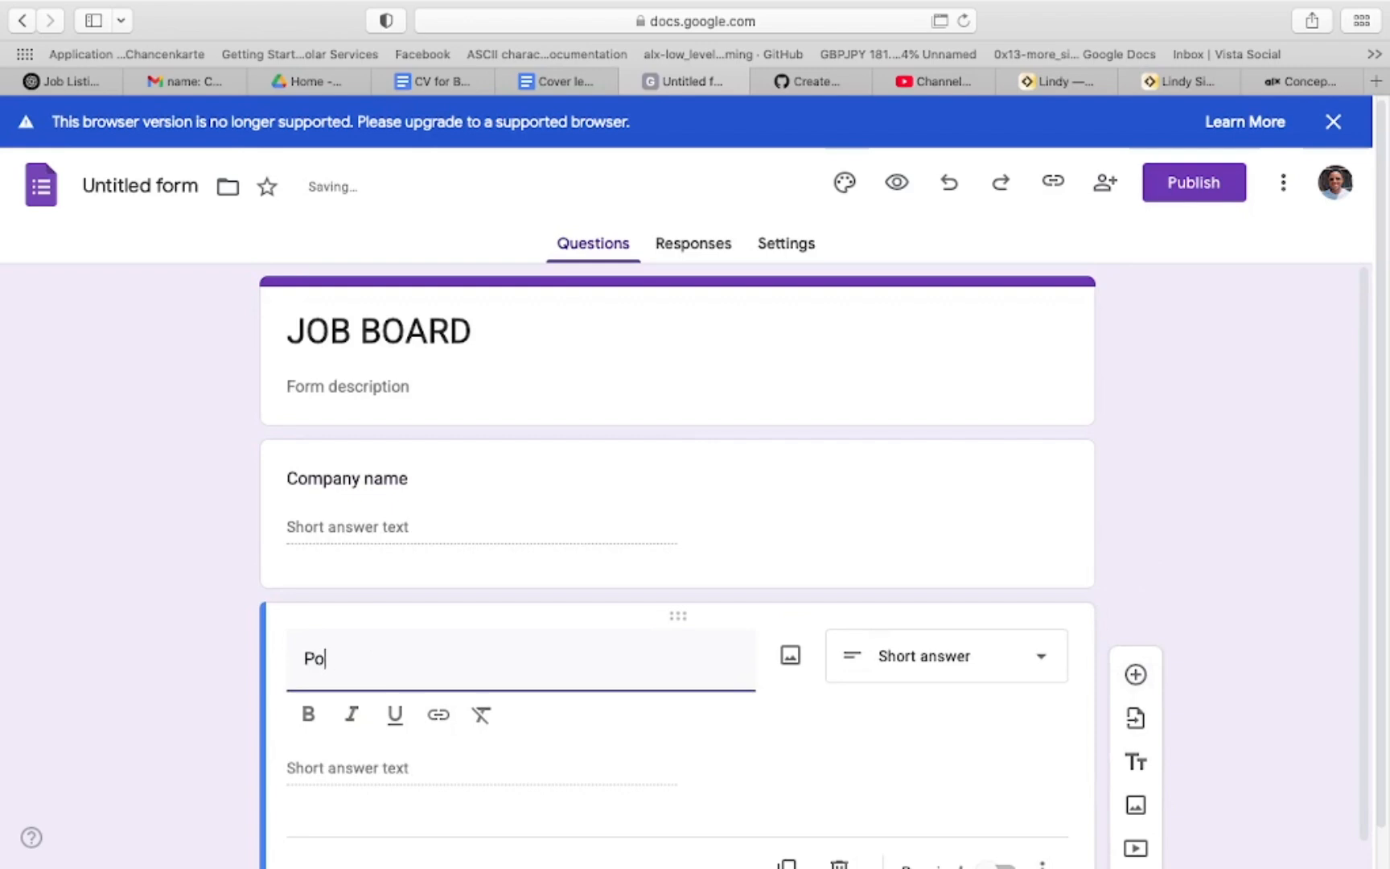
left_click(1135, 674)
type("Descr")
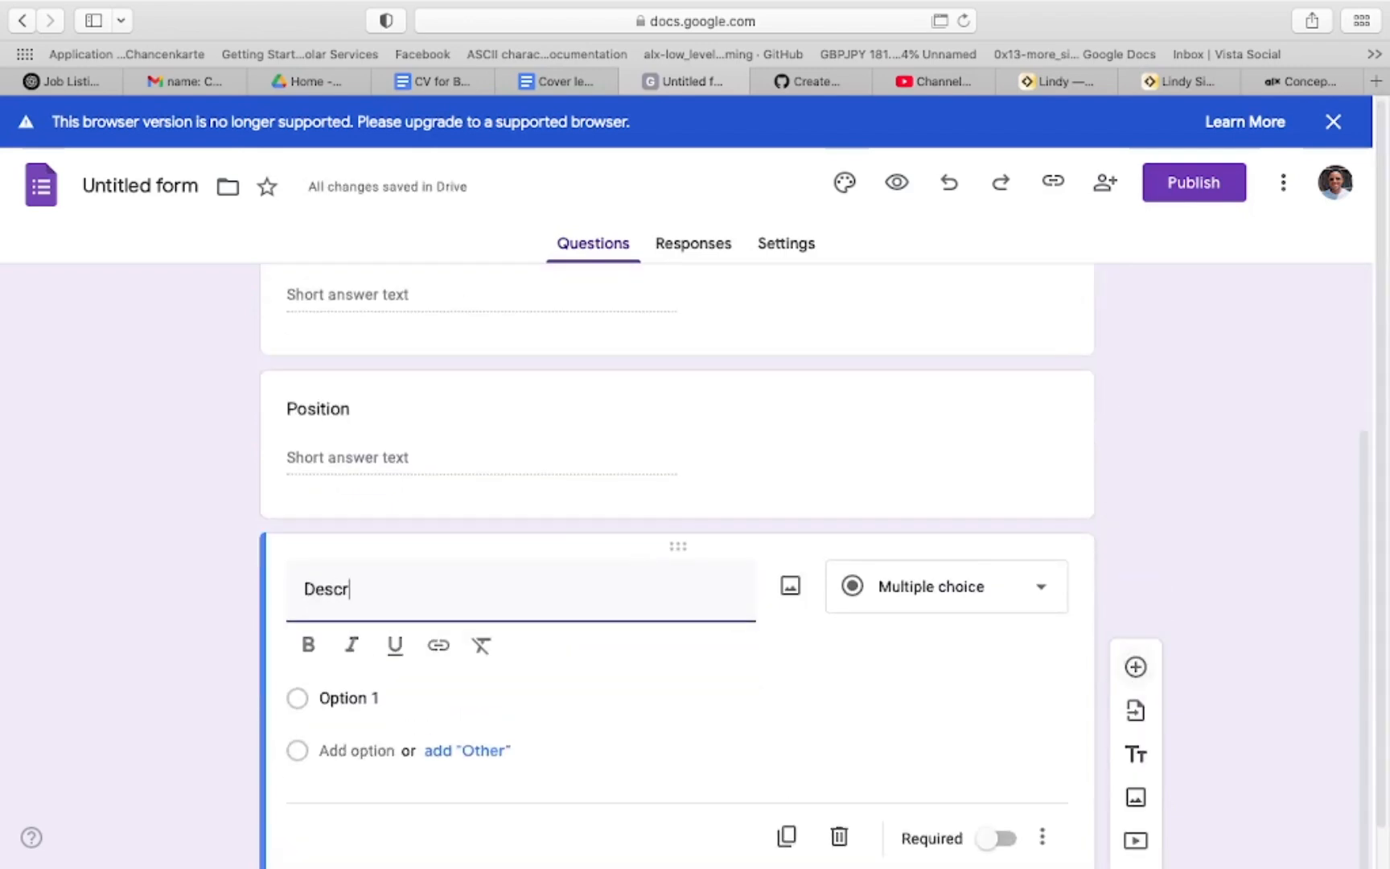
type("iption")
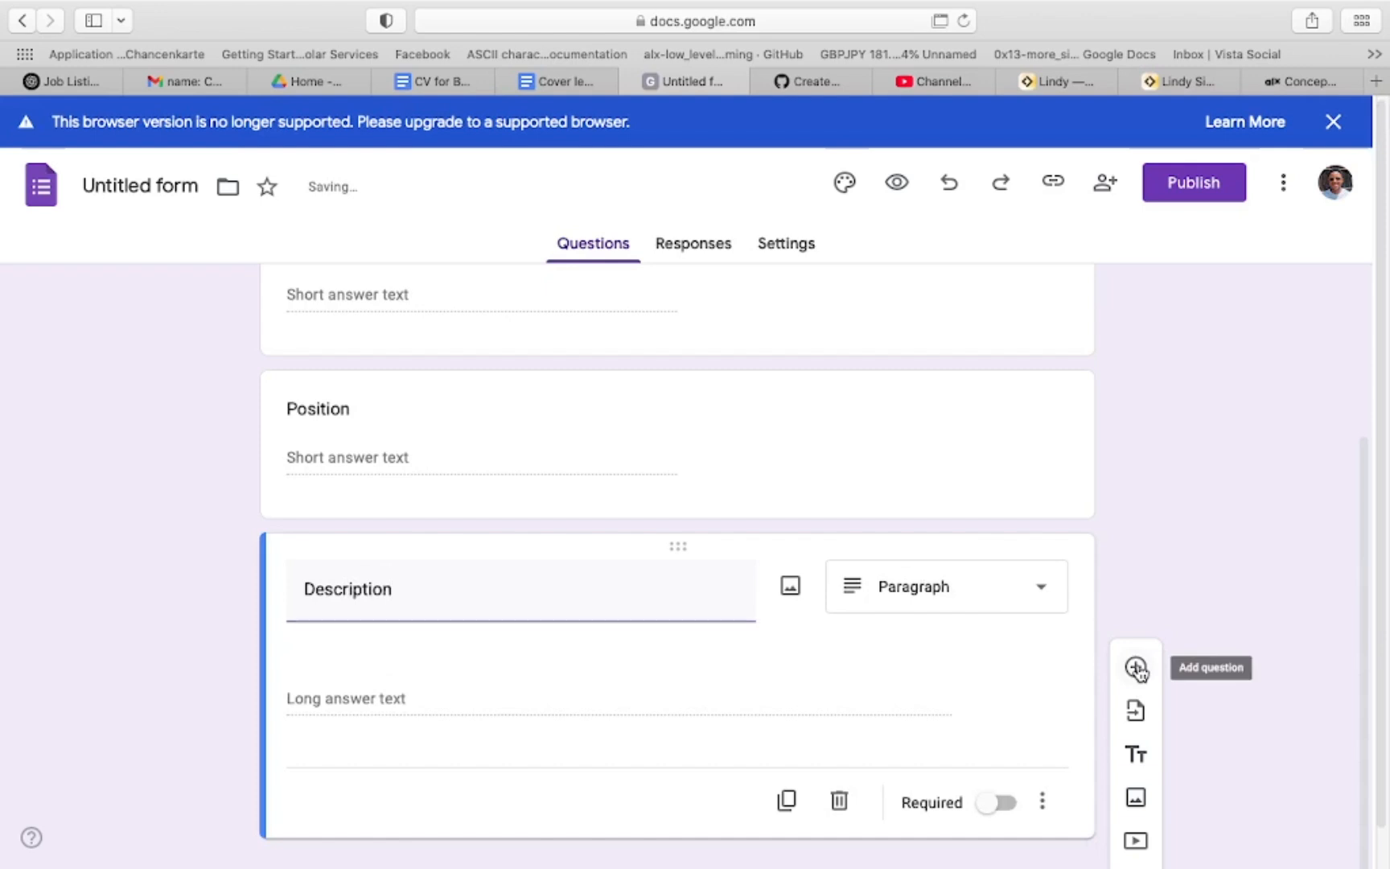
Add a short-answer question named "Requirement" after the Description question
left_click(1136, 667)
type("Reu")
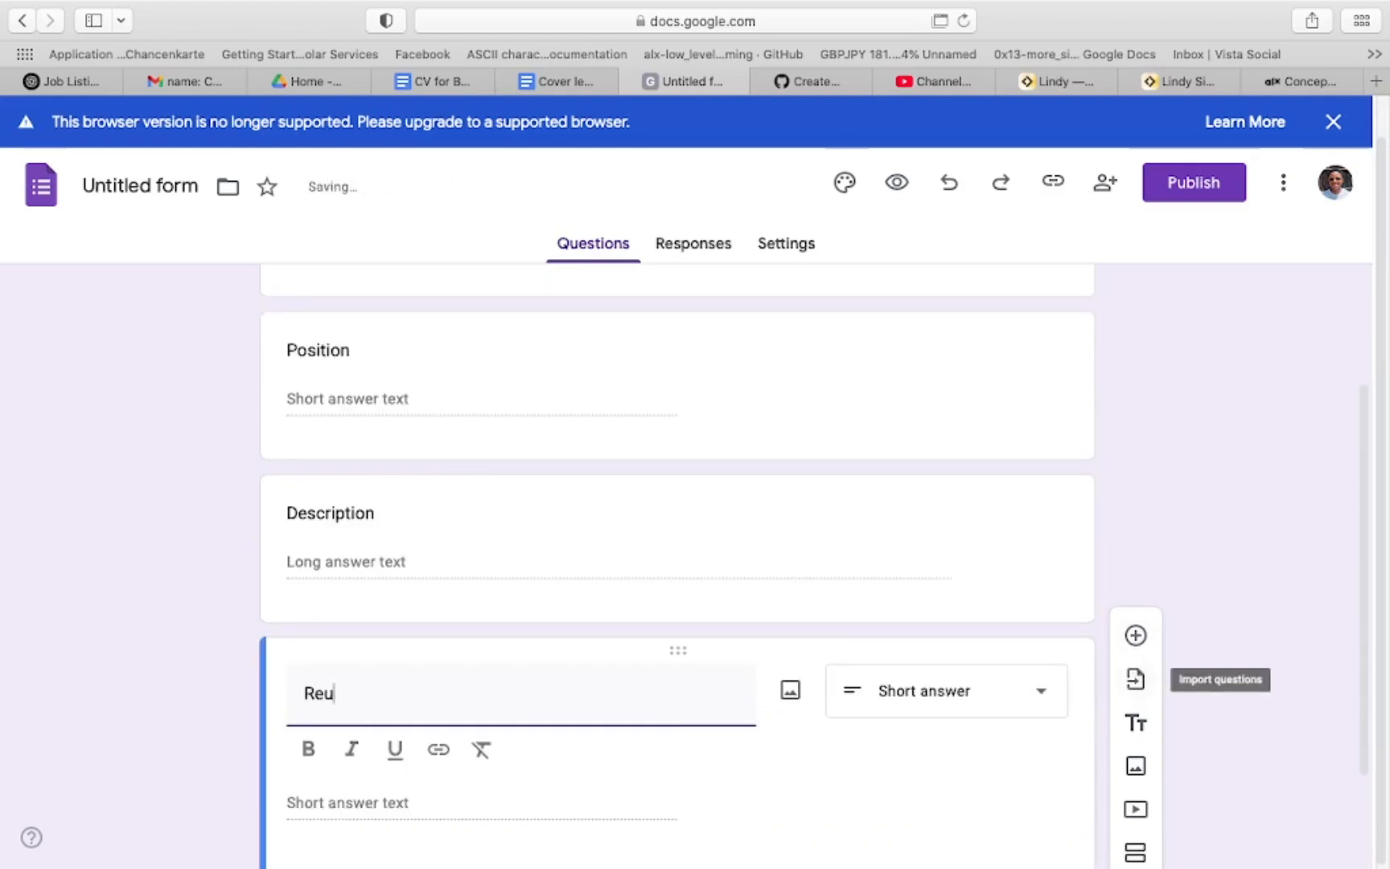
type("iquirement")
left_click(1241, 607)
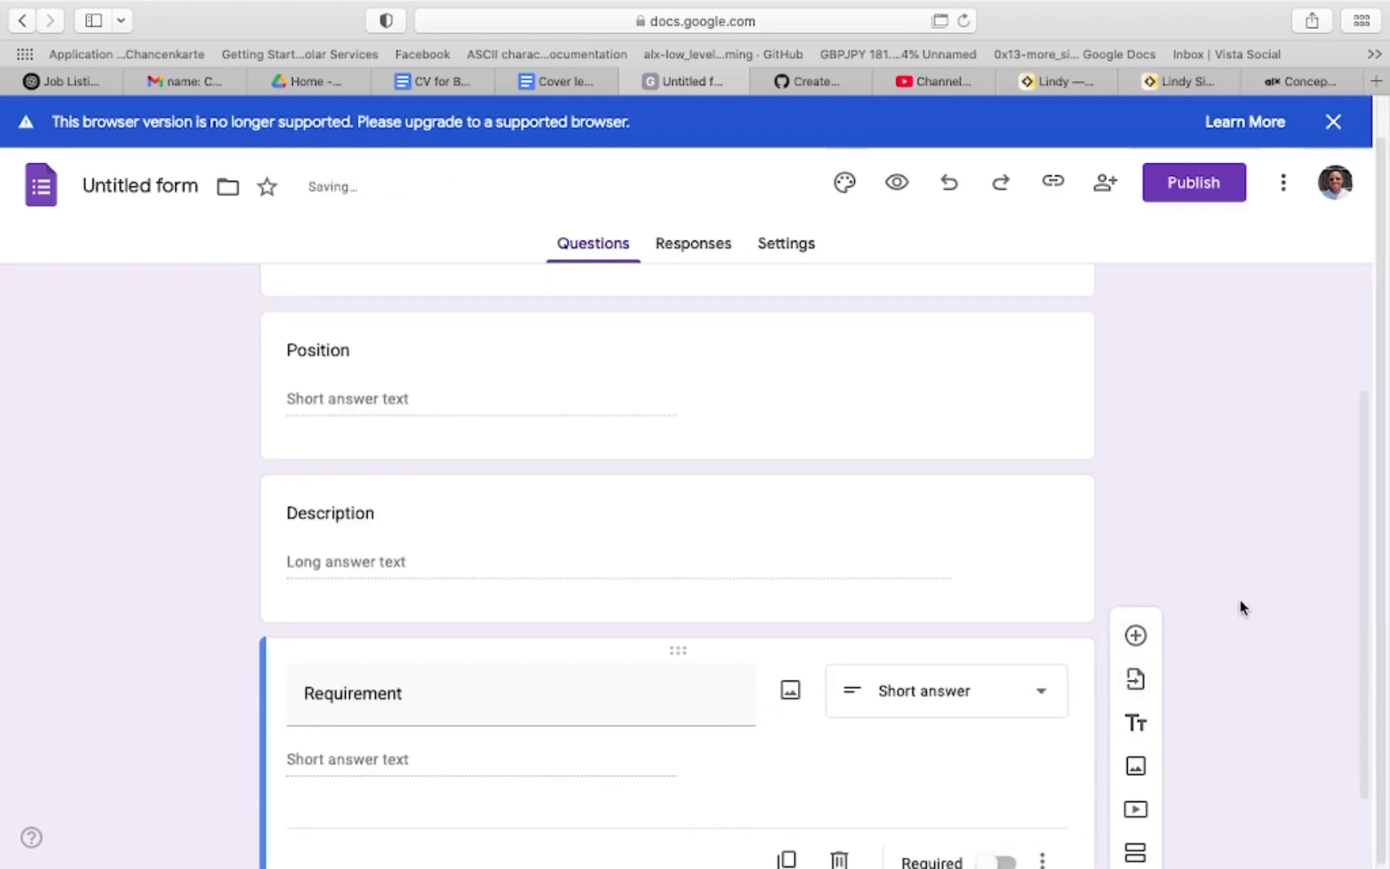
Link the form's responses to a new spreadsheet named "JOB BOARD (Responses)"
left_click(678, 246)
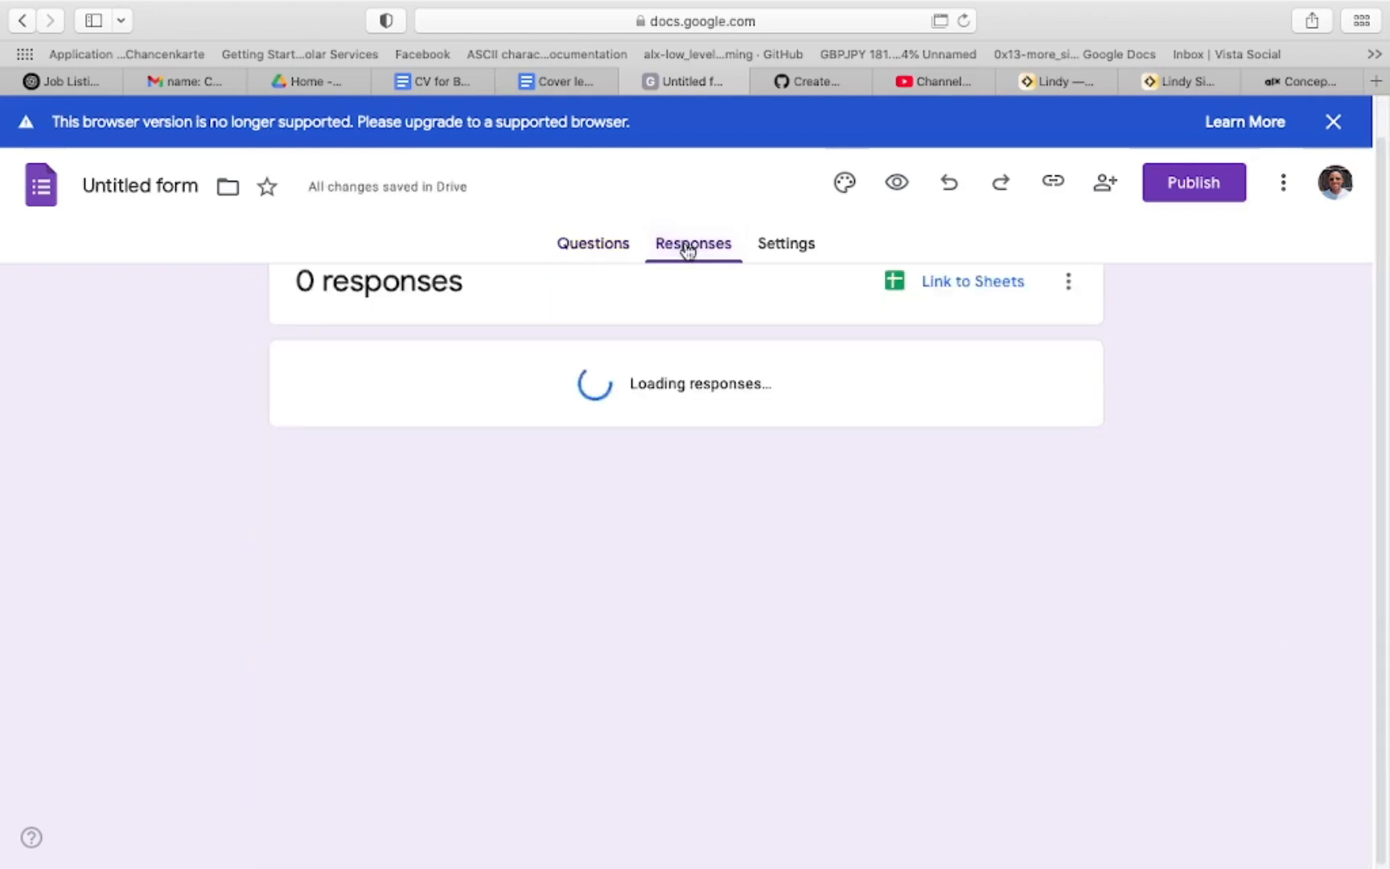
left_click(972, 289)
left_click_drag(727, 250, 638, 244)
type("JOB BOARD (Responses")
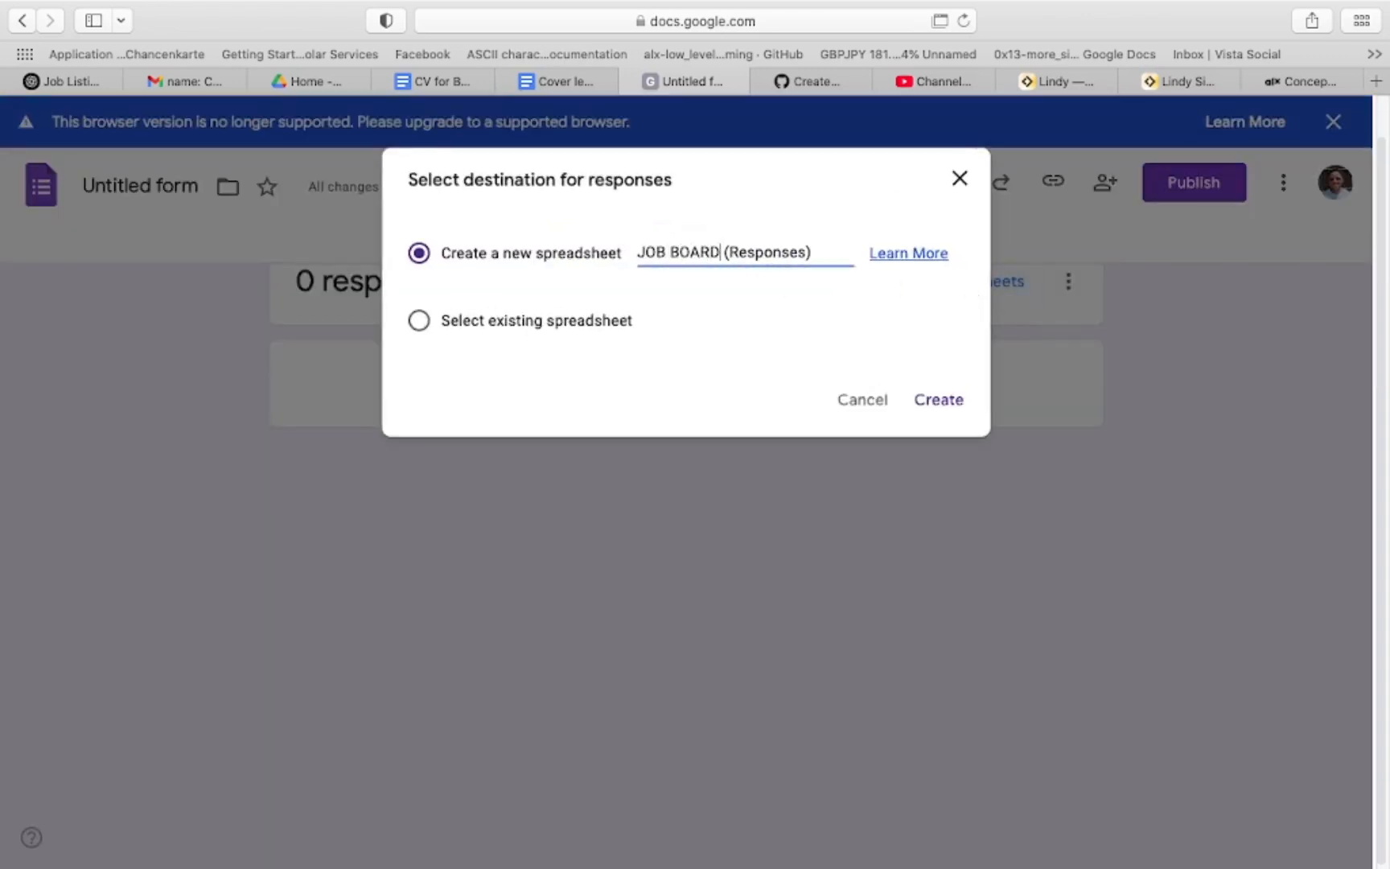
left_click(932, 408)
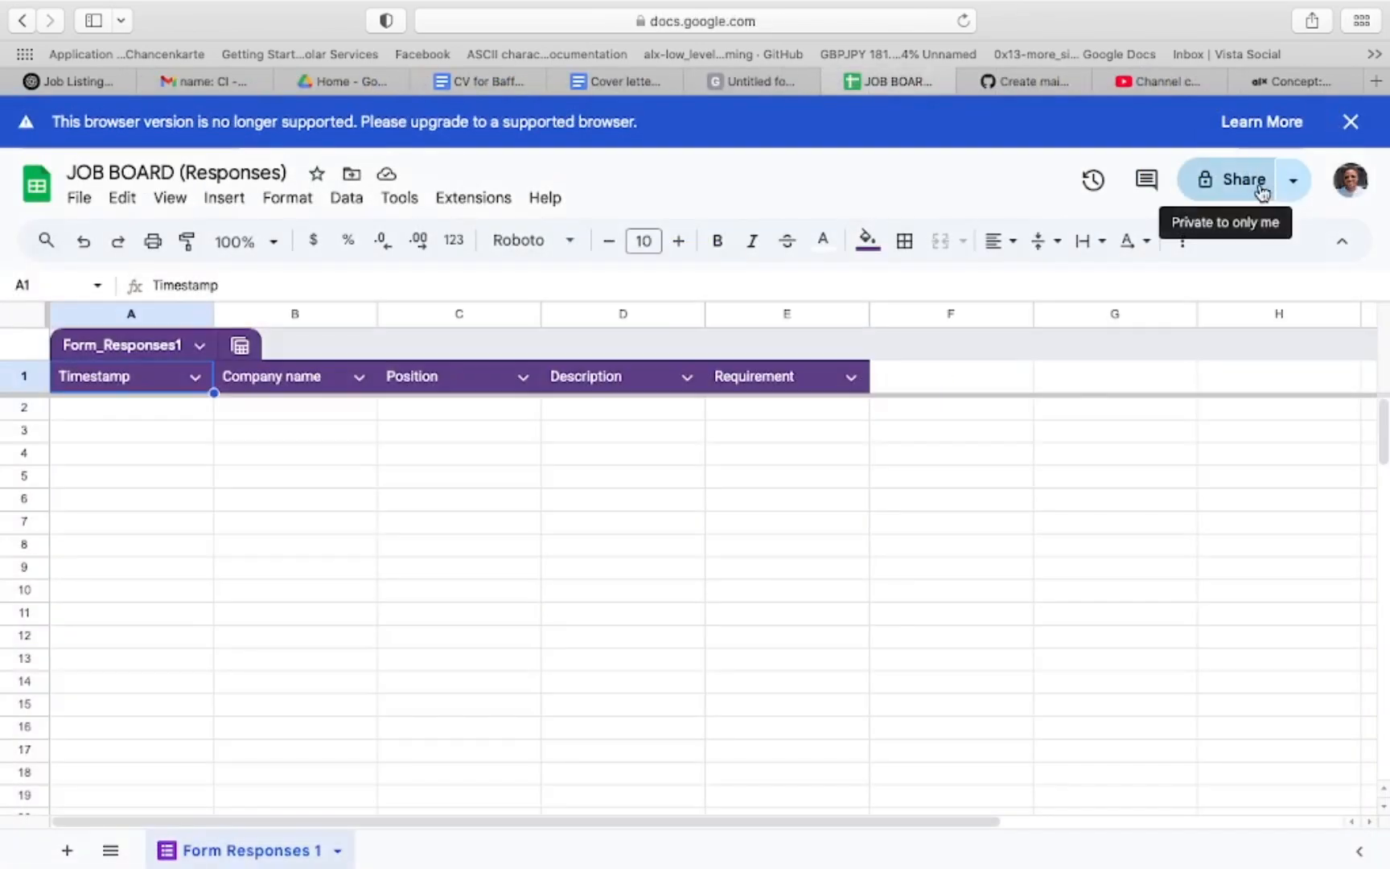
Share the responses spreadsheet with anyone with the link and copy its link
left_click(1257, 188)
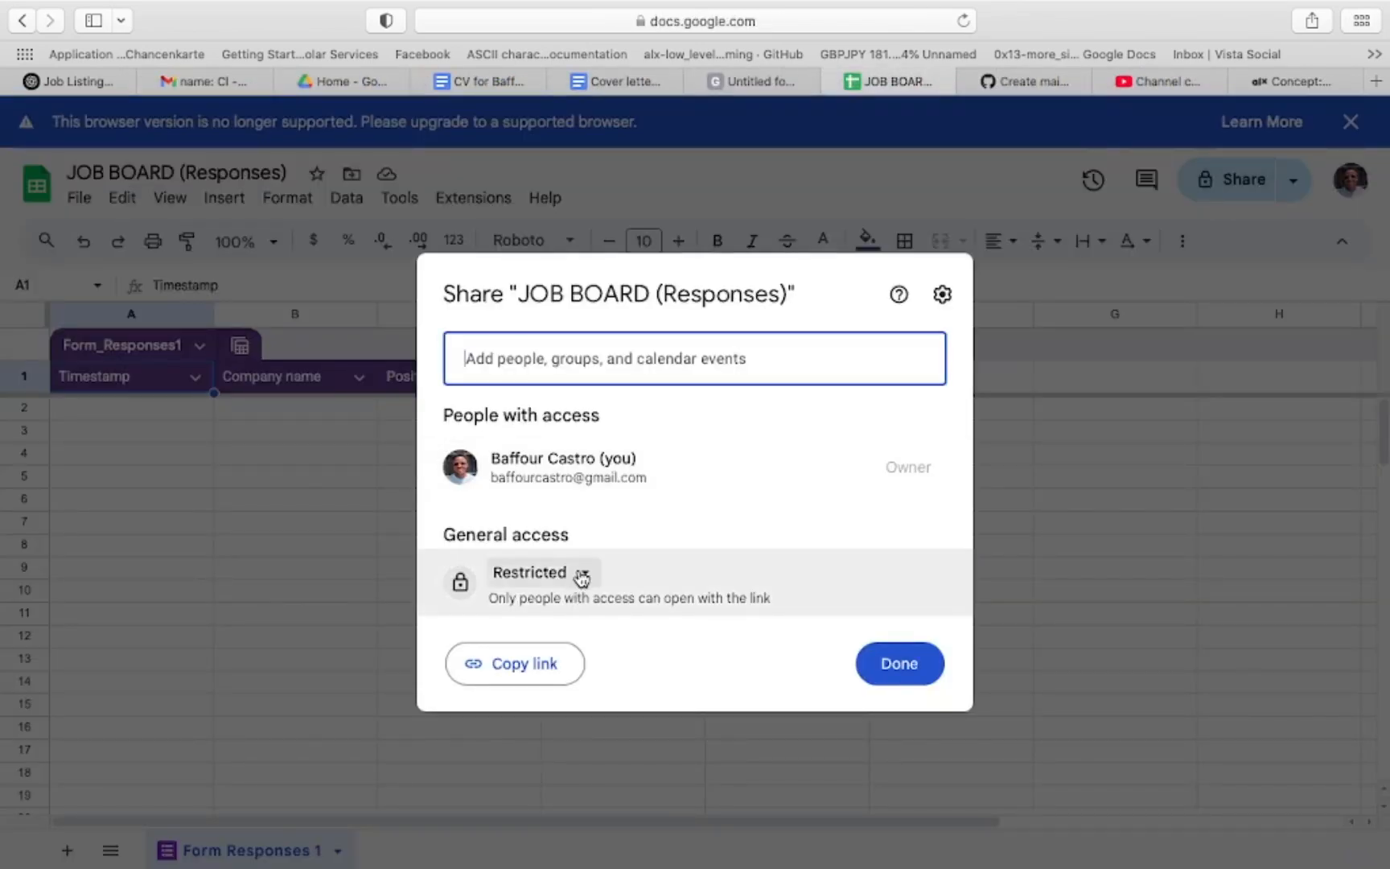
left_click(588, 576)
left_click(591, 670)
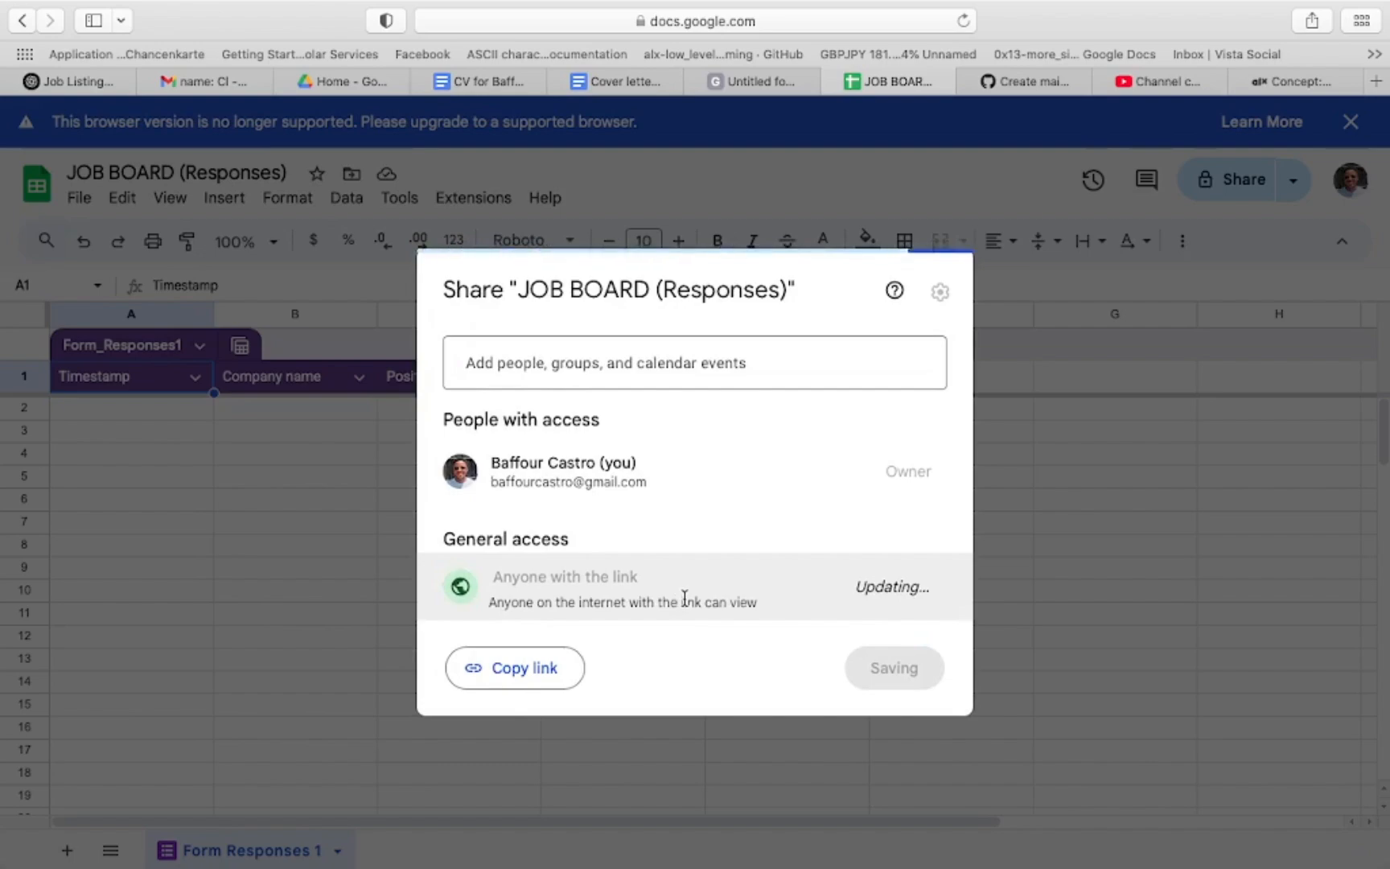
left_click(508, 664)
left_click(891, 679)
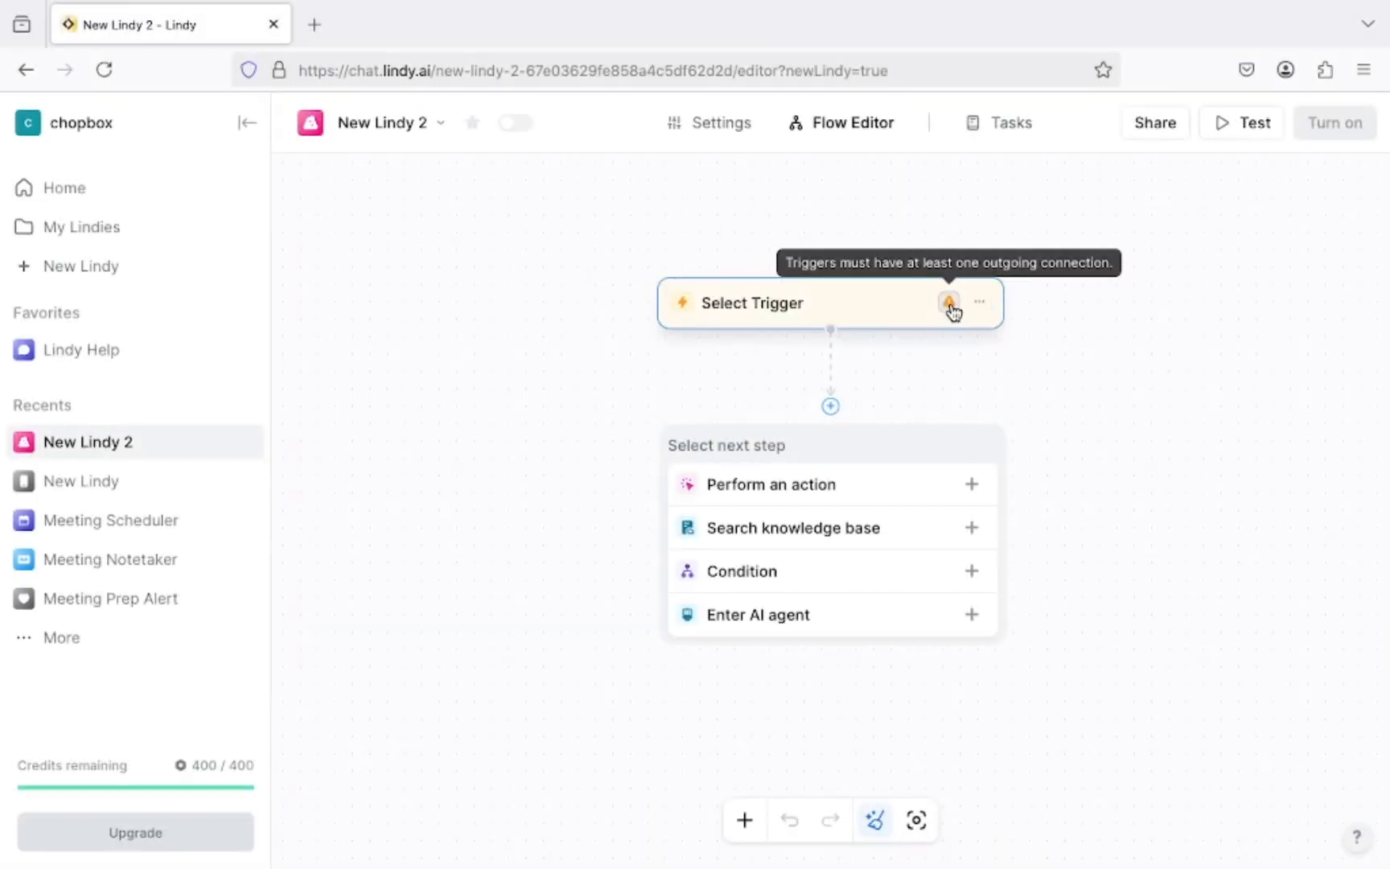
Switch to the Lindy flow editor and set the trigger to Google Sheets New Row Added
left_click(857, 304)
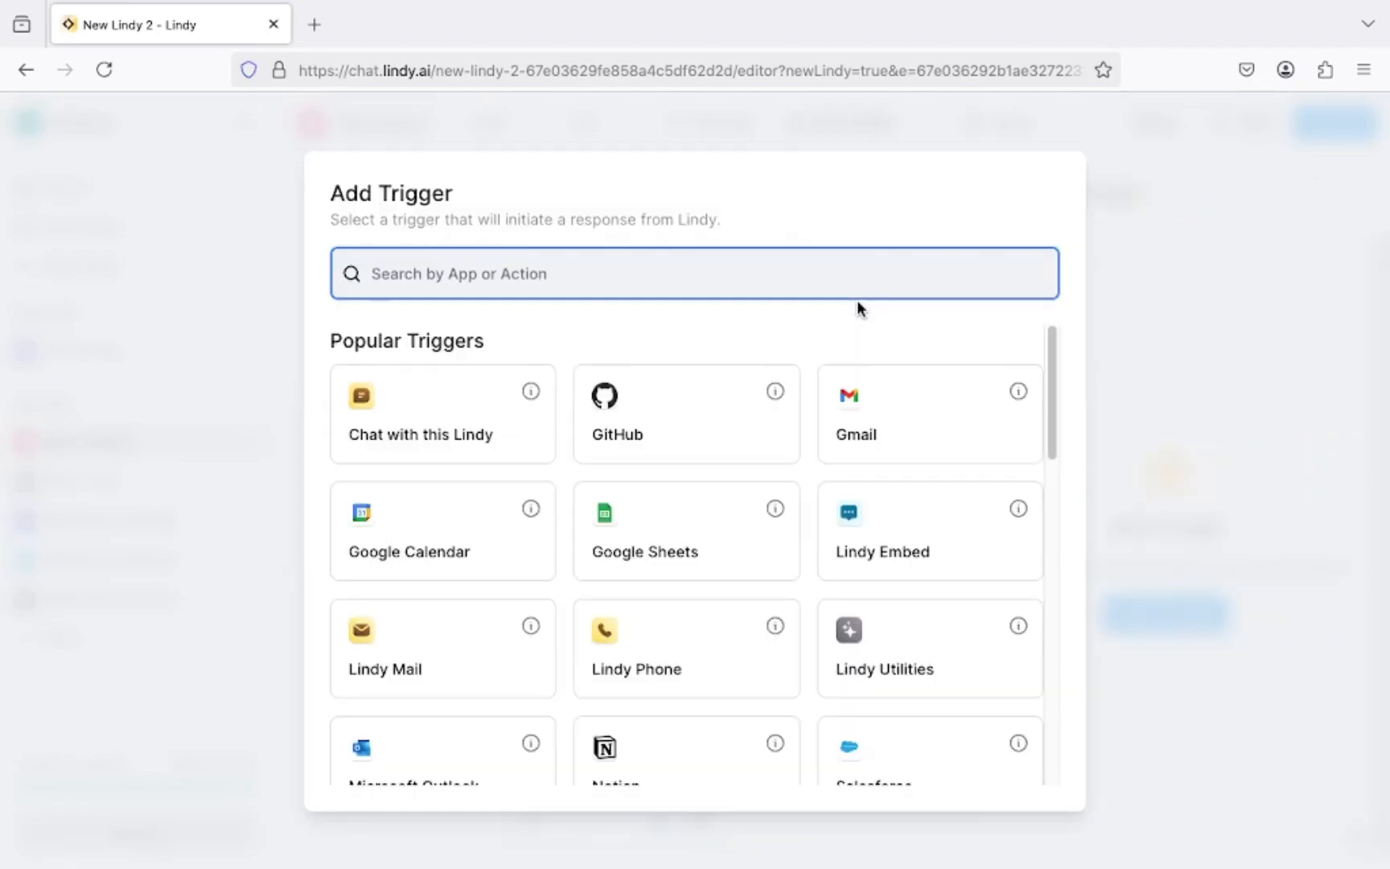
left_click(658, 540)
left_click(487, 540)
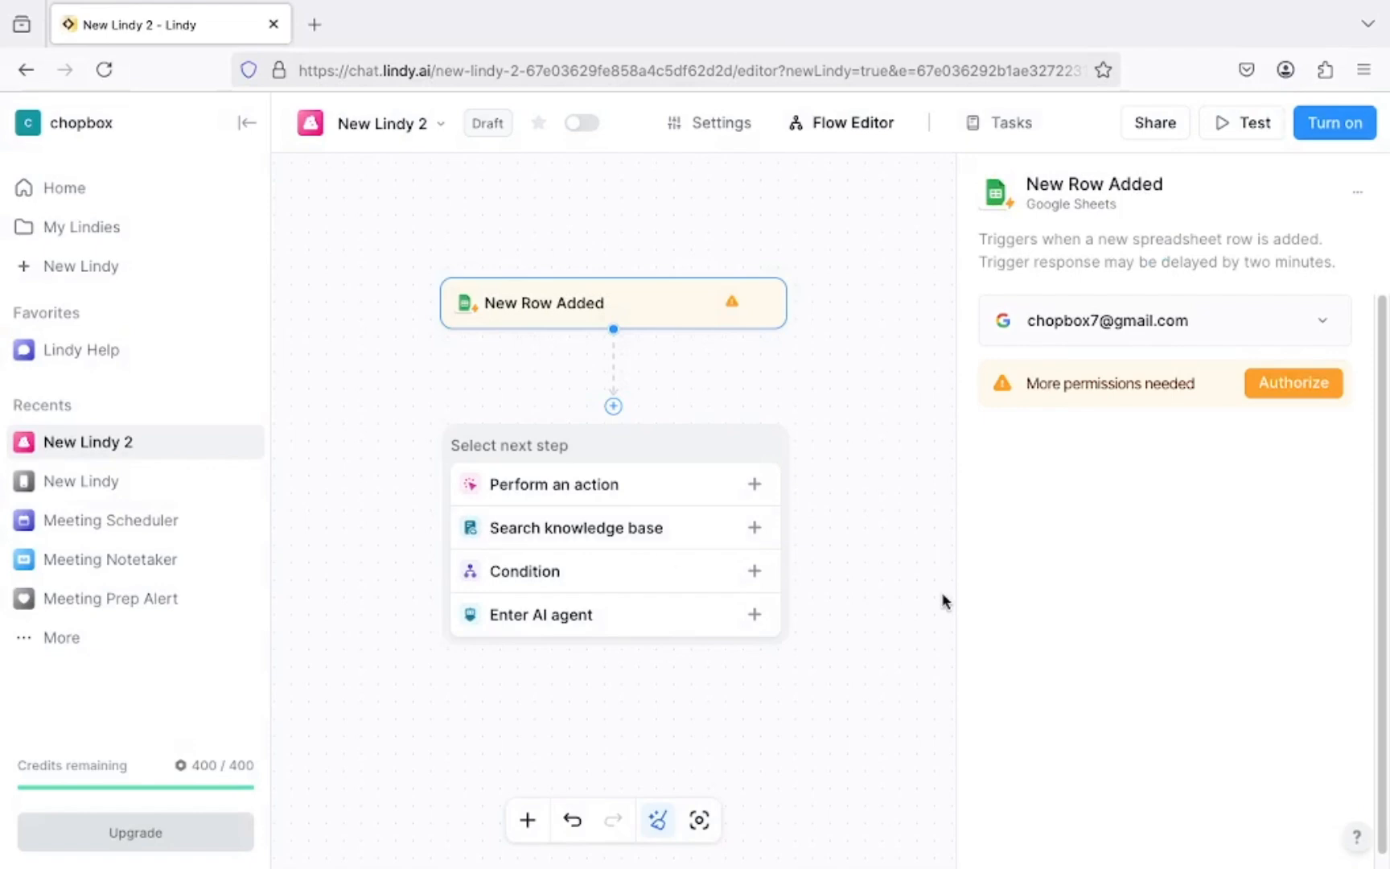
Authorize Lindy's access to Google Drive and Sheets, and paste the copied link as the trigger's spreadsheet URL
left_click(1291, 387)
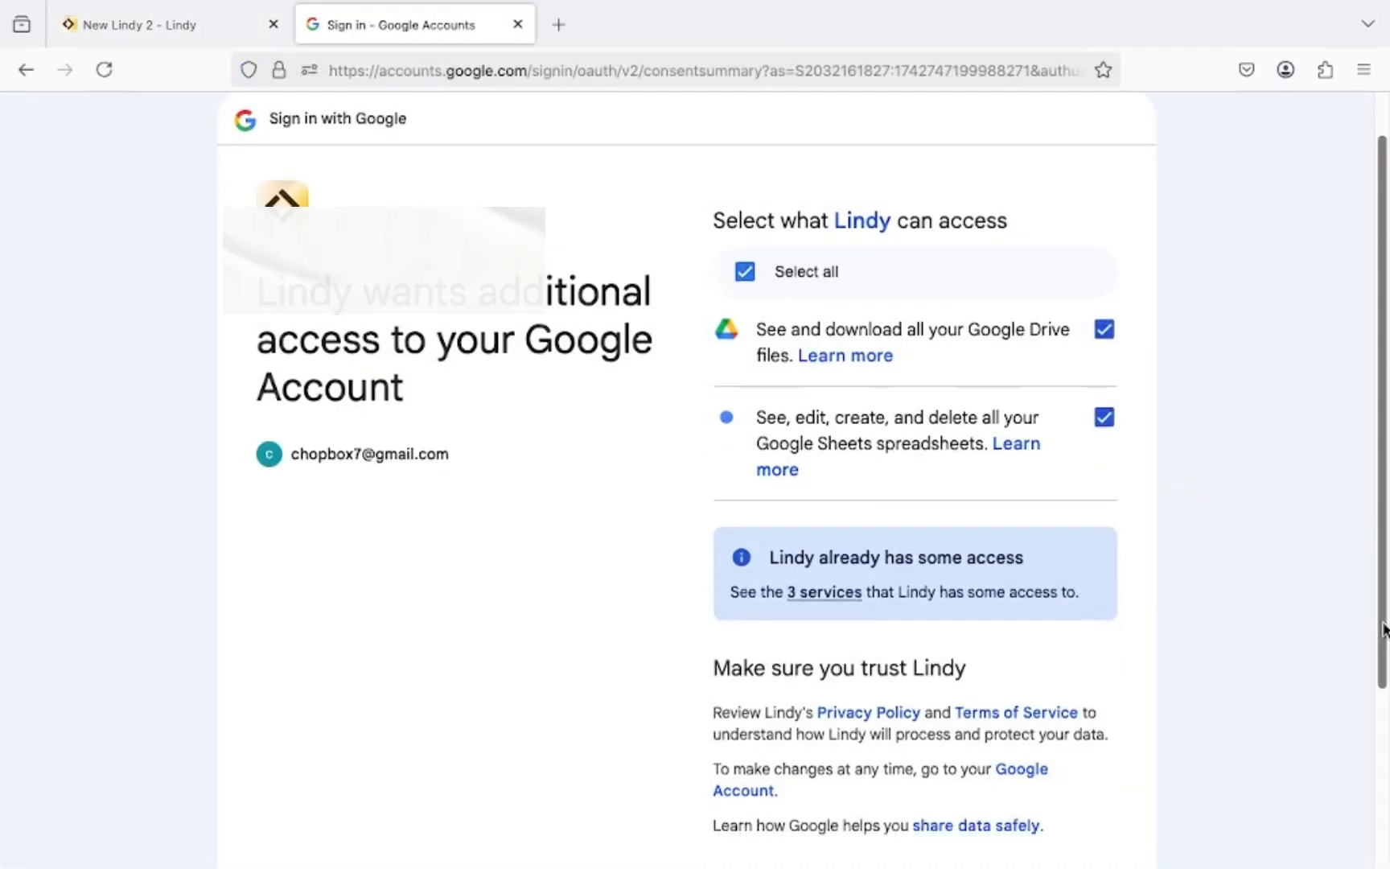
scroll(695, 483, "down", 5)
left_click(1028, 706)
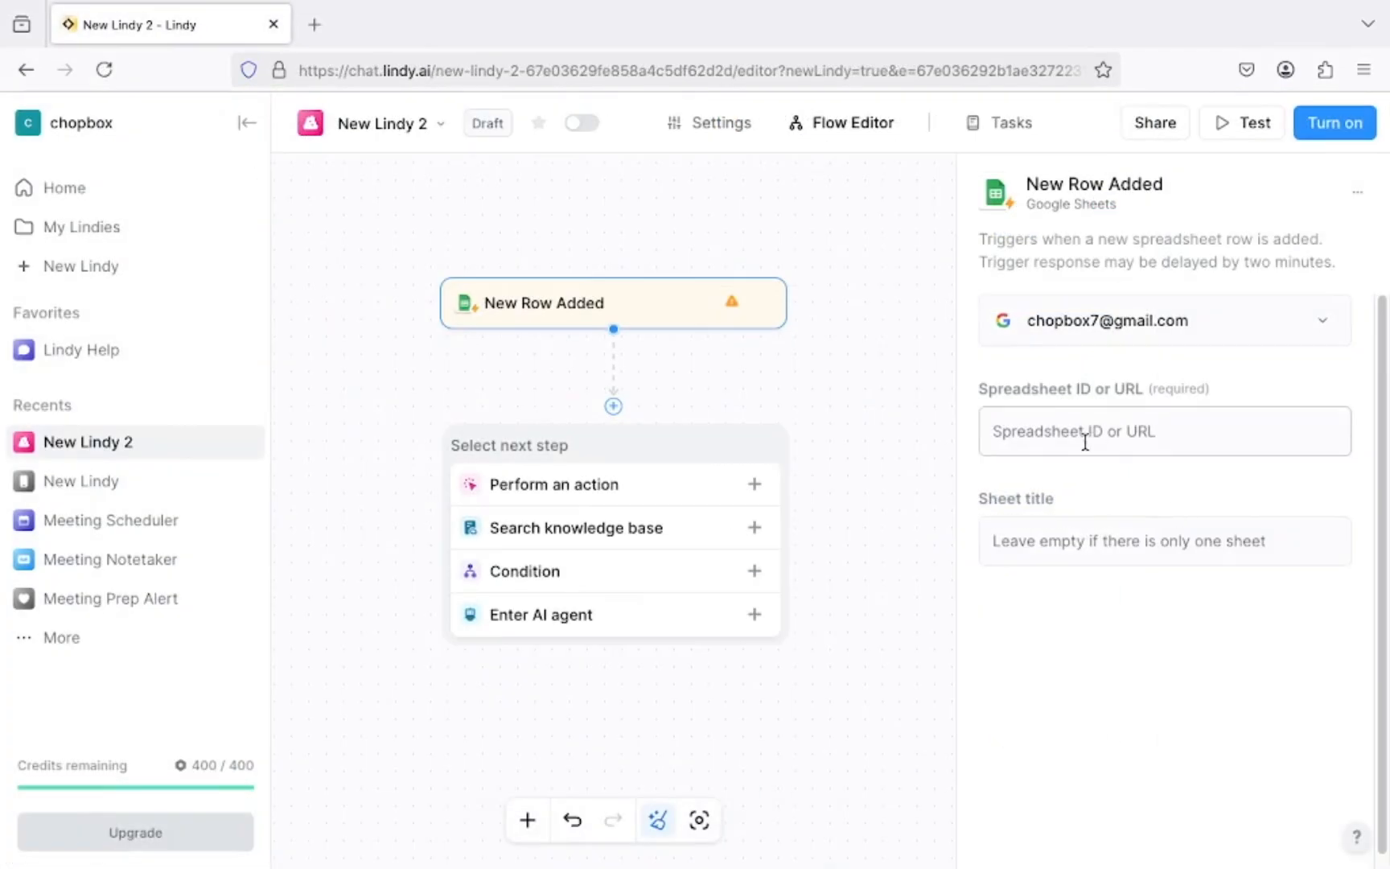
left_click(1026, 429)
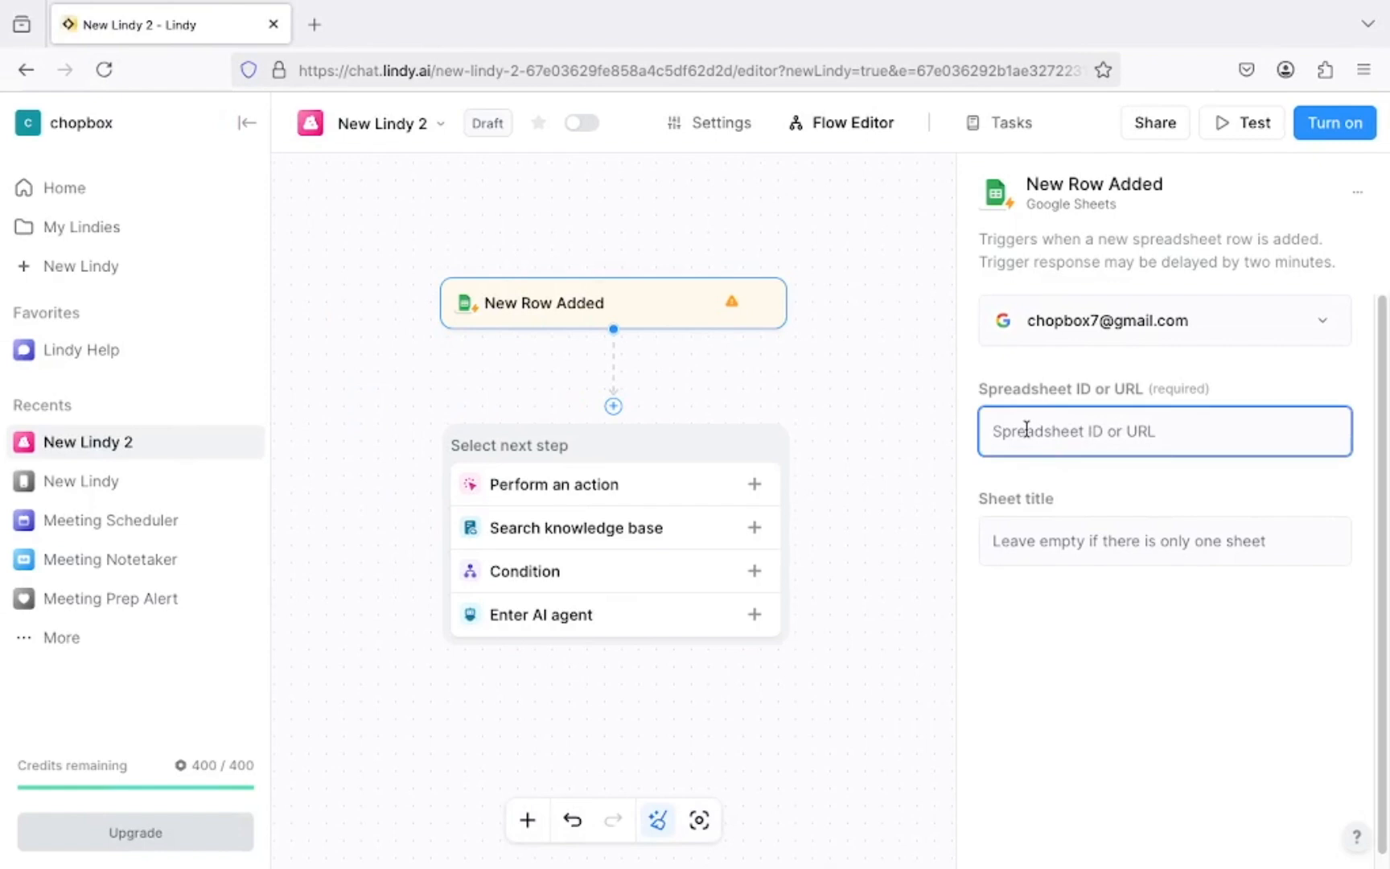
key("ctrl+v")
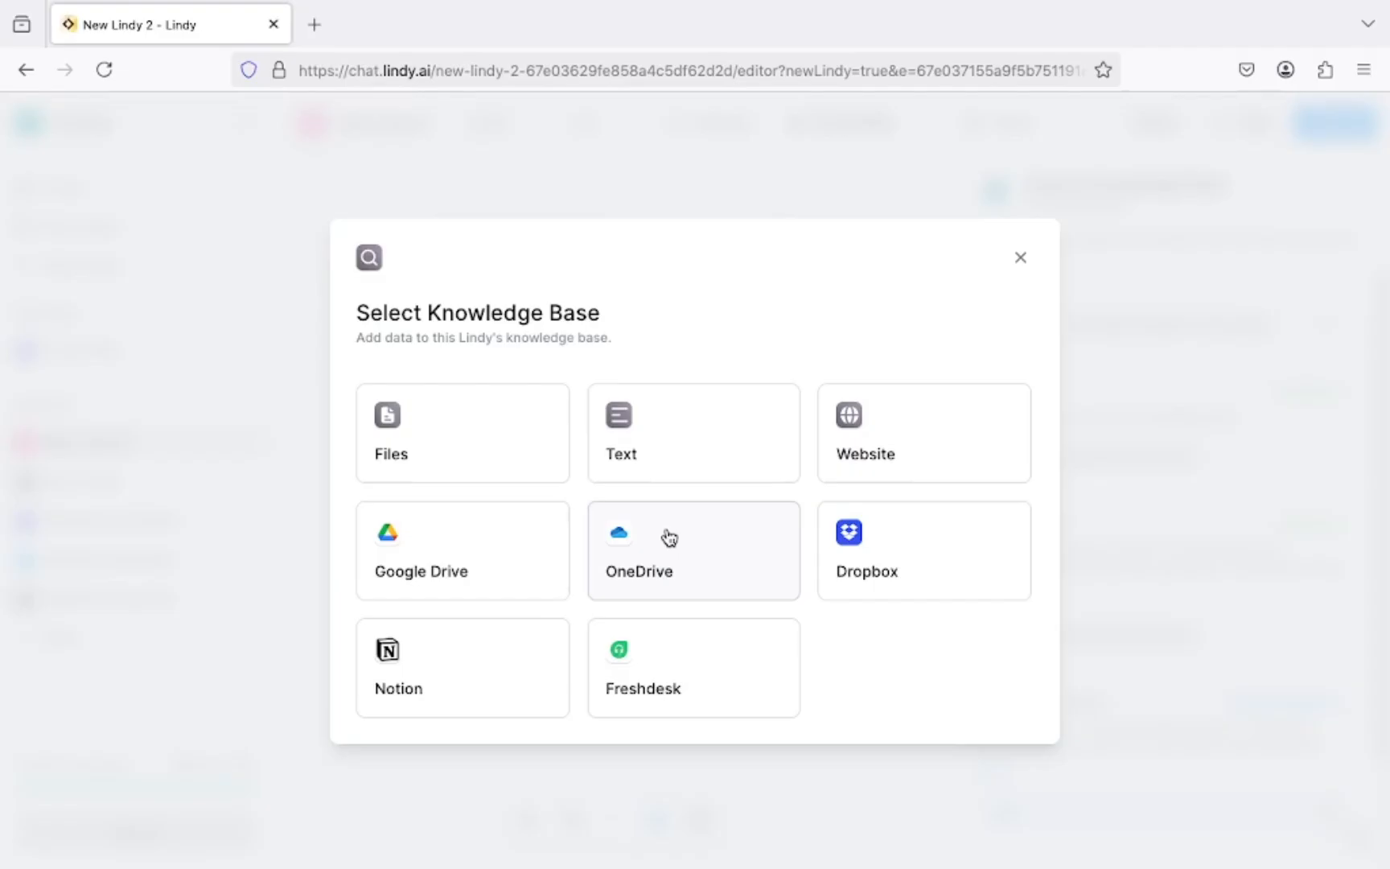
Add the CV document from Google Drive to the Search Knowledge Base step and save it
left_click(440, 589)
left_click(424, 520)
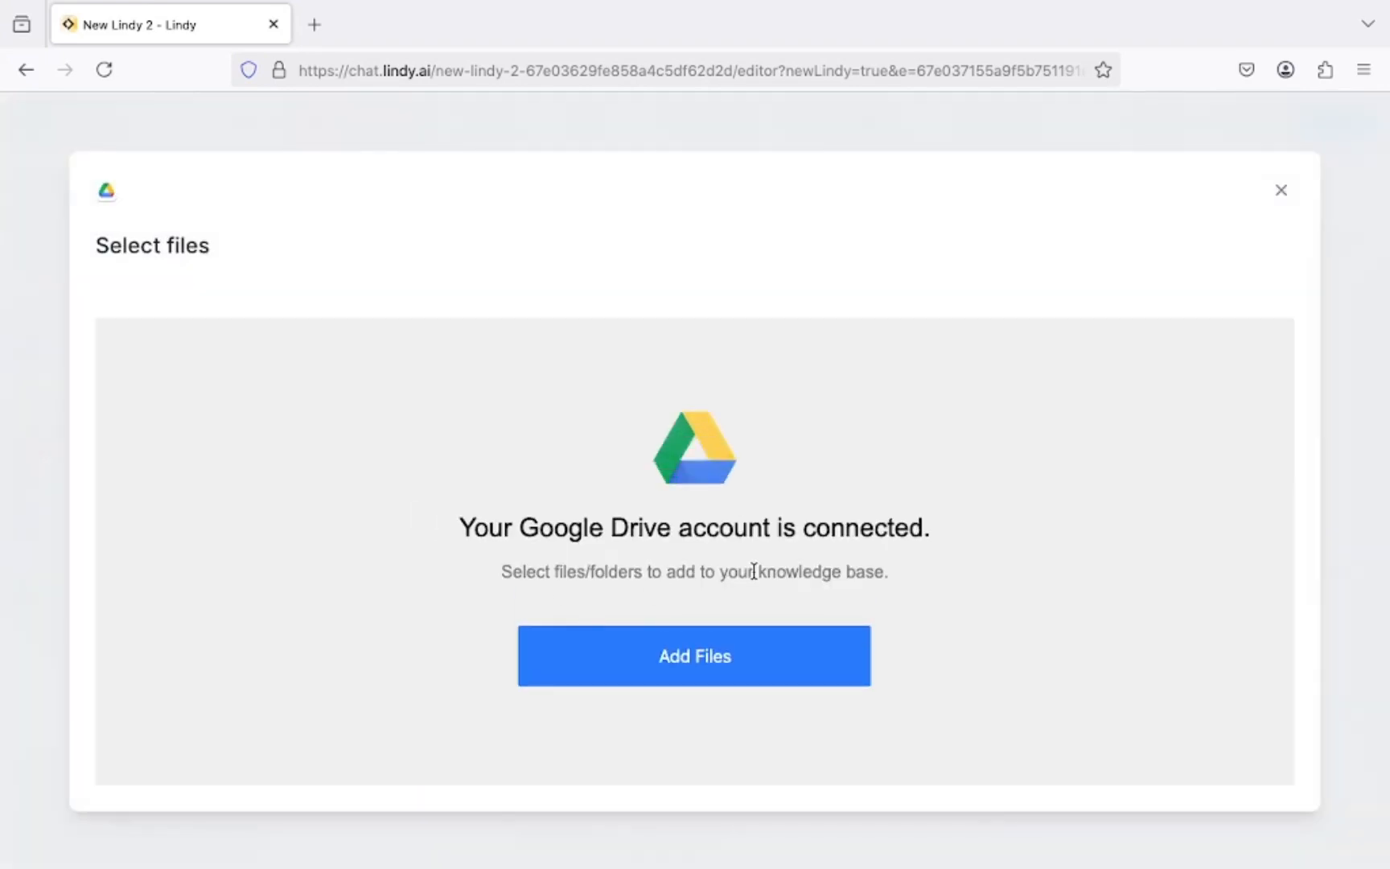
left_click(683, 657)
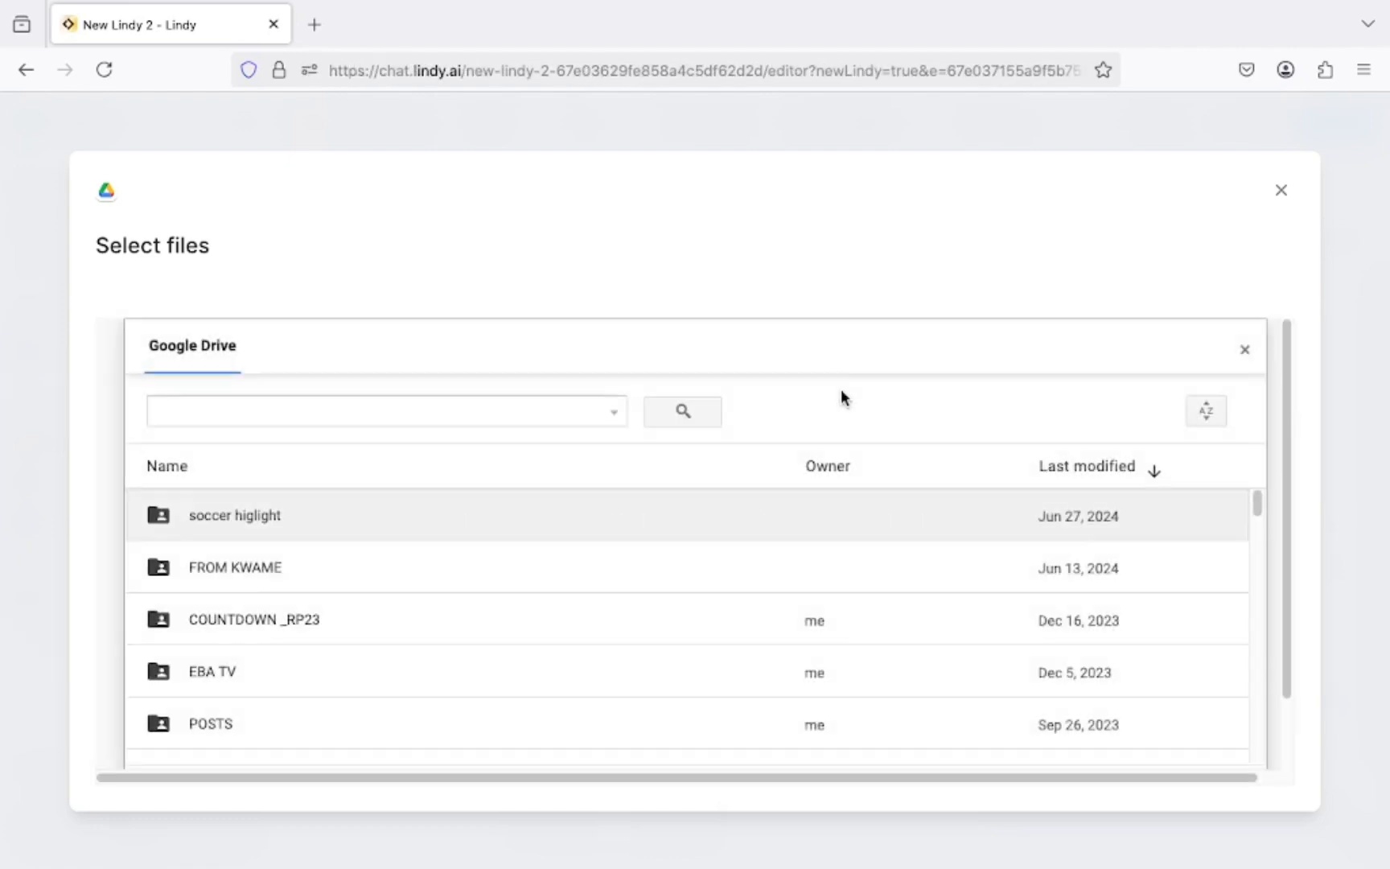
scroll(808, 678, "down", 10)
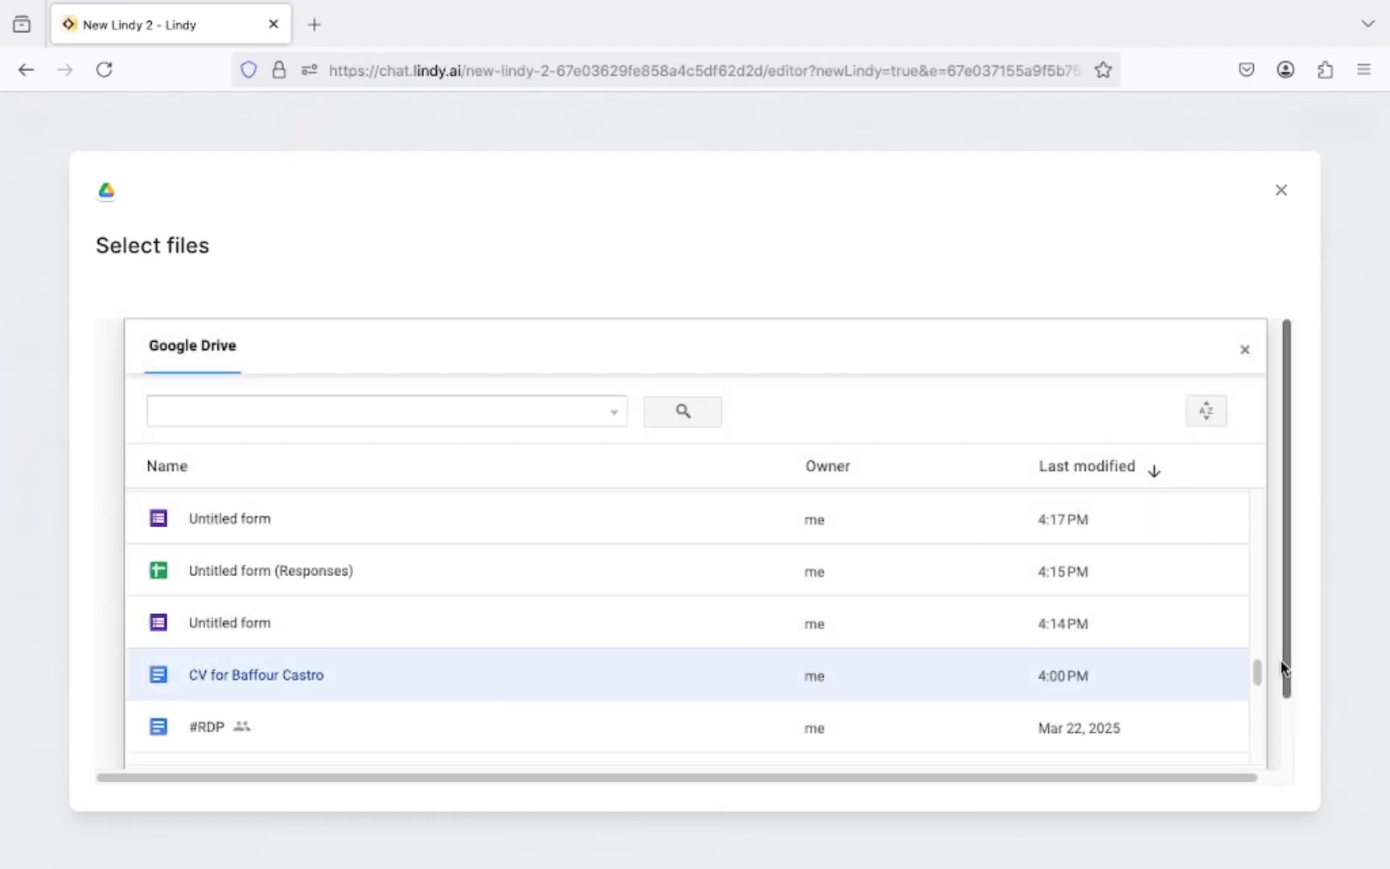
scroll(1275, 782, "down", 2)
left_click(184, 732)
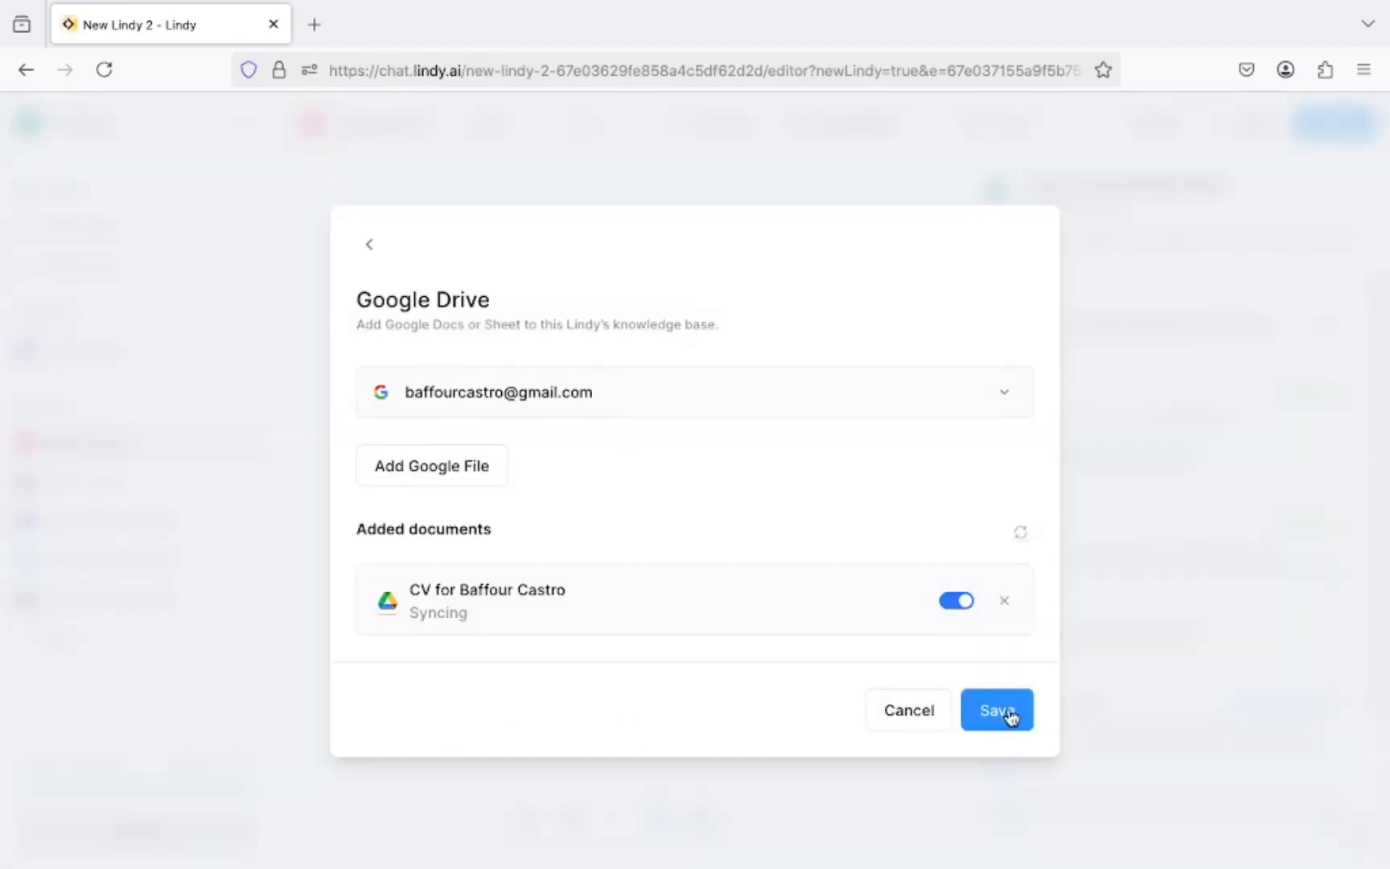
left_click(1009, 714)
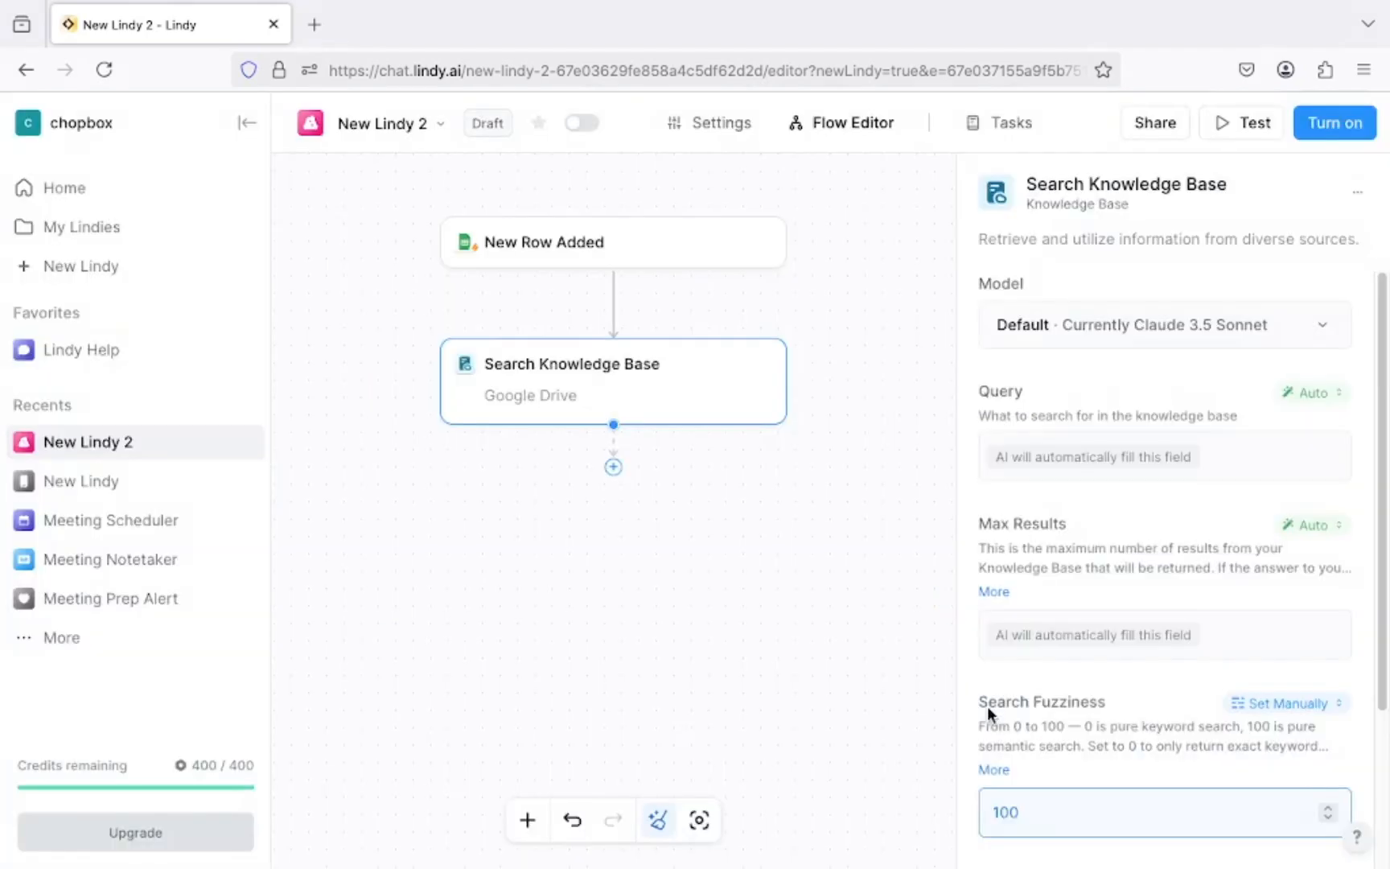
left_click(953, 494)
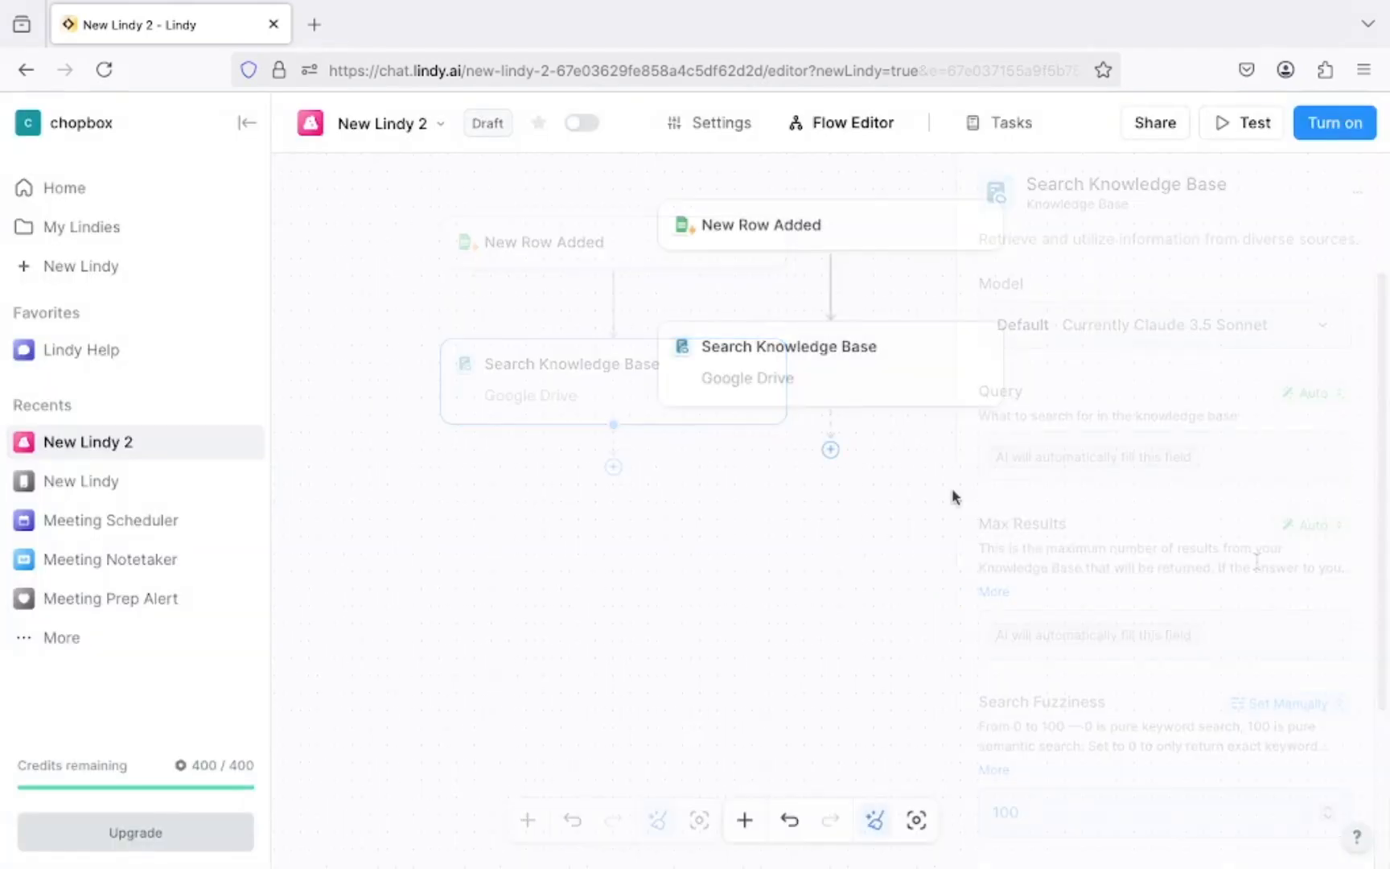
Add a Google Docs Create Document action after the Search Knowledge Base step
left_click(830, 449)
left_click(812, 529)
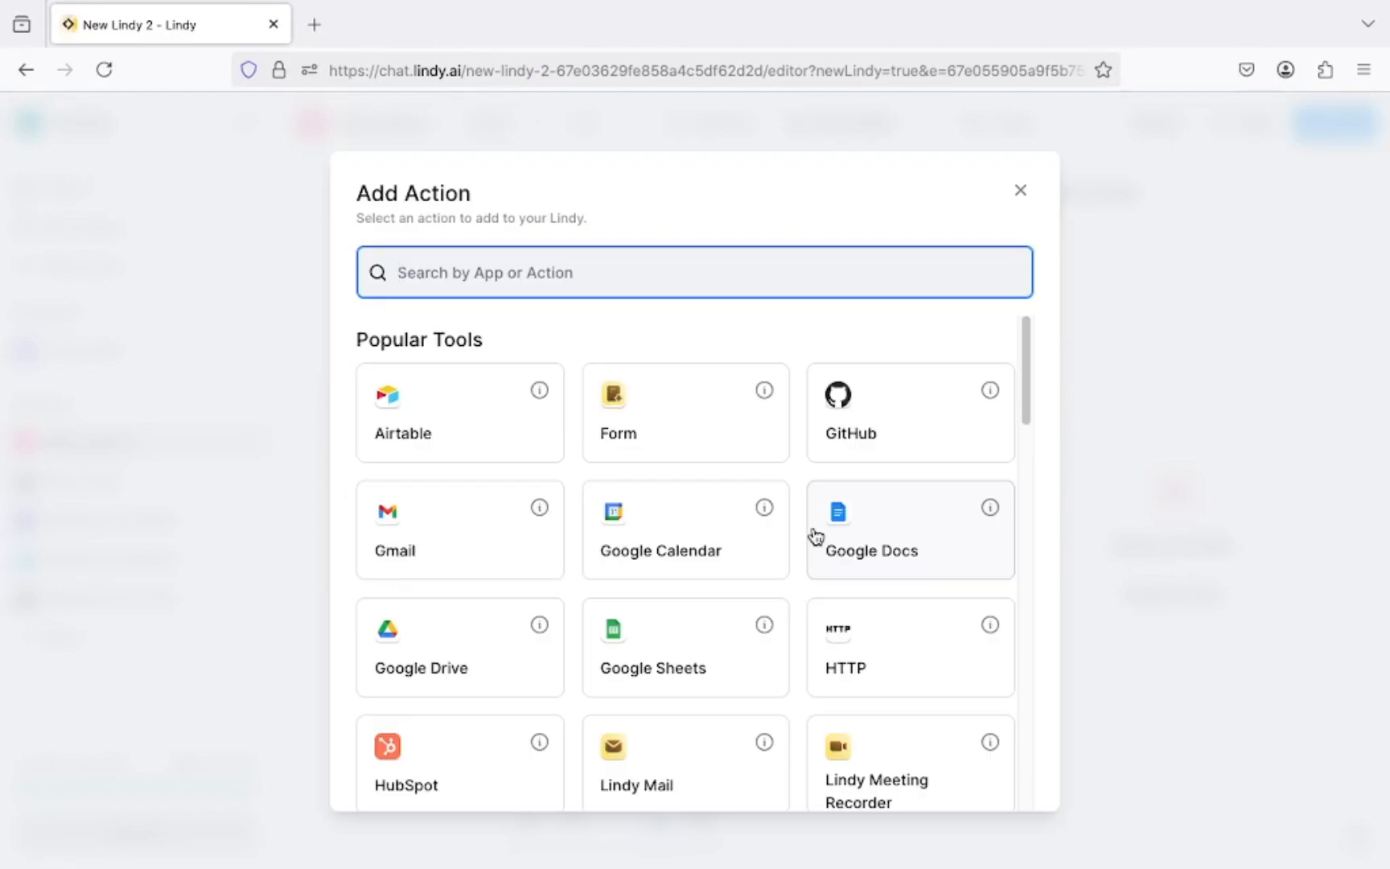
left_click(877, 536)
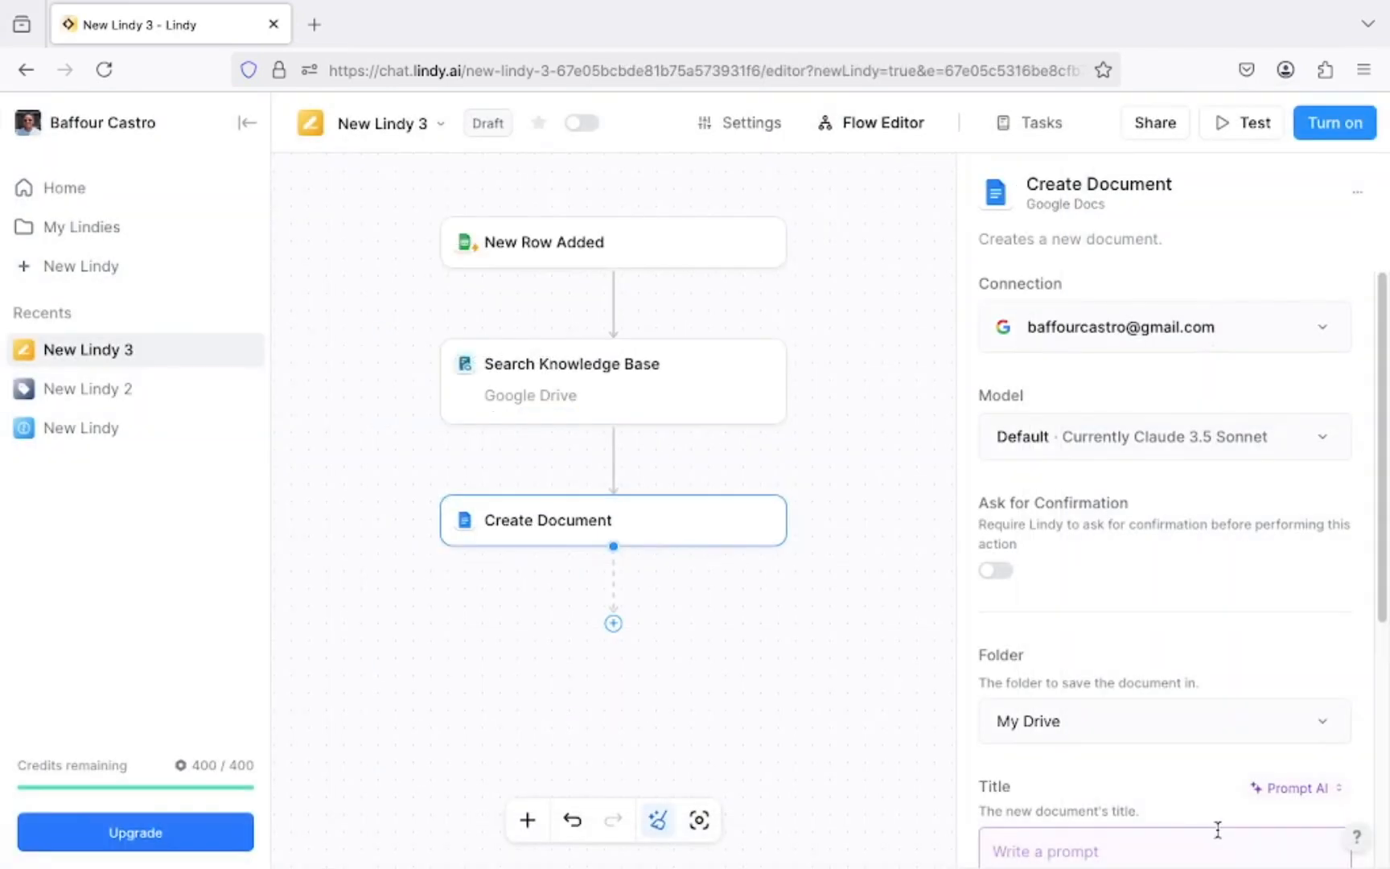
Choose My Drive as the folder and set the title prompt to "Write a title in the format of "Cover letter for < company name > : < position >"
scroll(1217, 829, "down", 3)
left_click(1326, 474)
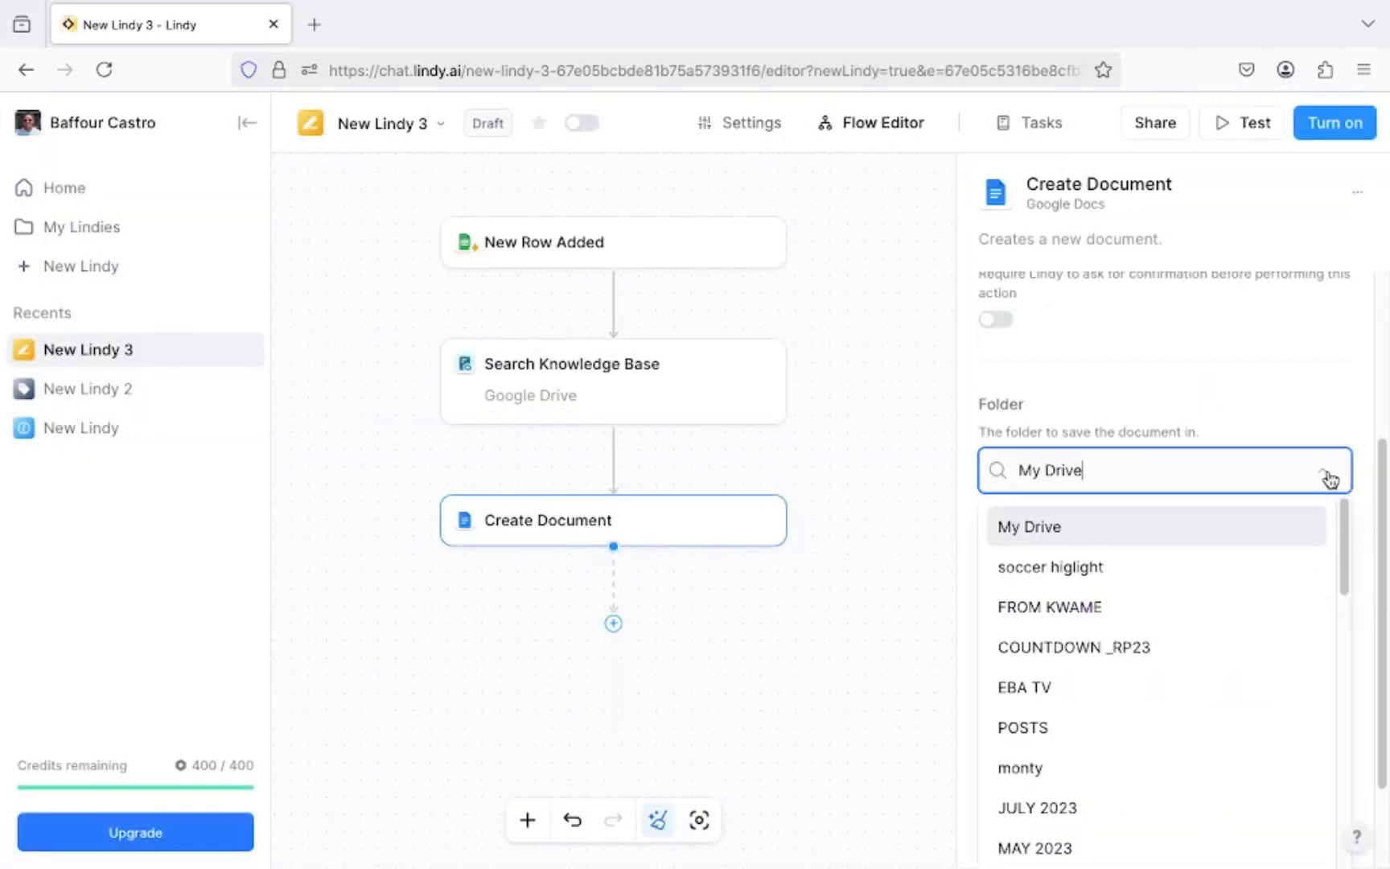
left_click(1117, 526)
left_click_drag(1382, 527, 1380, 611)
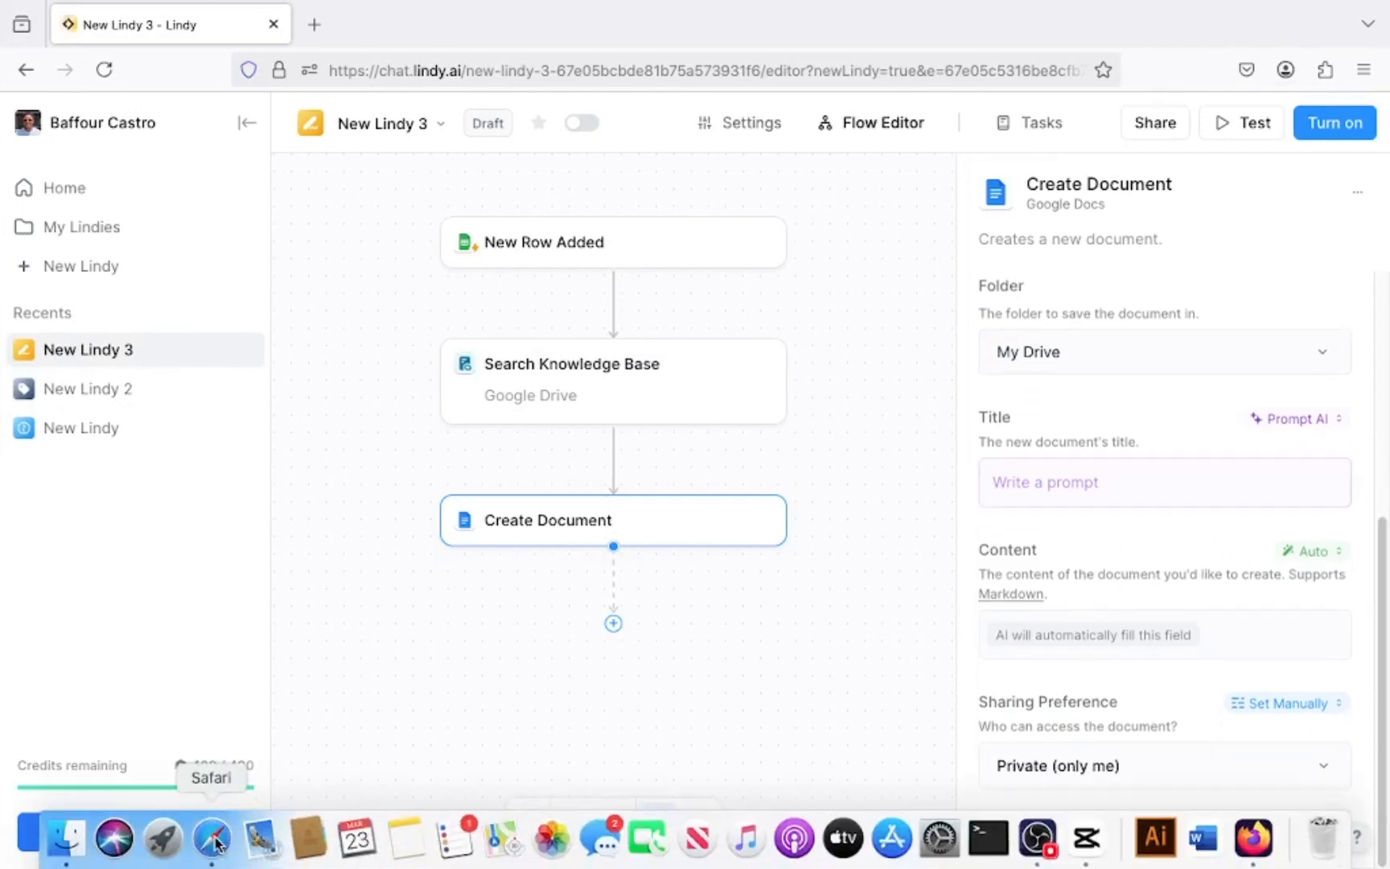
left_click(211, 835)
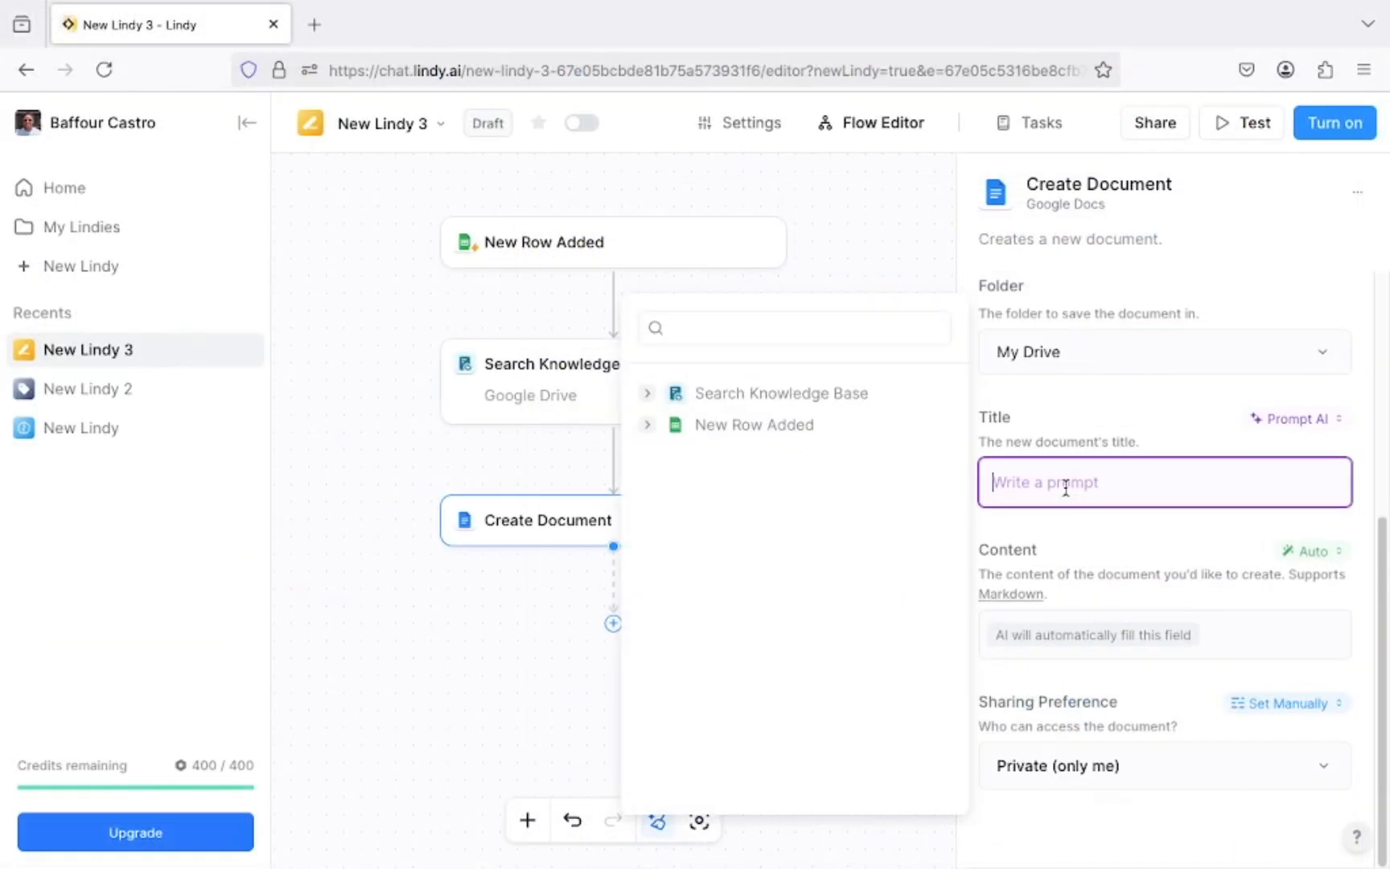
type("Write a title in the format of \"Cover letter for < company name > : < position >")
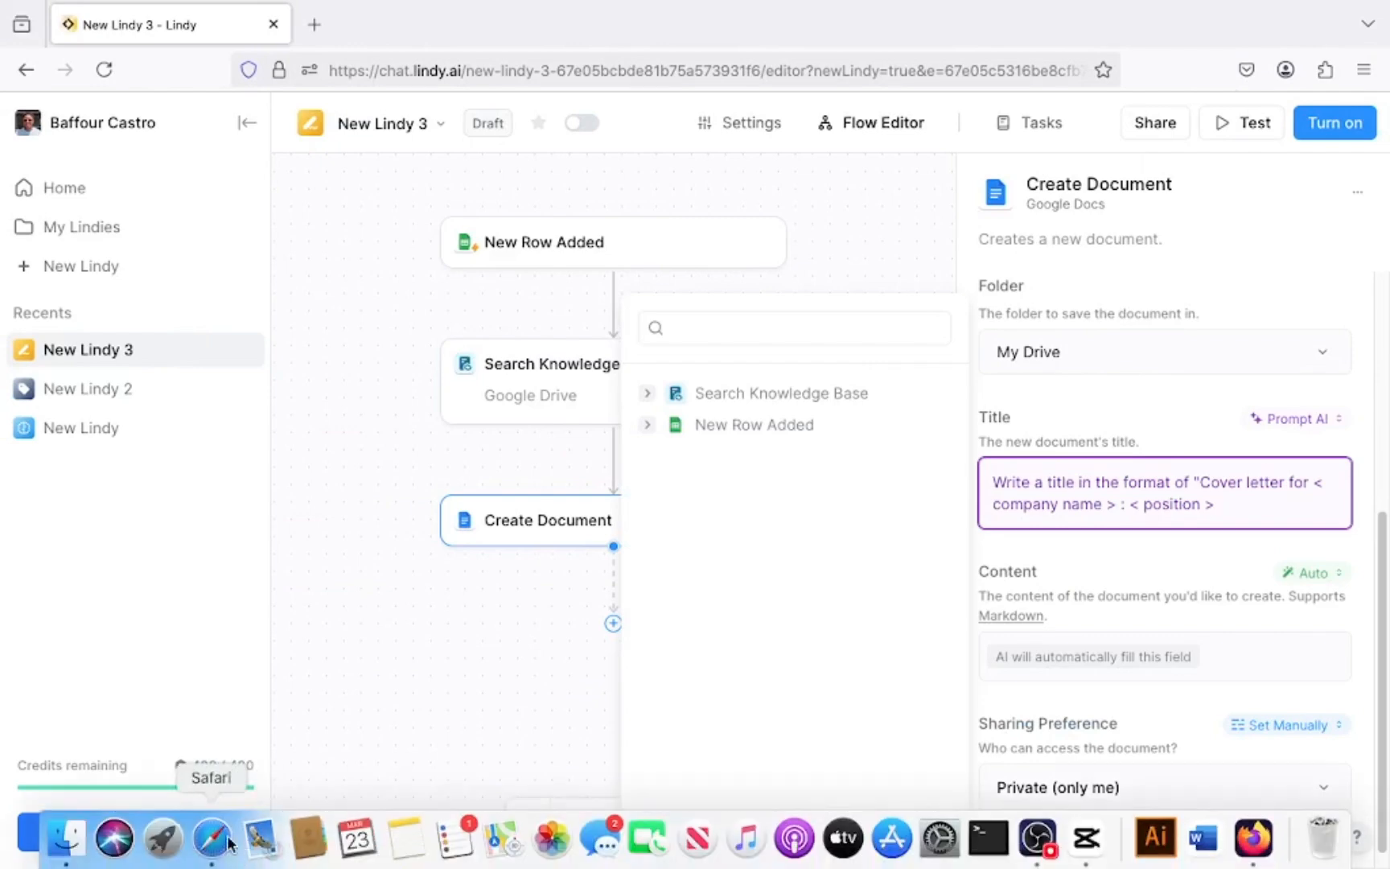
Copy the cover letter content prompt from the ALX lesson in Safari and paste it in Lindy as the AI prompt for the document's Content
left_click(211, 845)
left_click_drag(712, 470, 961, 496)
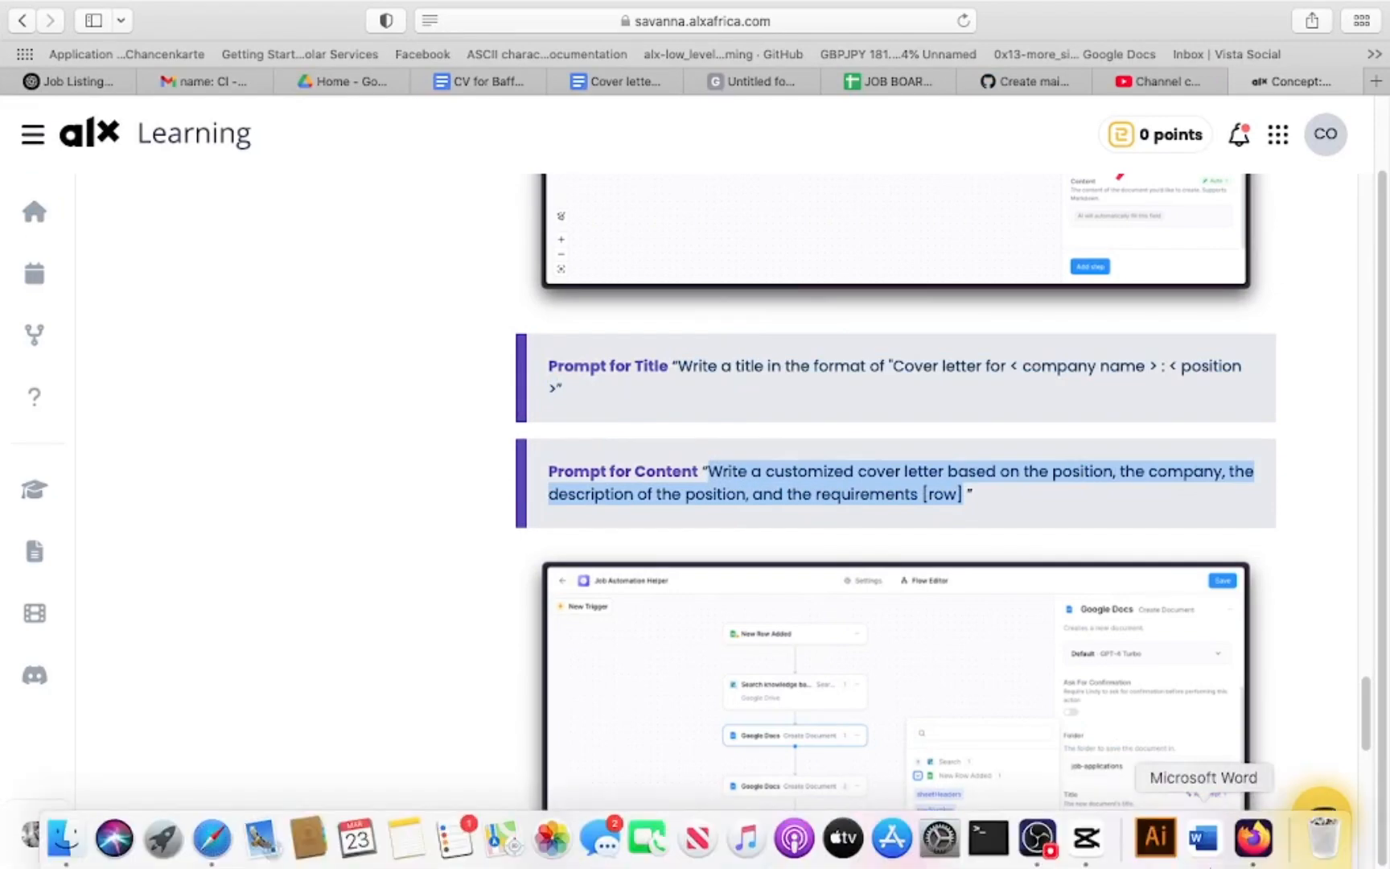
left_click(1249, 843)
left_click(1053, 661)
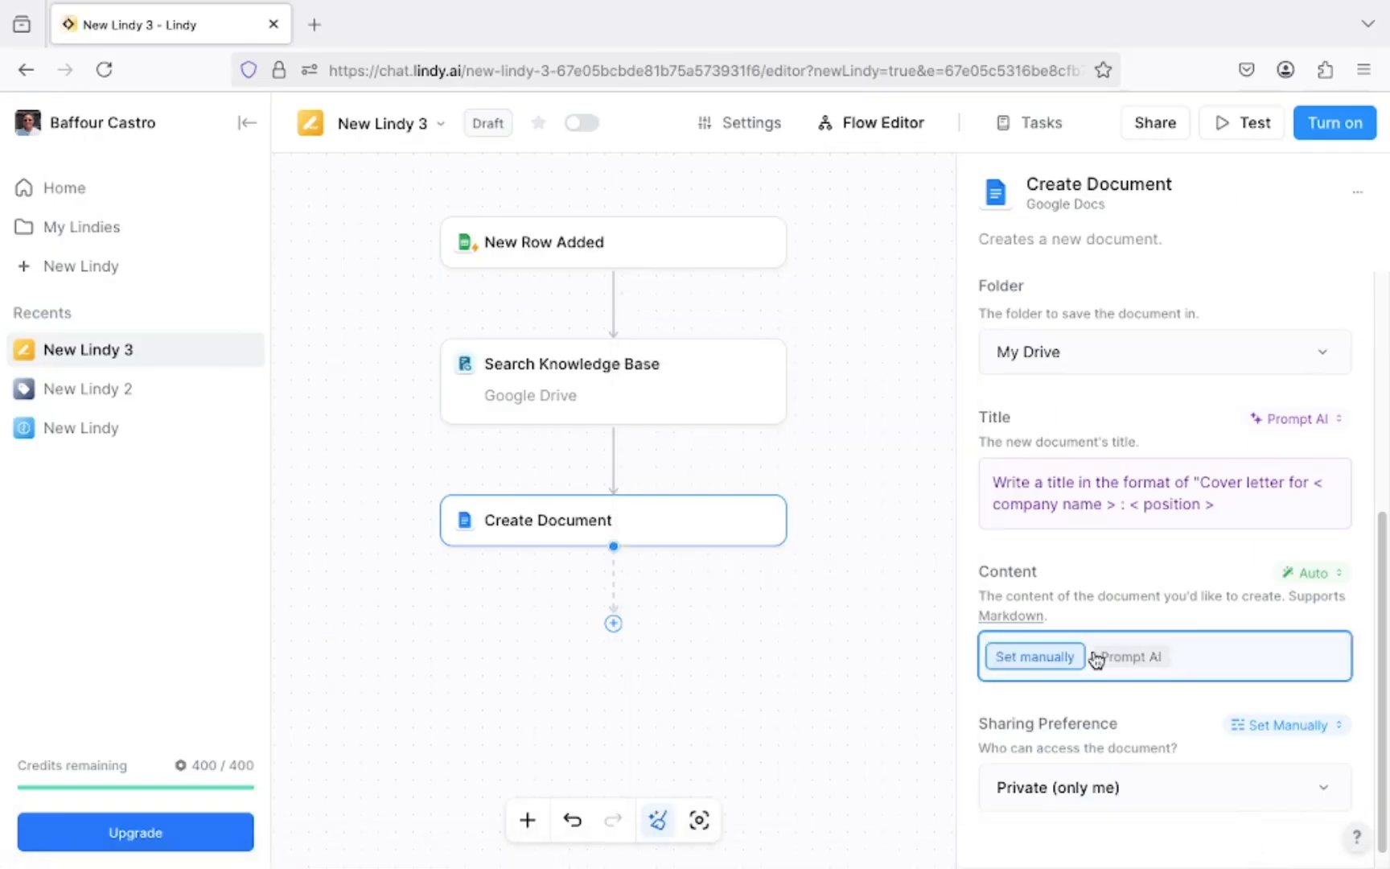
left_click(1130, 654)
type("Write a customized cover letter based on the position, the company, the description of the position, and the requirements [row]")
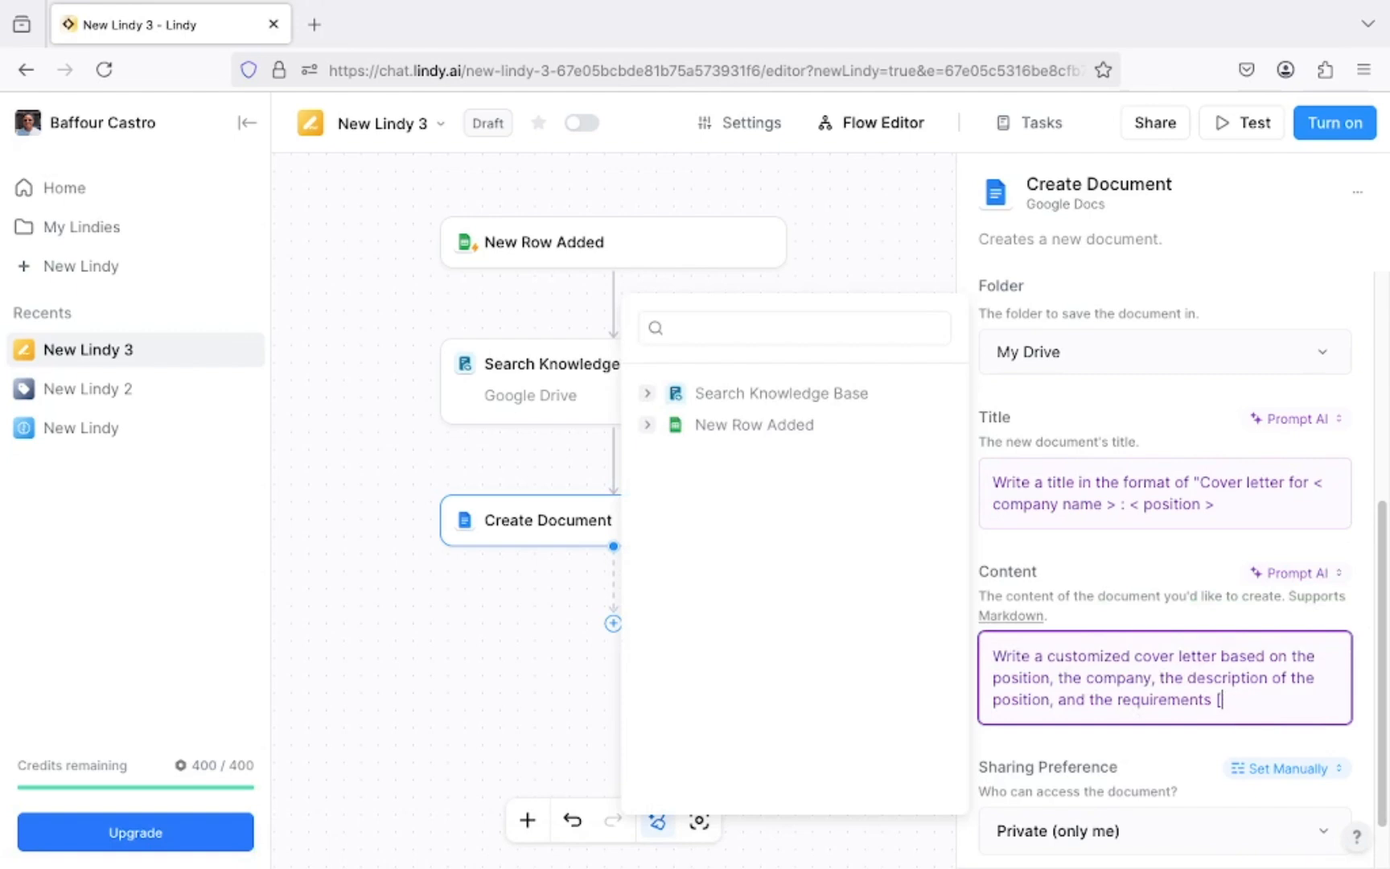
Replace the [row] placeholder in the Content prompt with the rowValues variable from New Row Added
left_click(646, 426)
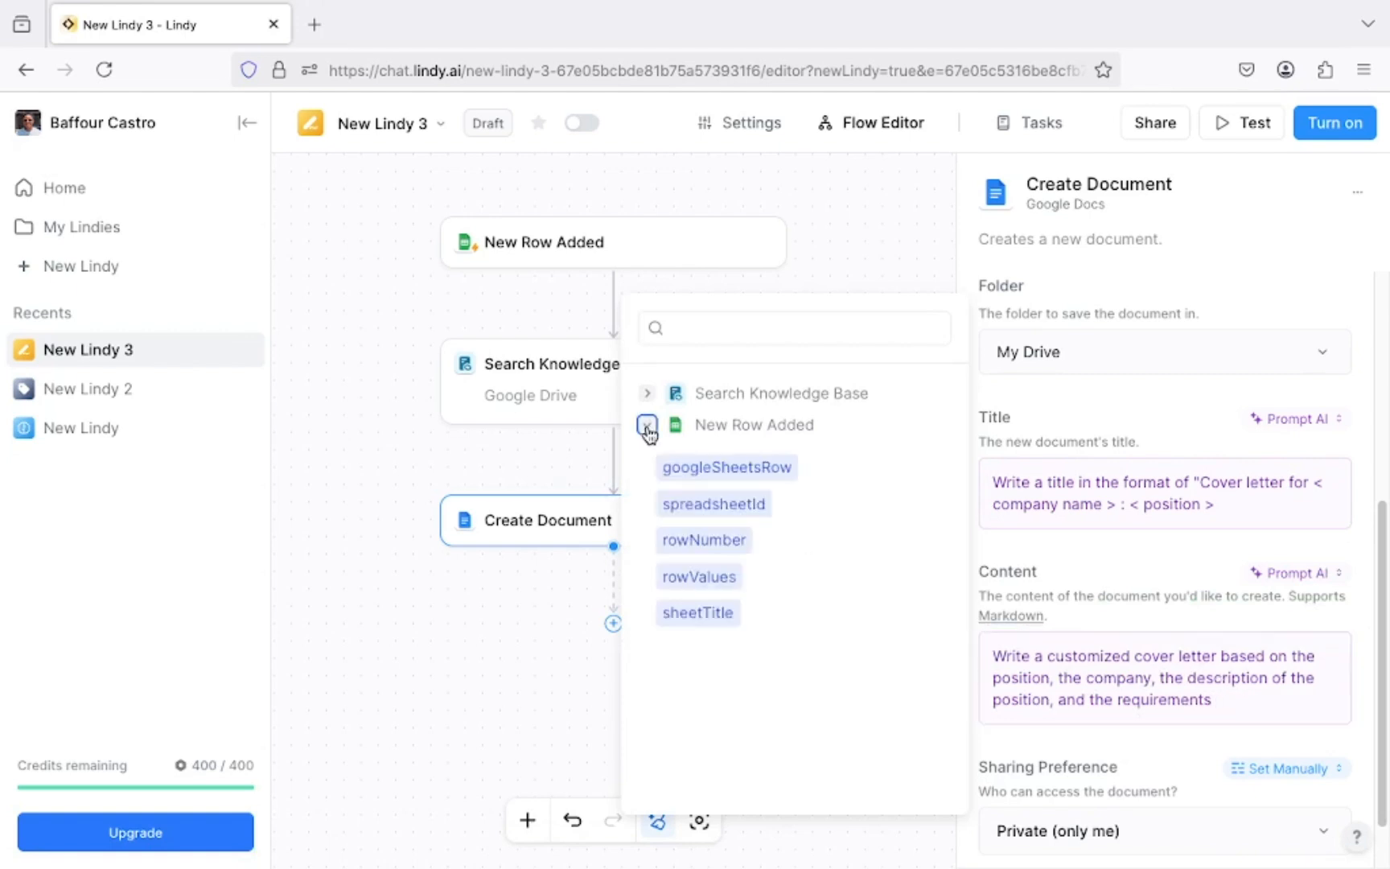
left_click(693, 579)
left_click_drag(1381, 750, 1381, 820)
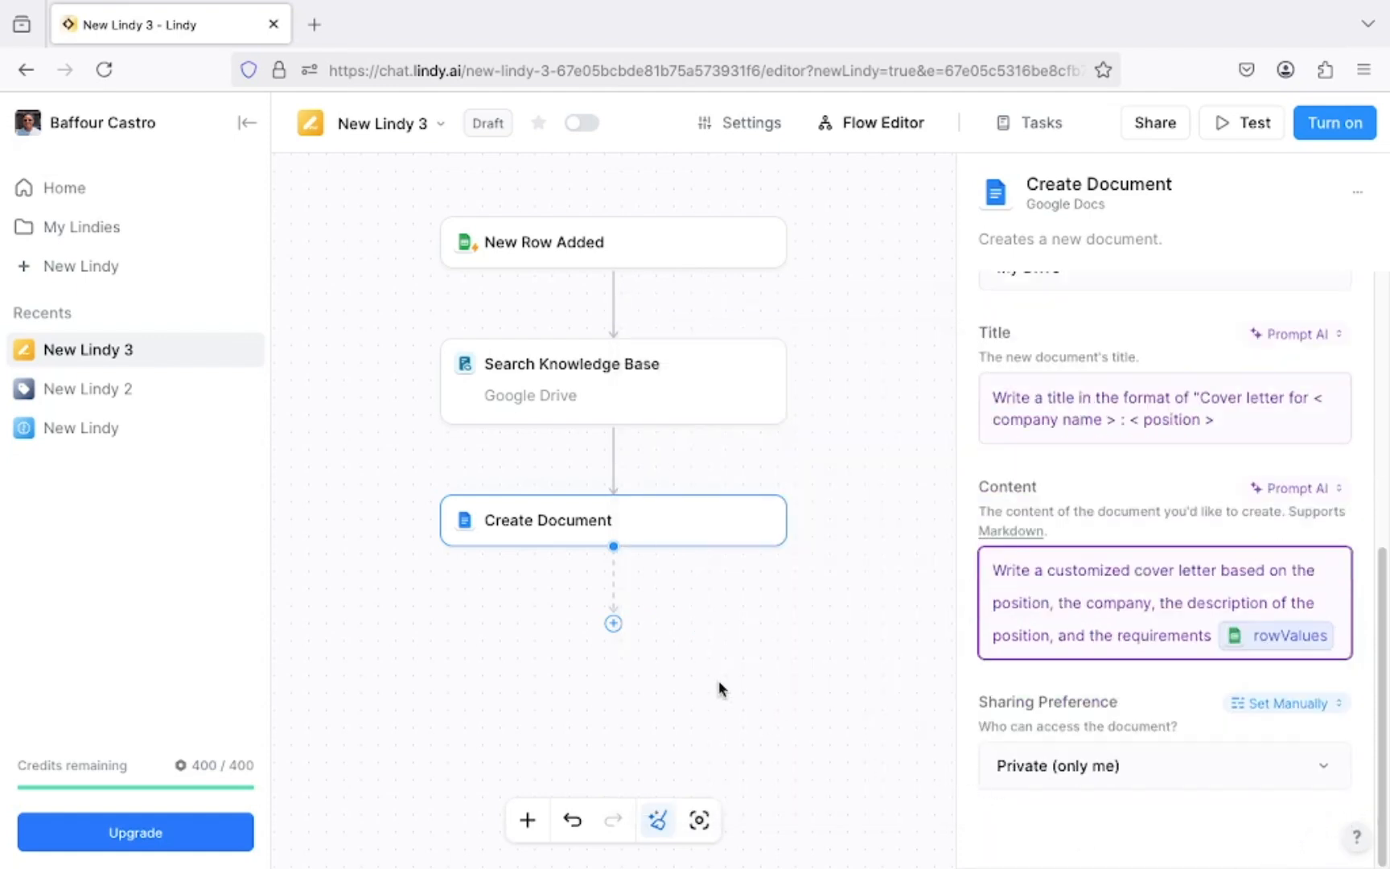
Add a second Google Docs Create Document action after the first Create Document step
left_click(614, 624)
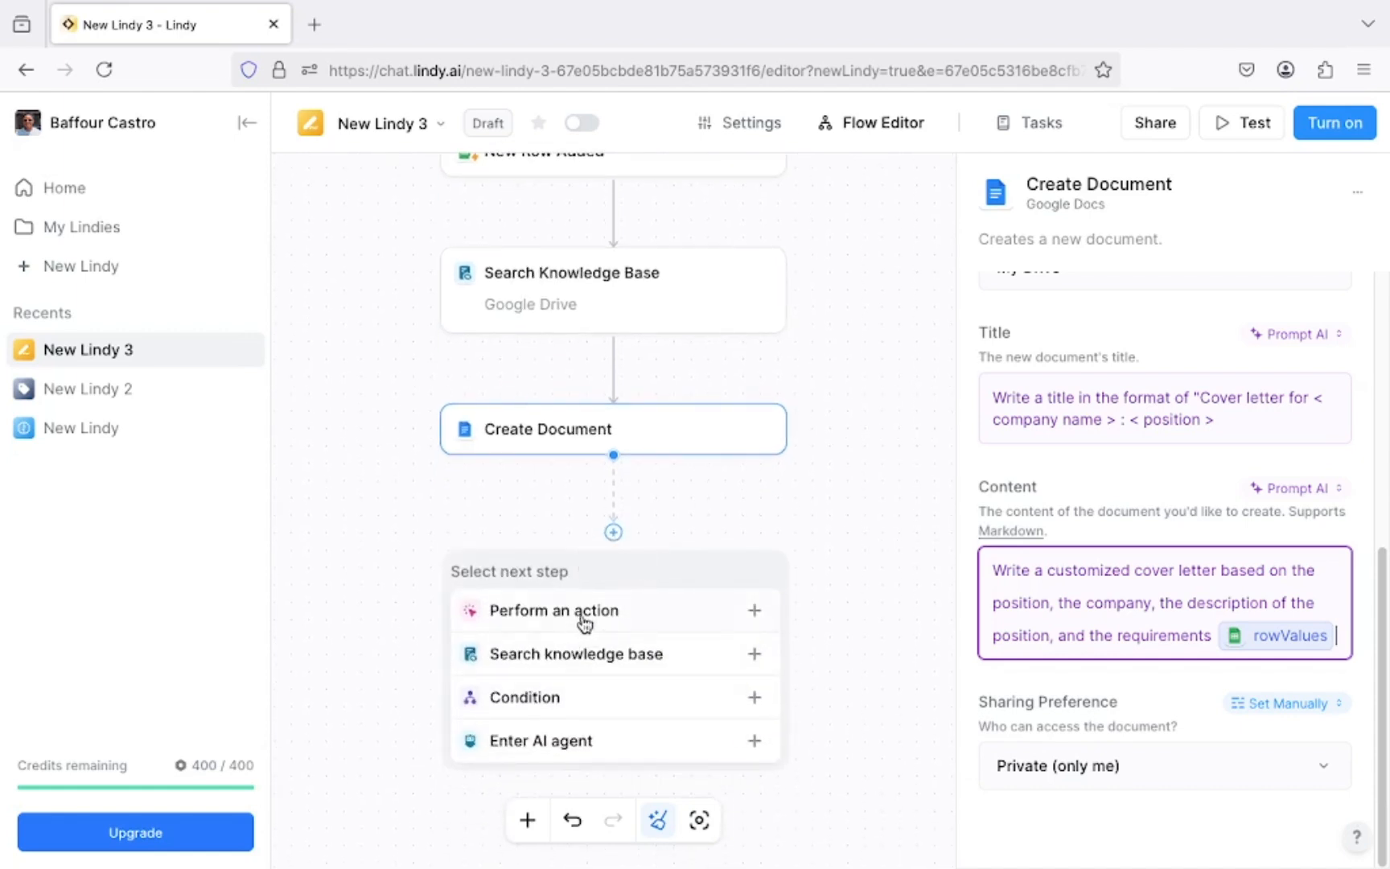
left_click(588, 619)
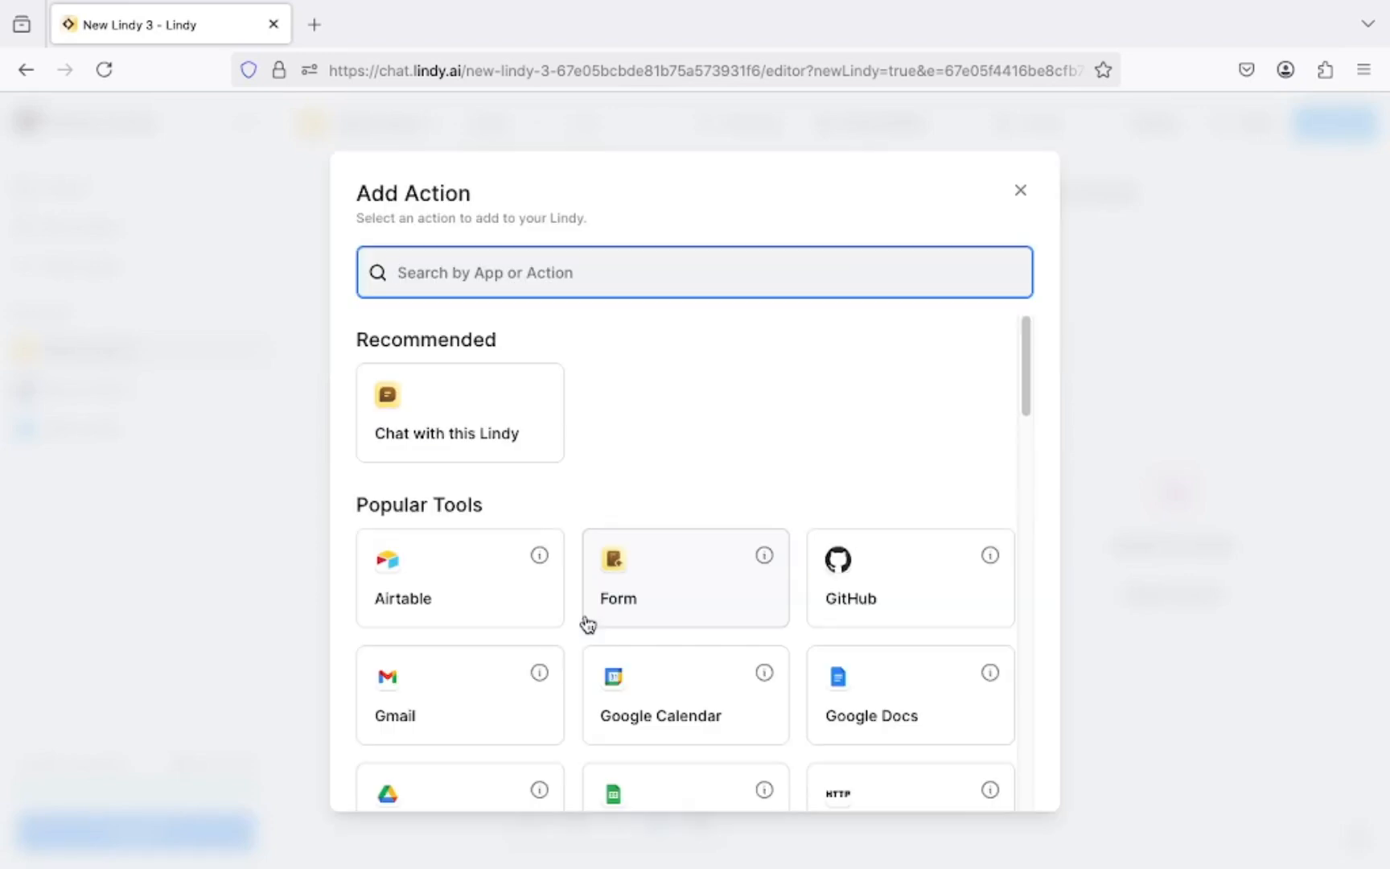
left_click(902, 710)
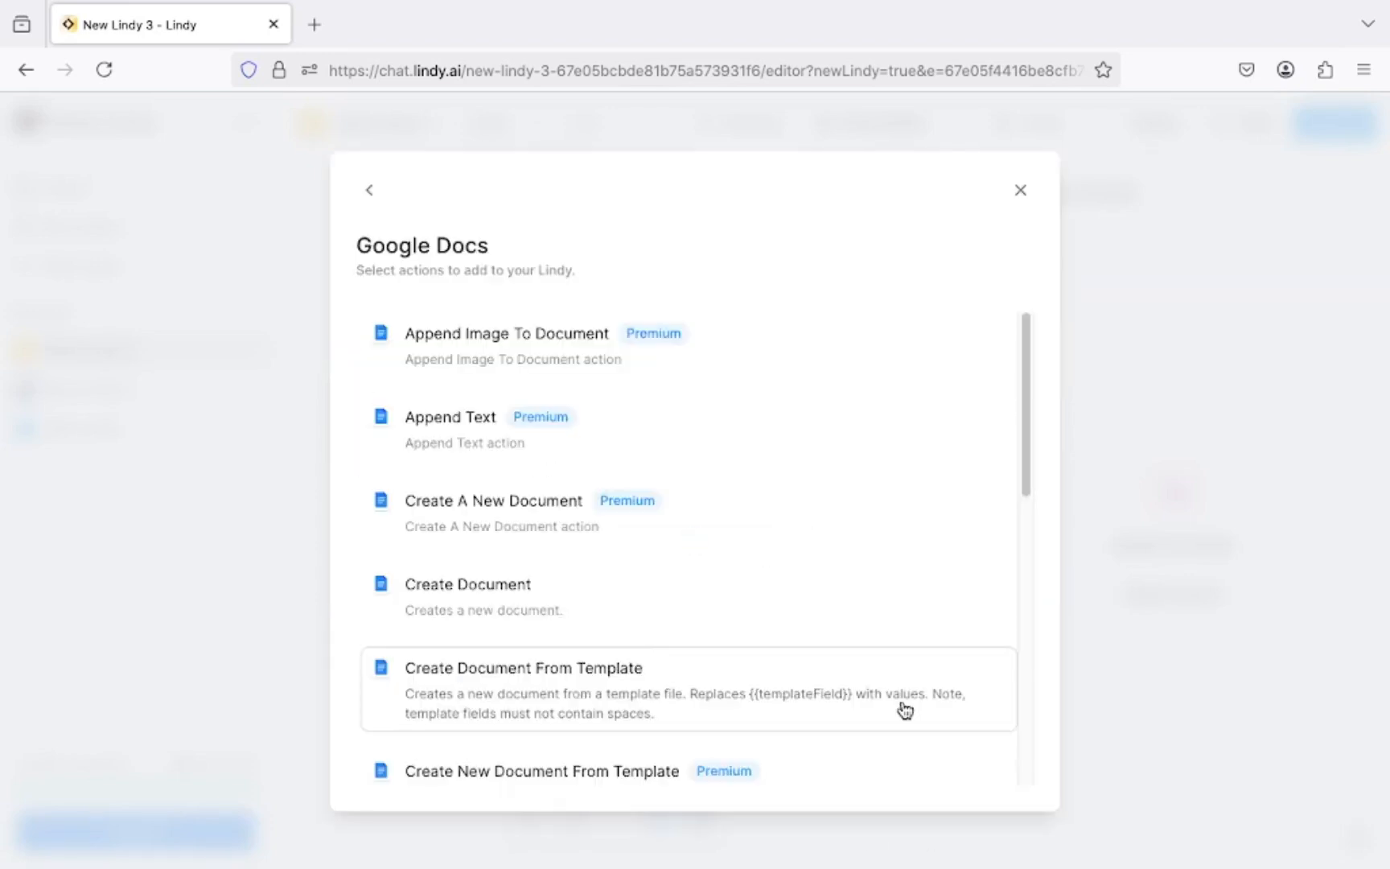
left_click(464, 594)
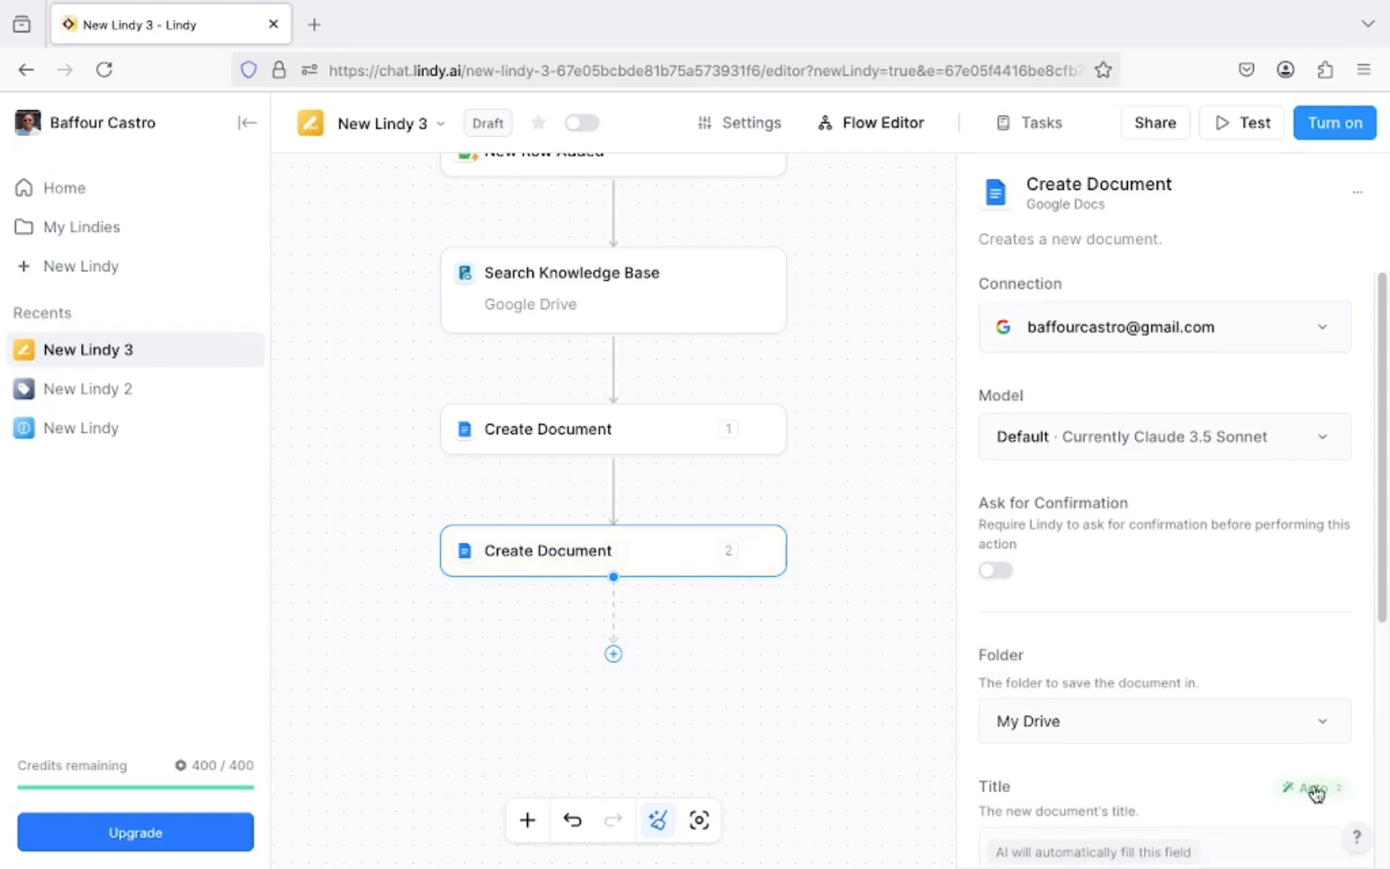
Copy the CV title prompt from the ALX lesson in Safari and set the second document's Title prompt to "Write a title in the format of "CV for :"
left_click_drag(1383, 571, 1370, 803)
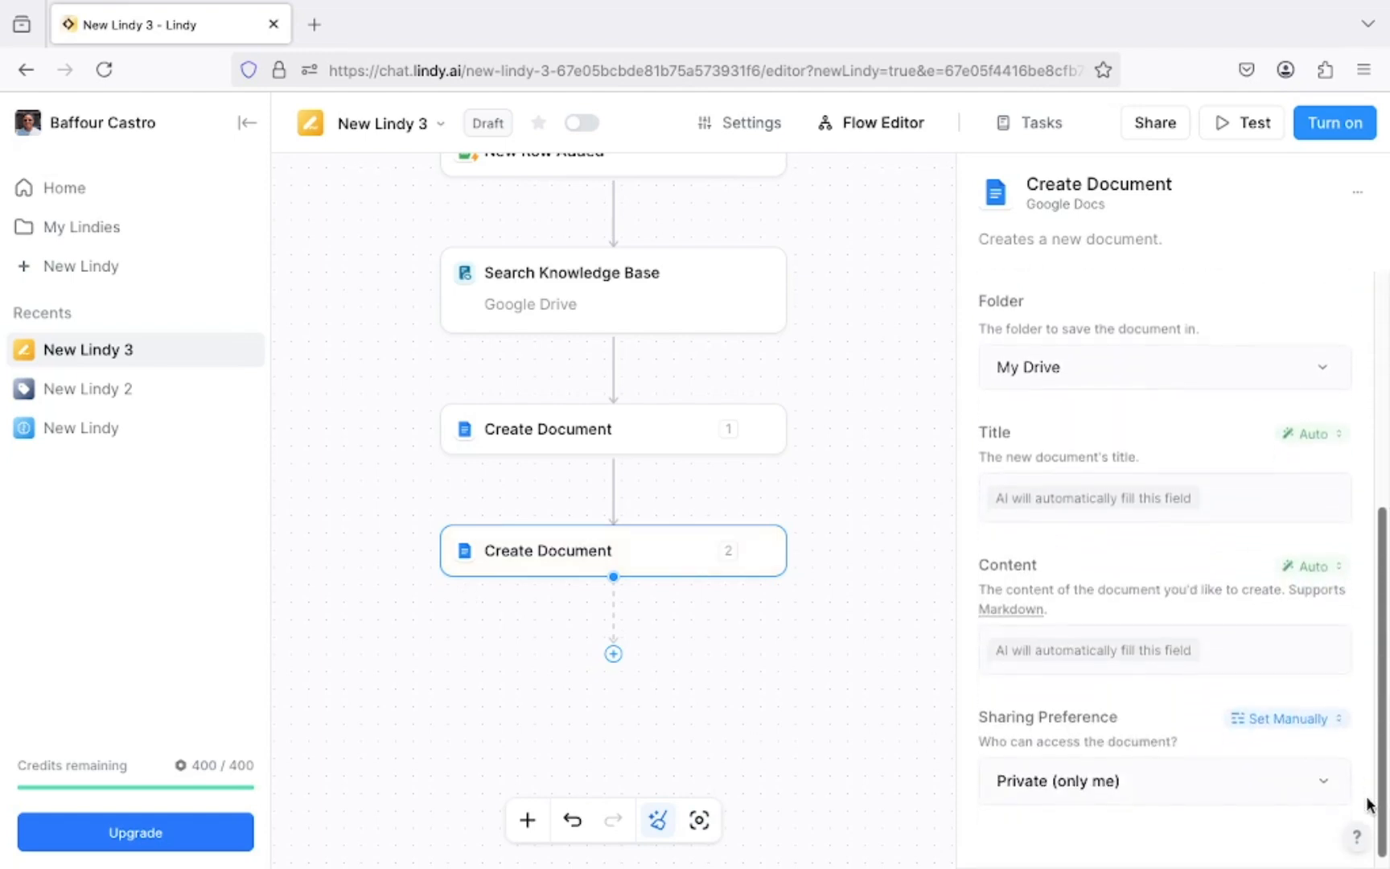
mouse_move(1038, 854)
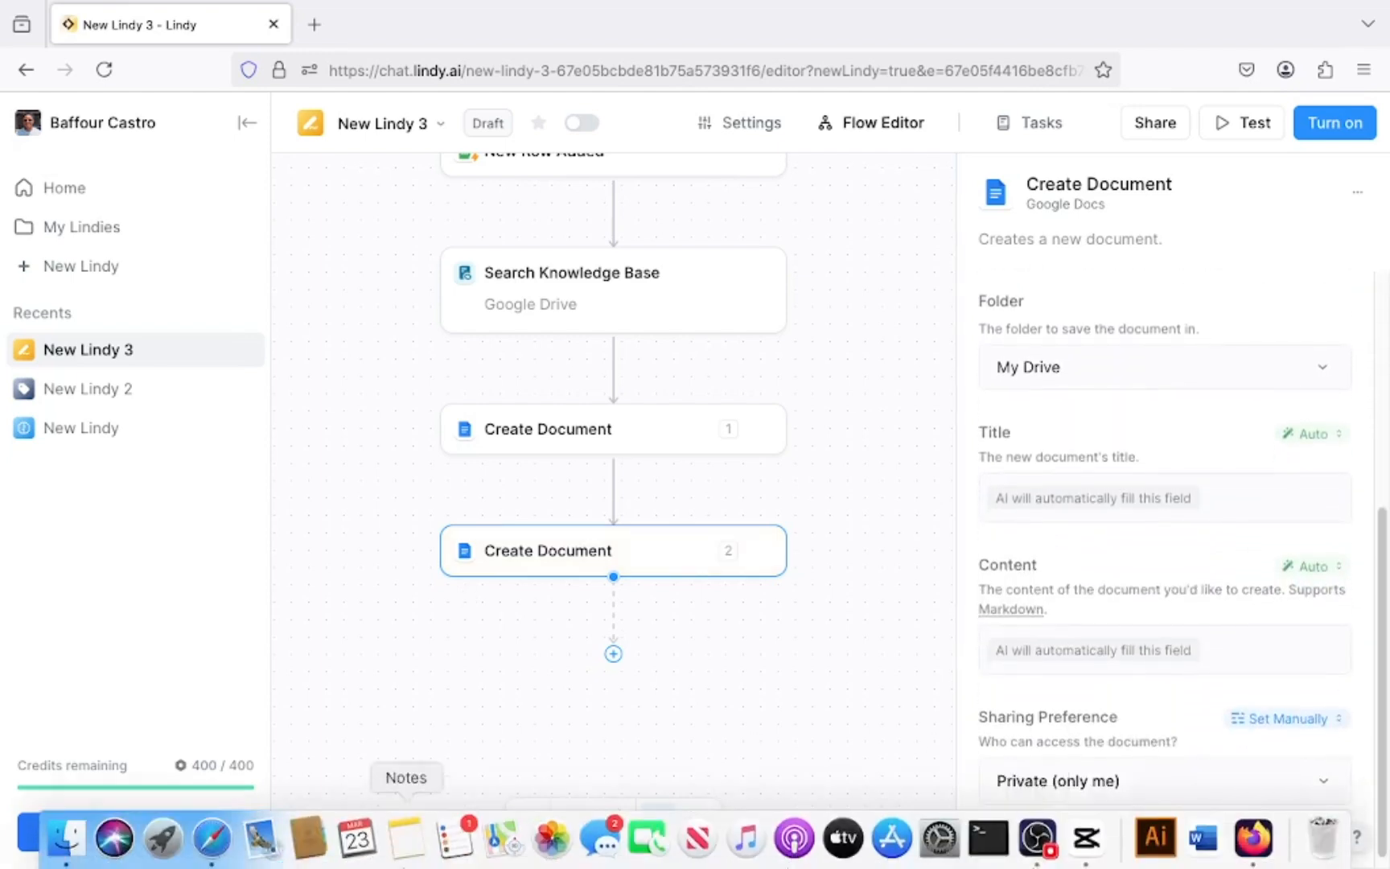
left_click(214, 845)
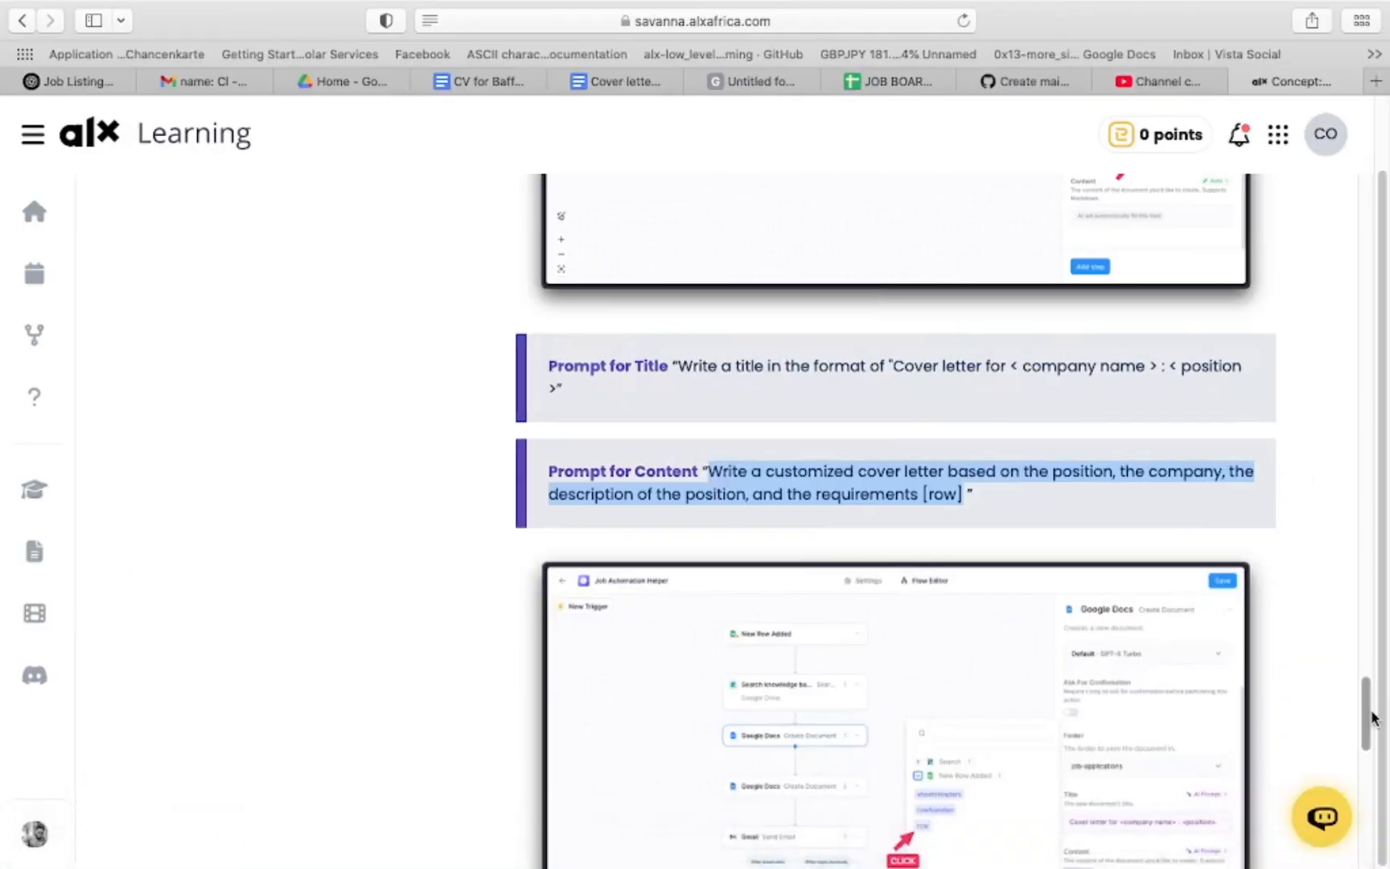
left_click_drag(1368, 729, 1366, 772)
left_click_drag(680, 492, 944, 494)
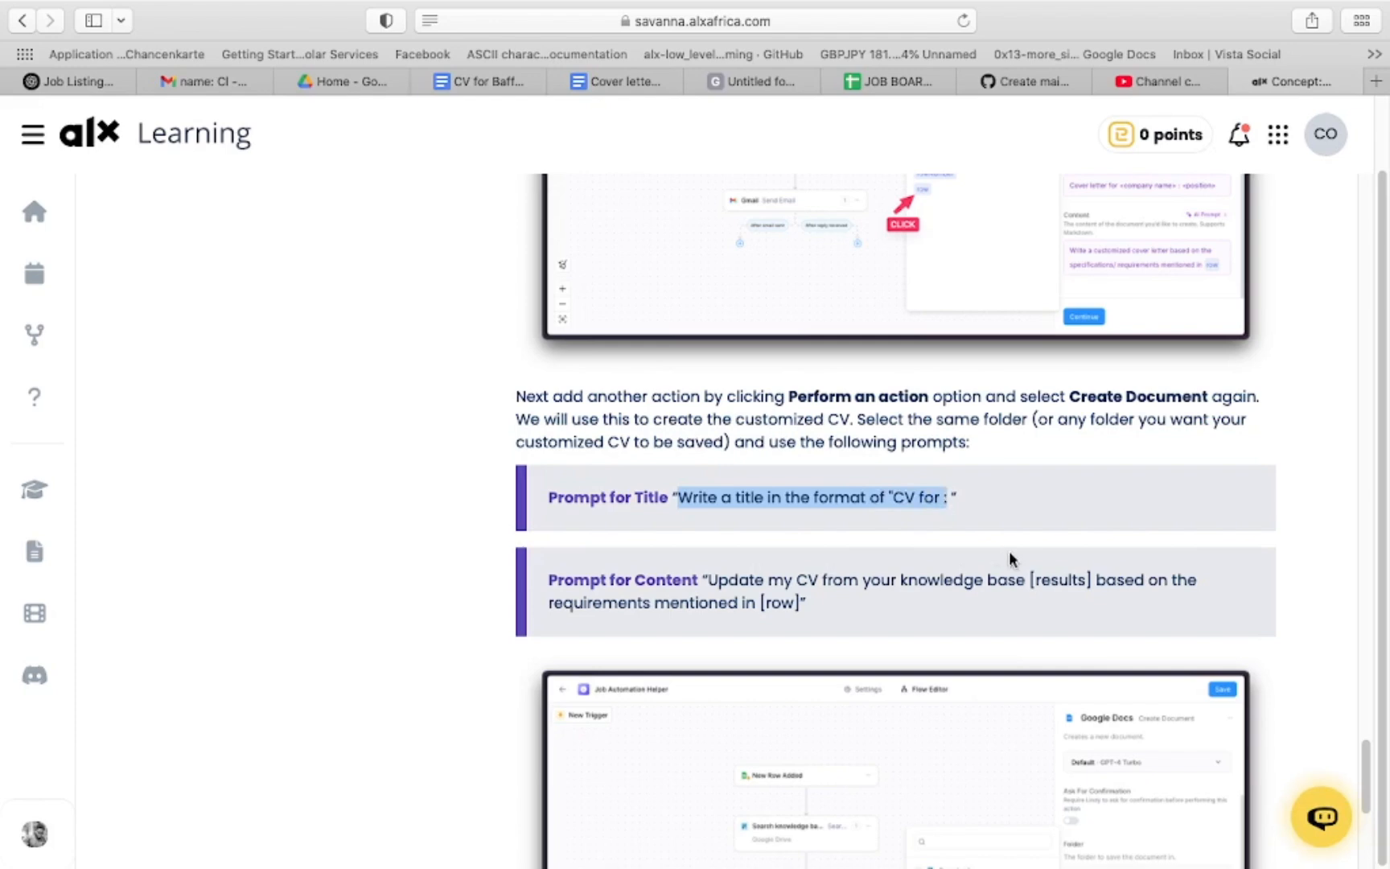
left_click(1248, 841)
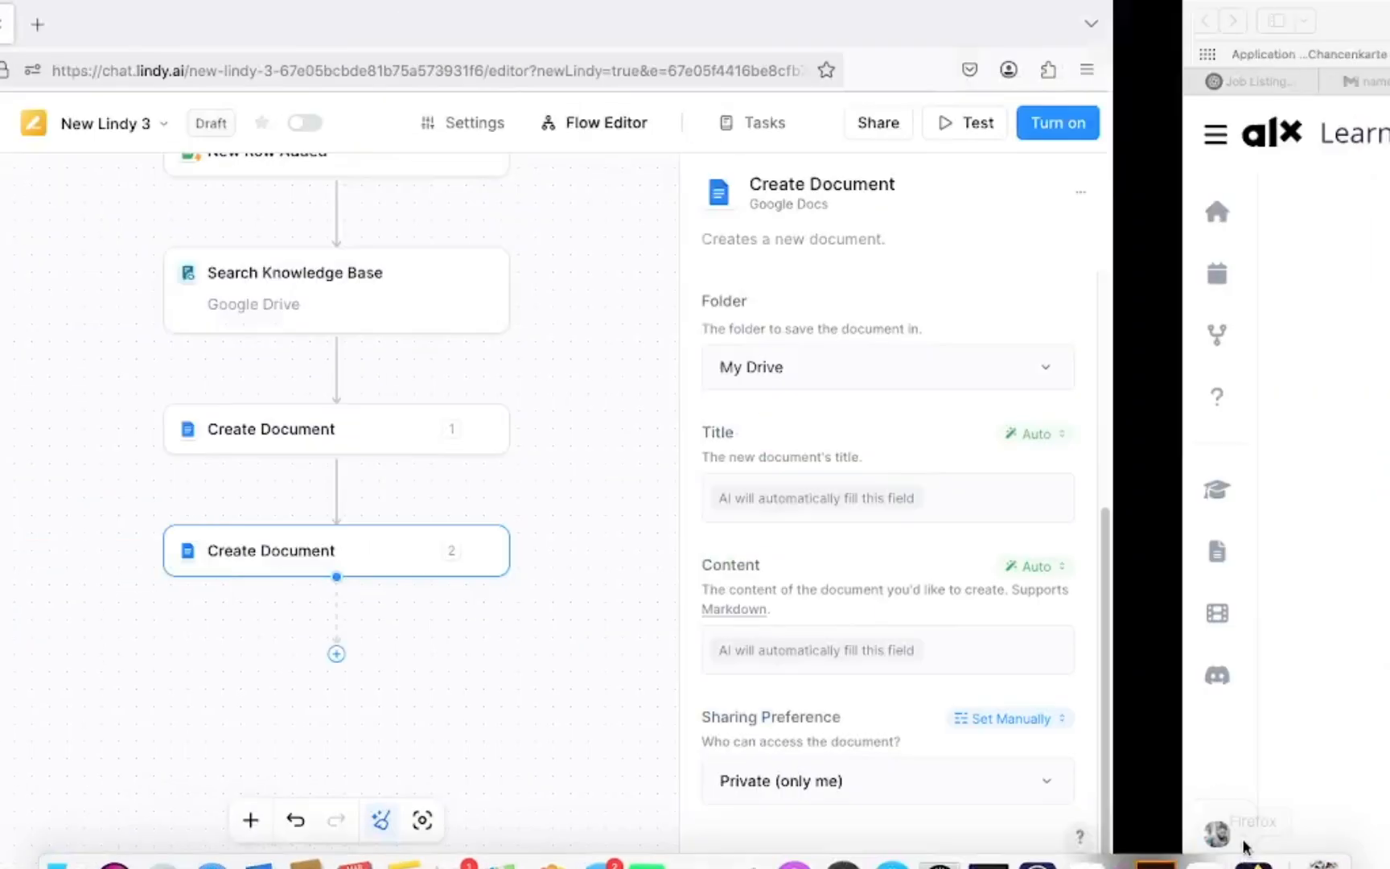
left_click(1125, 511)
left_click(1130, 500)
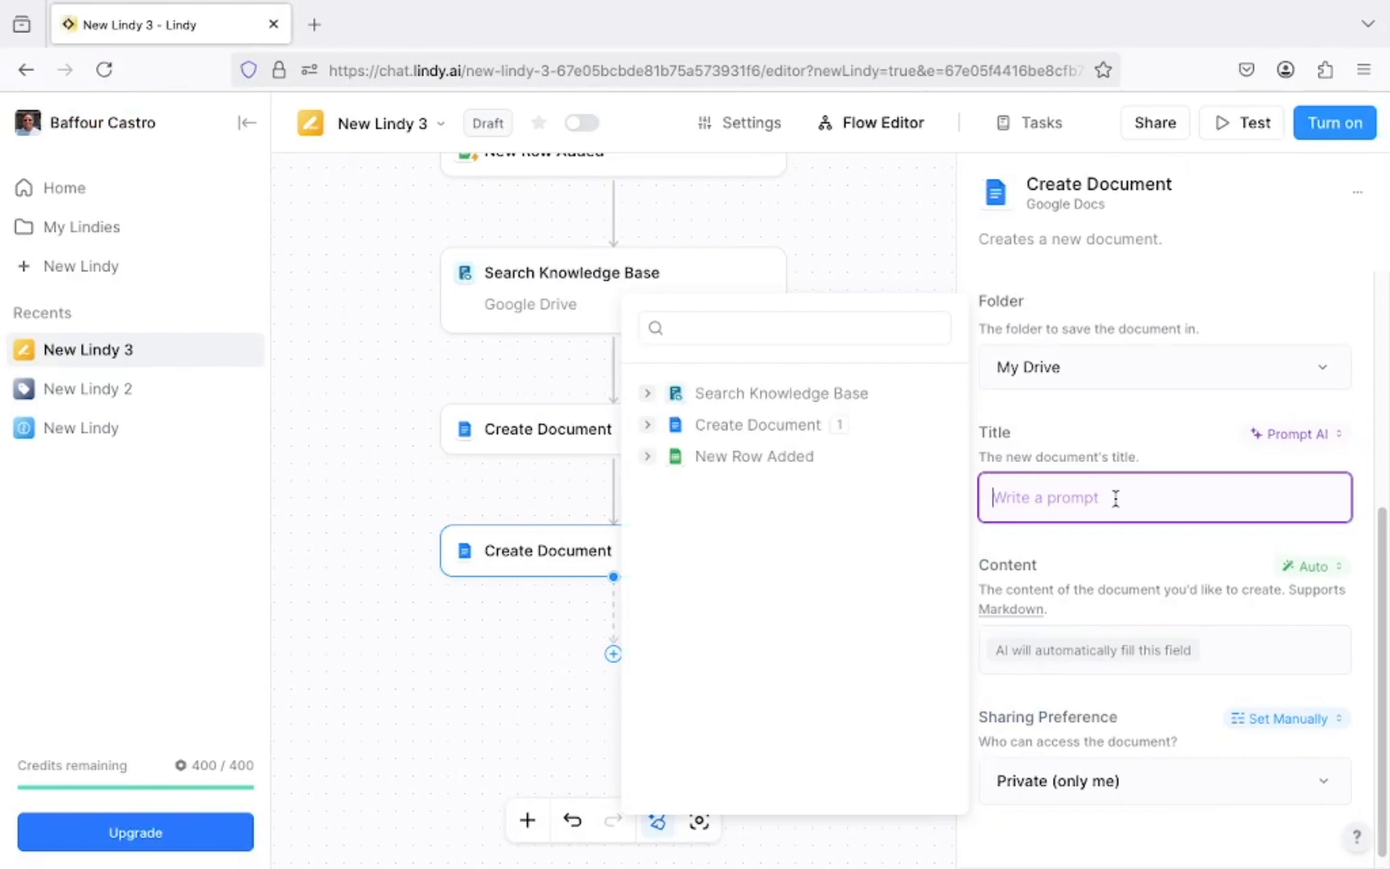
type("Write a title in the format of \"CV for :")
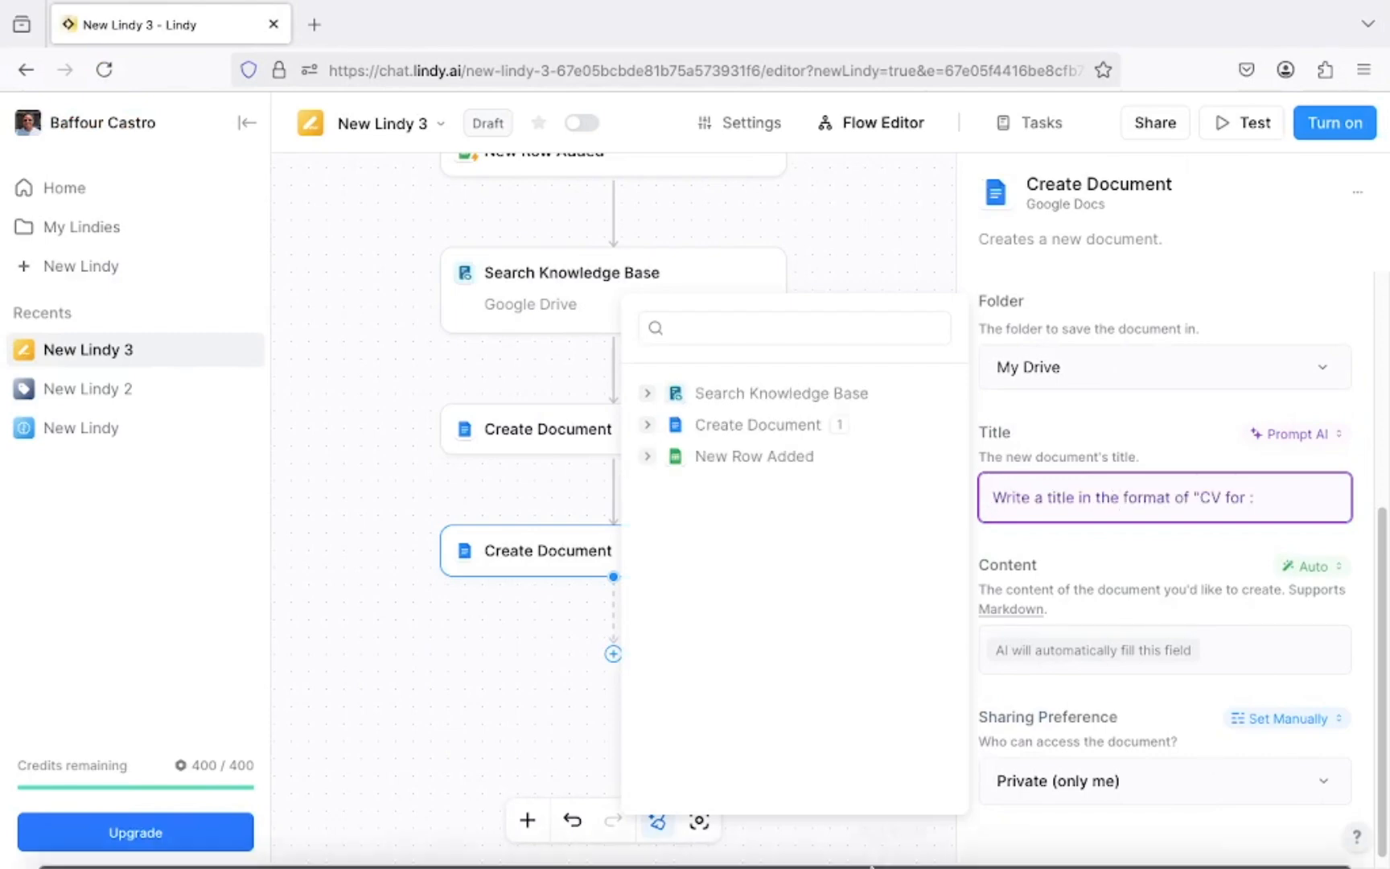
Copy the lesson's CV content prompt from Safari and paste it as the Content prompt: "Update my CV from your knowledge base [results] based on the requirements mentioned in [row]"
mouse_move(314, 865)
left_click(212, 838)
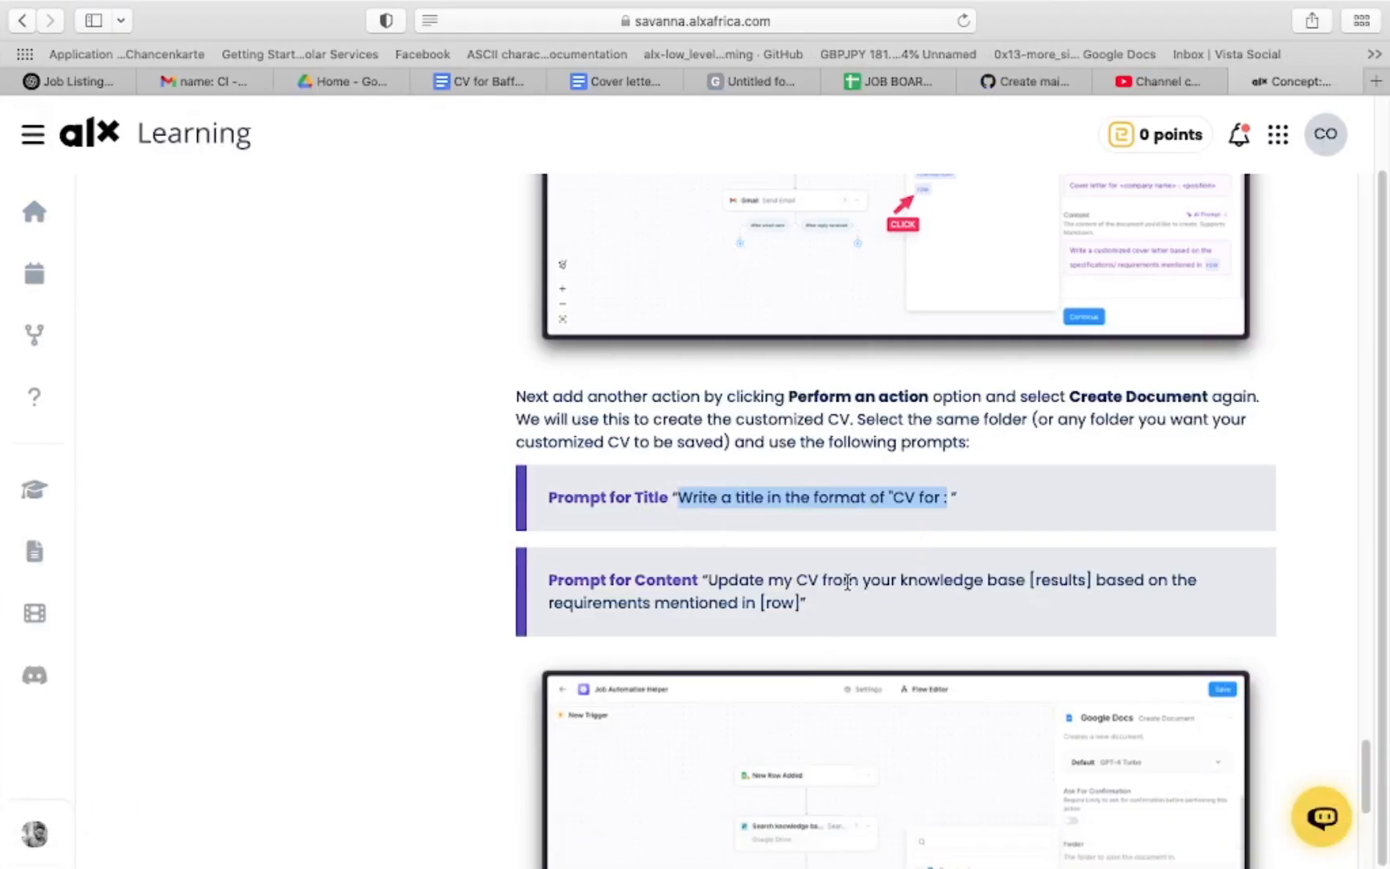
left_click_drag(708, 573, 797, 602)
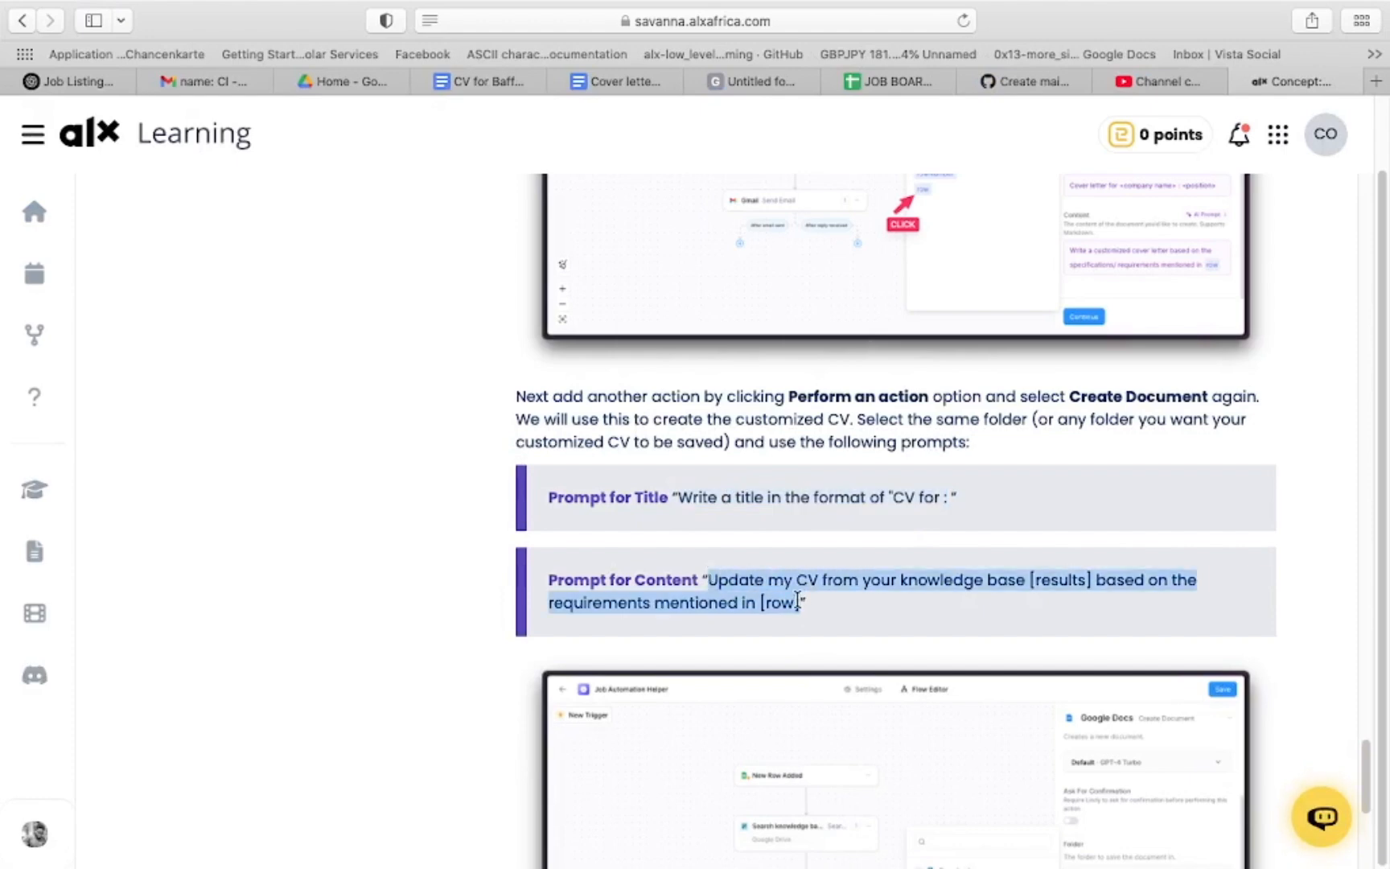
mouse_move(1202, 852)
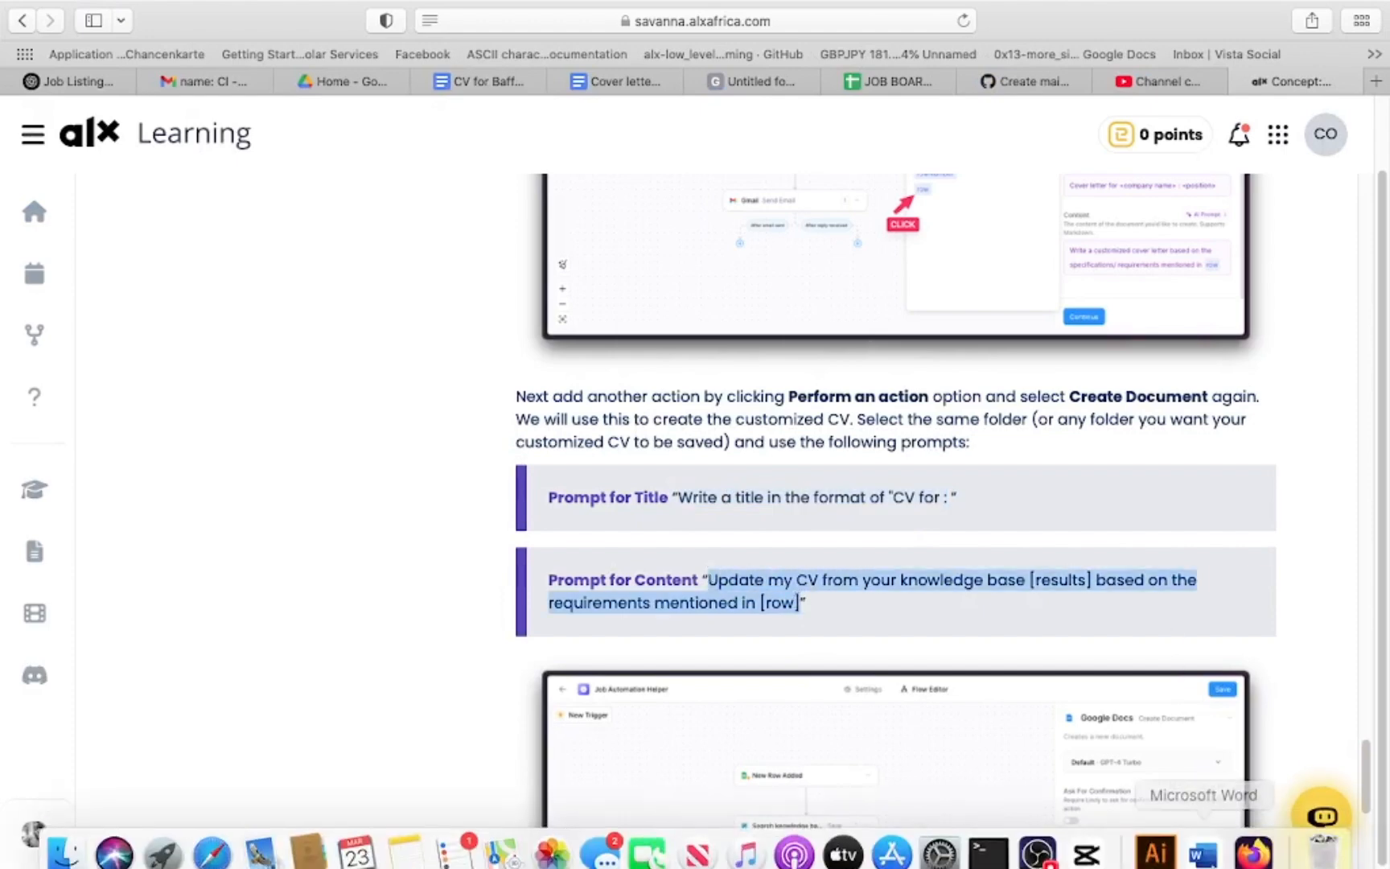
left_click(1256, 852)
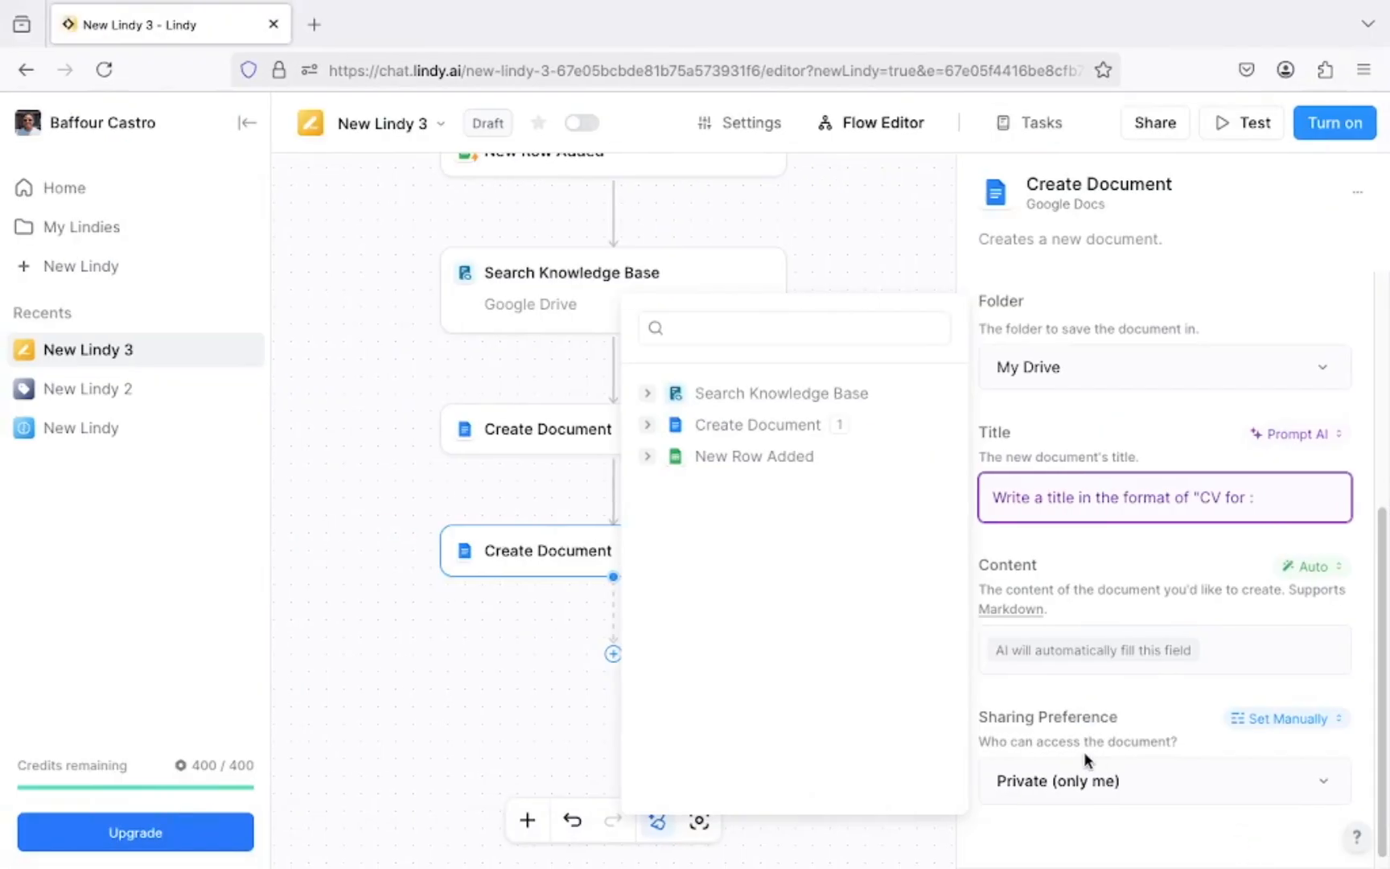
left_click(1206, 653)
left_click(1138, 652)
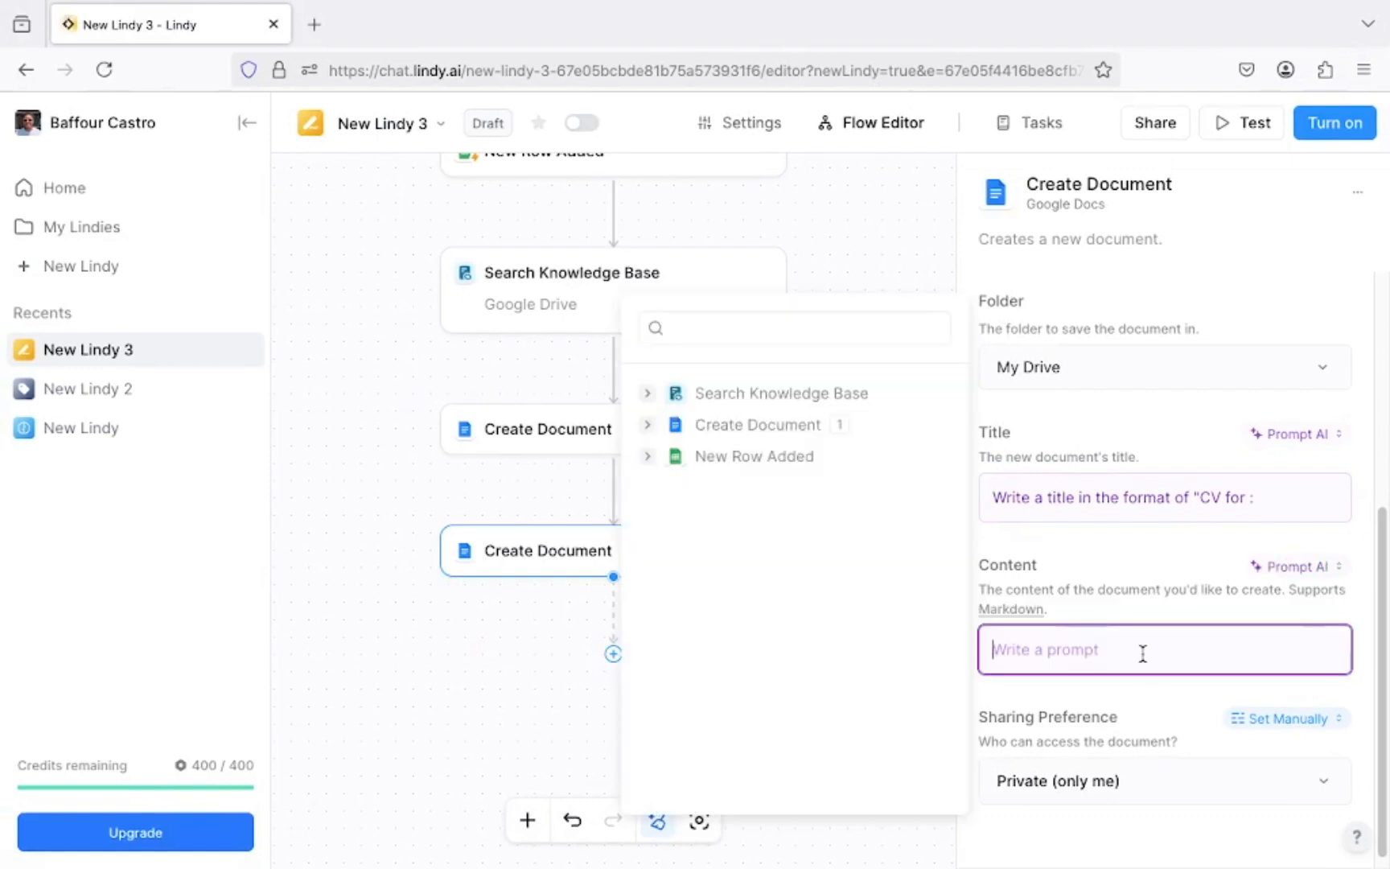
type("Update my CV from your knowledge base [results] based on the requirements mentioned in [row]")
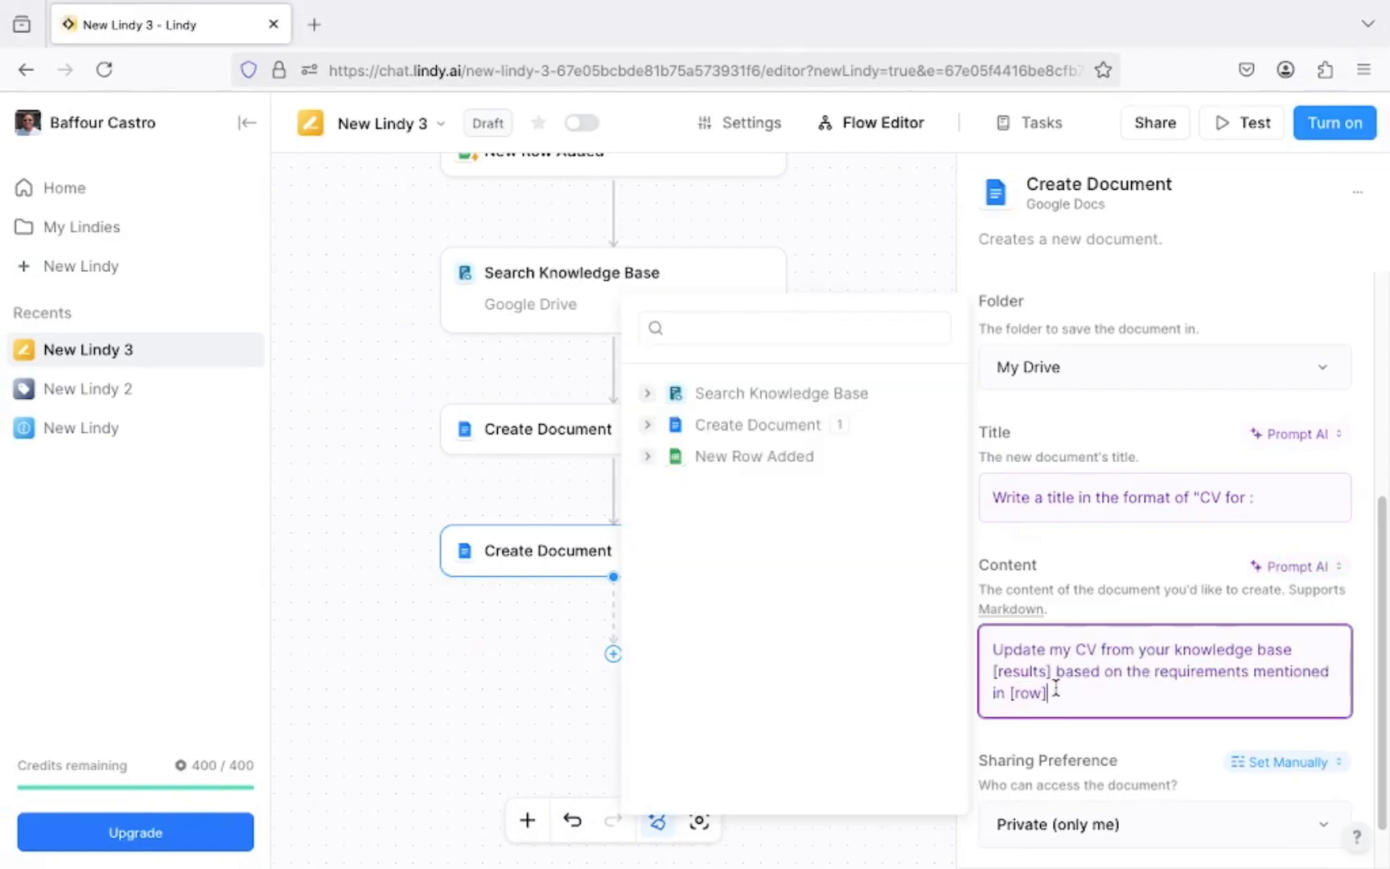
Replace [results] with the Search Knowledge Base results variable and [row] with New Row Added's rowValues in the CV Content prompt
left_click_drag(1050, 670, 995, 668)
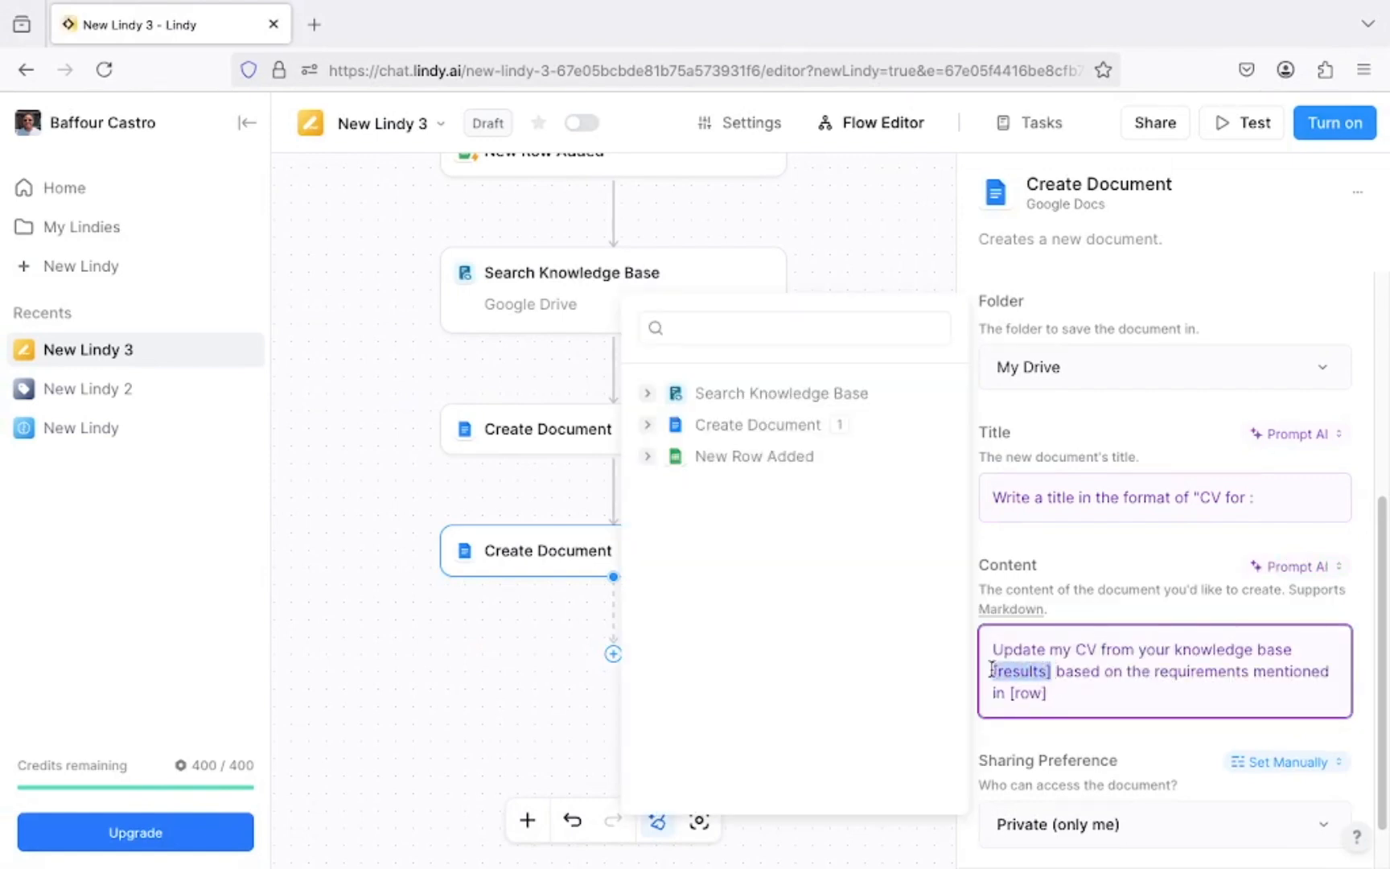
left_click(647, 393)
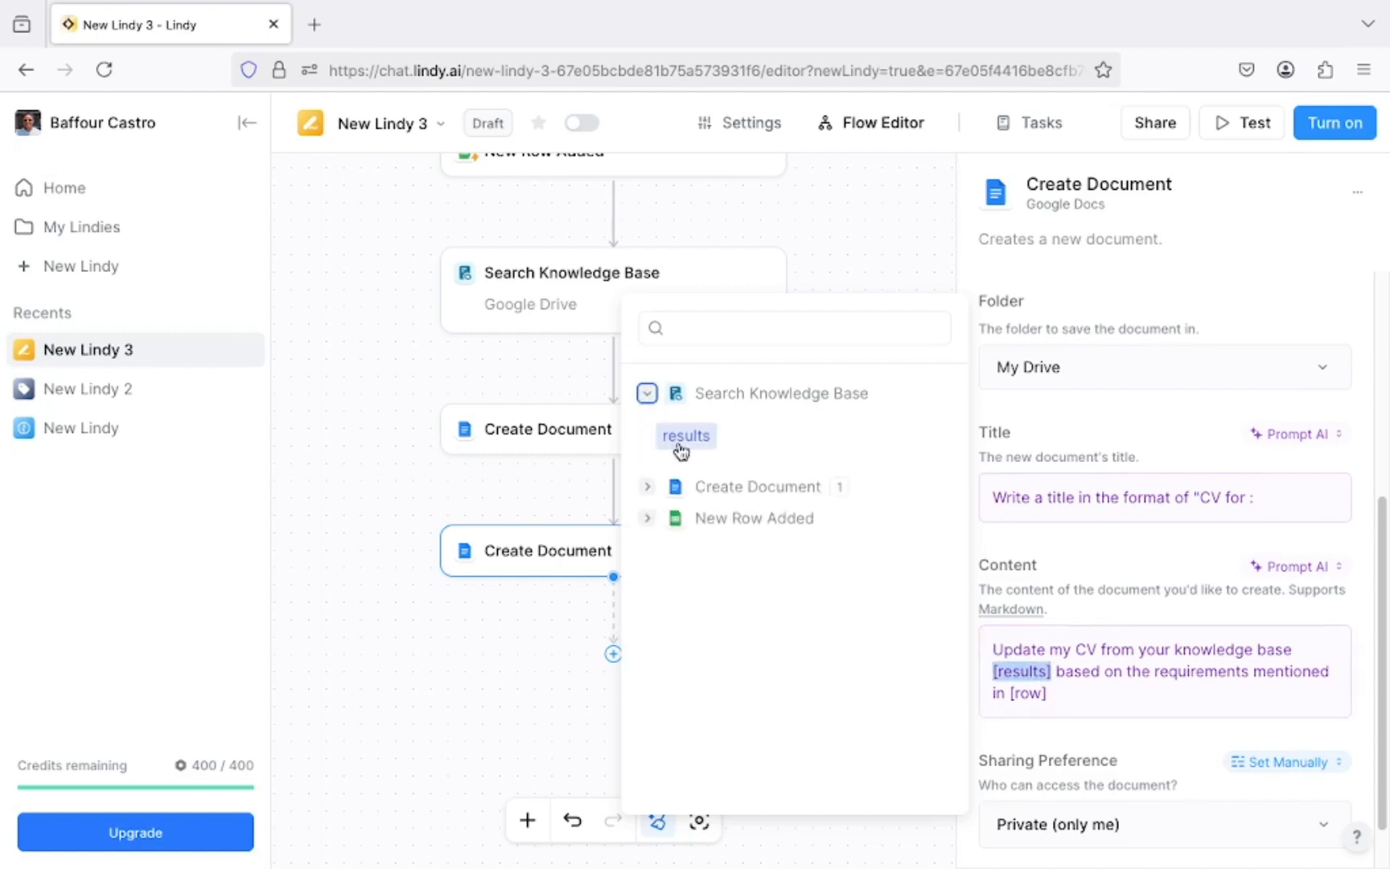
left_click(686, 436)
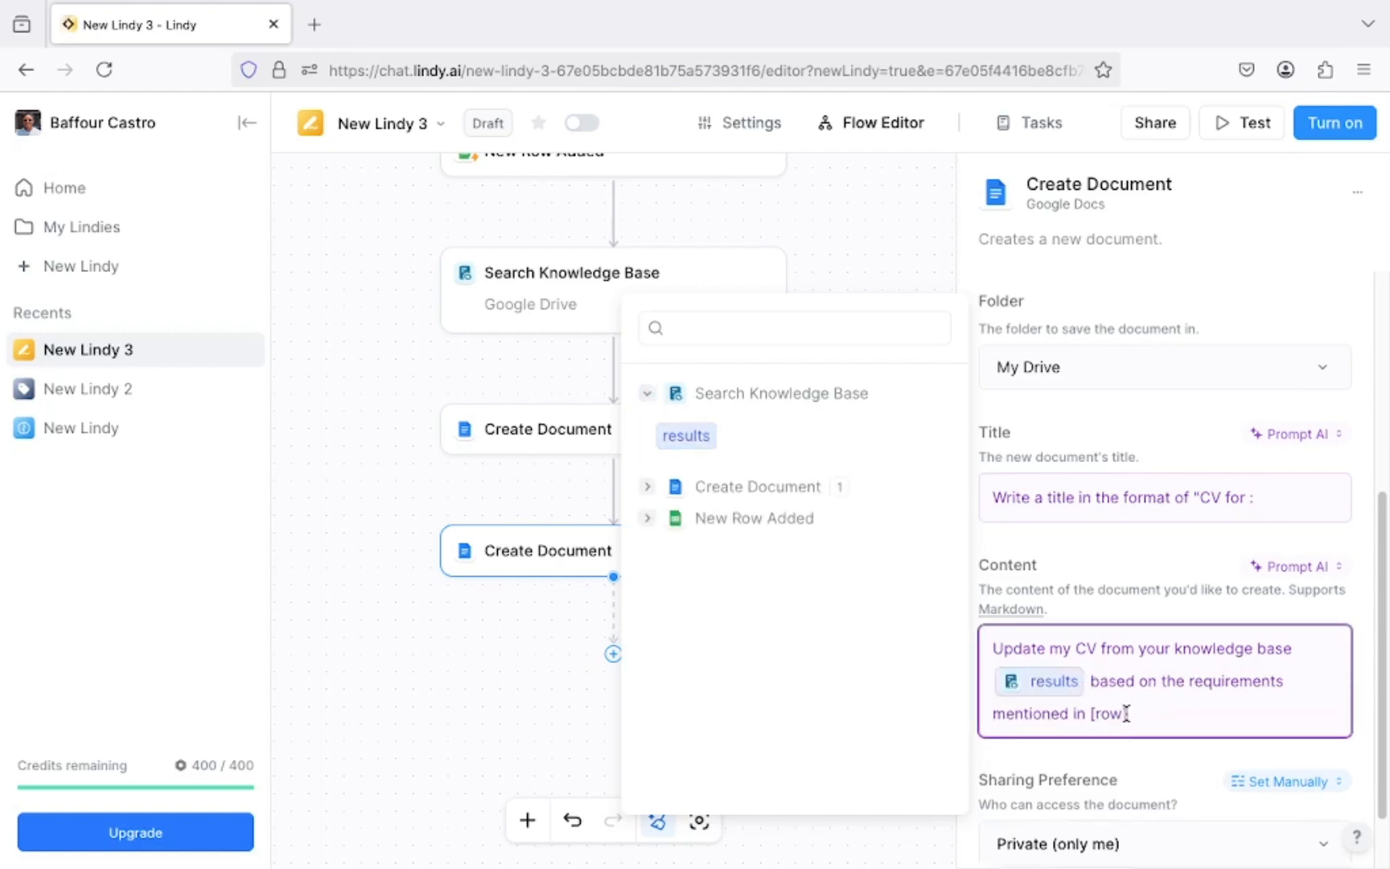
left_click_drag(1127, 713, 1092, 715)
left_click(647, 517)
left_click(705, 673)
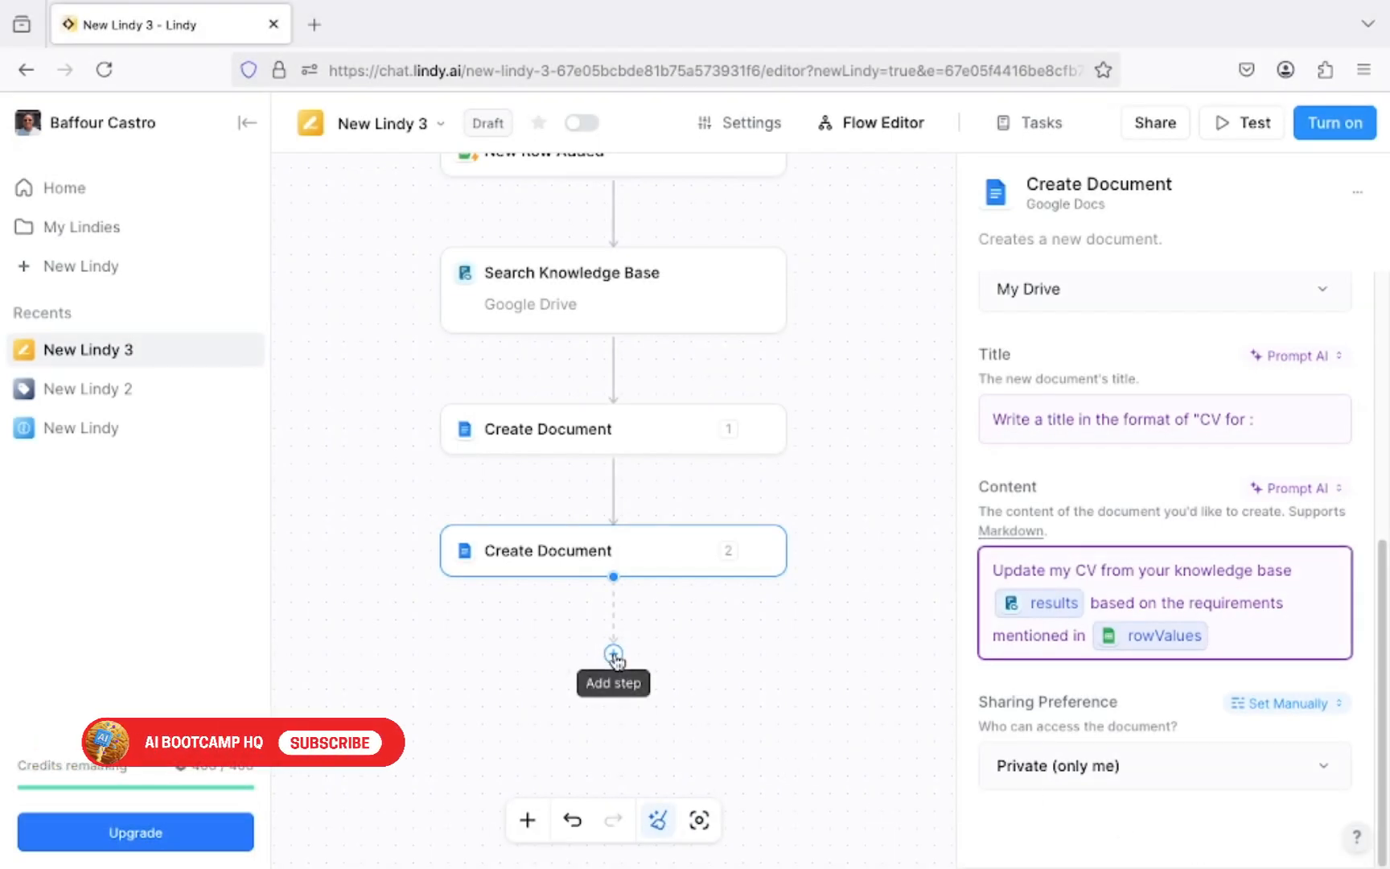
Add the non-premium Gmail Send Email action after the second Create Document step
left_click(613, 654)
left_click(590, 610)
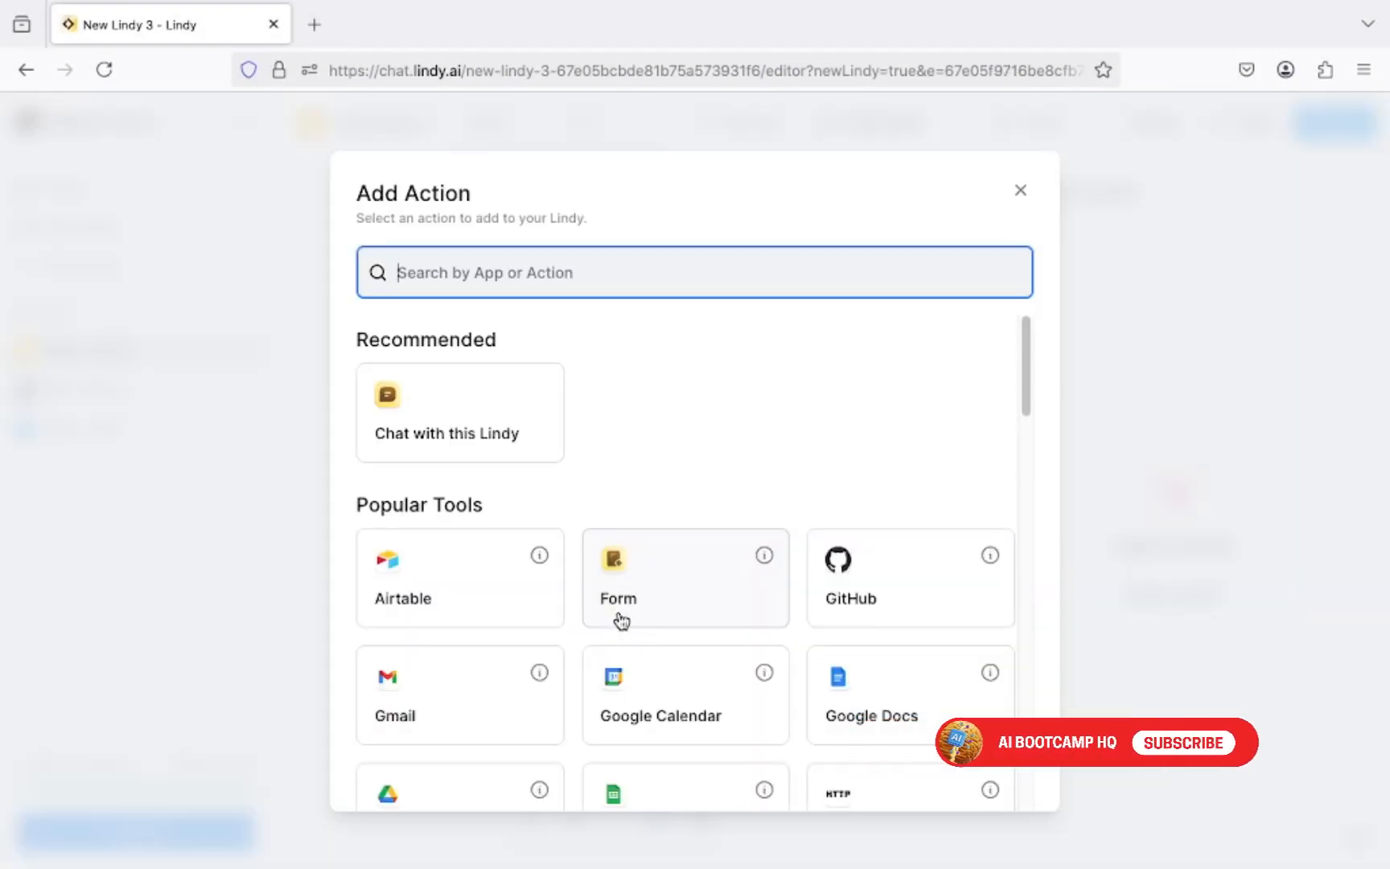
left_click(438, 690)
scroll(438, 695, "down", 10)
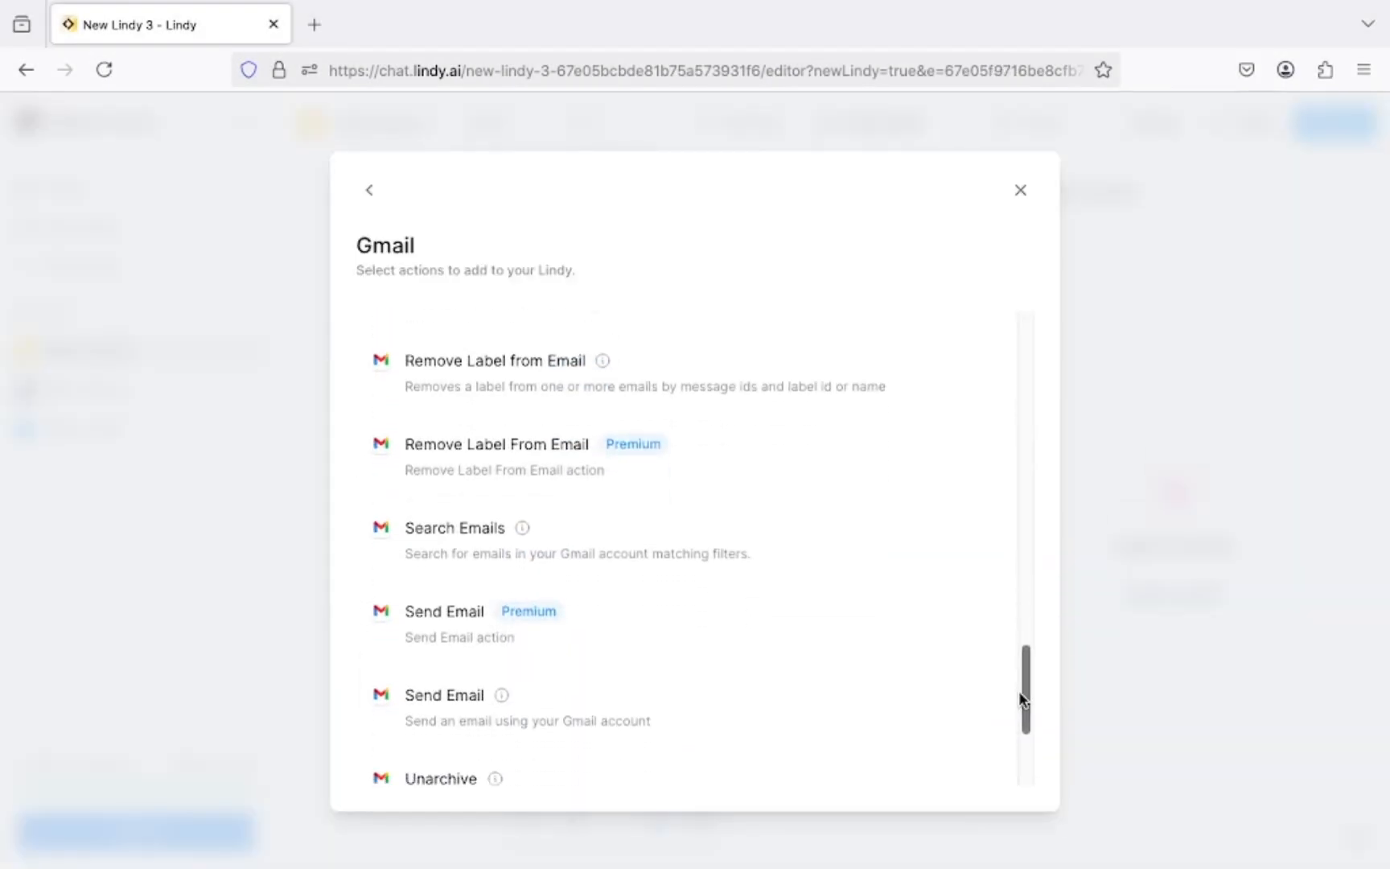
left_click(536, 708)
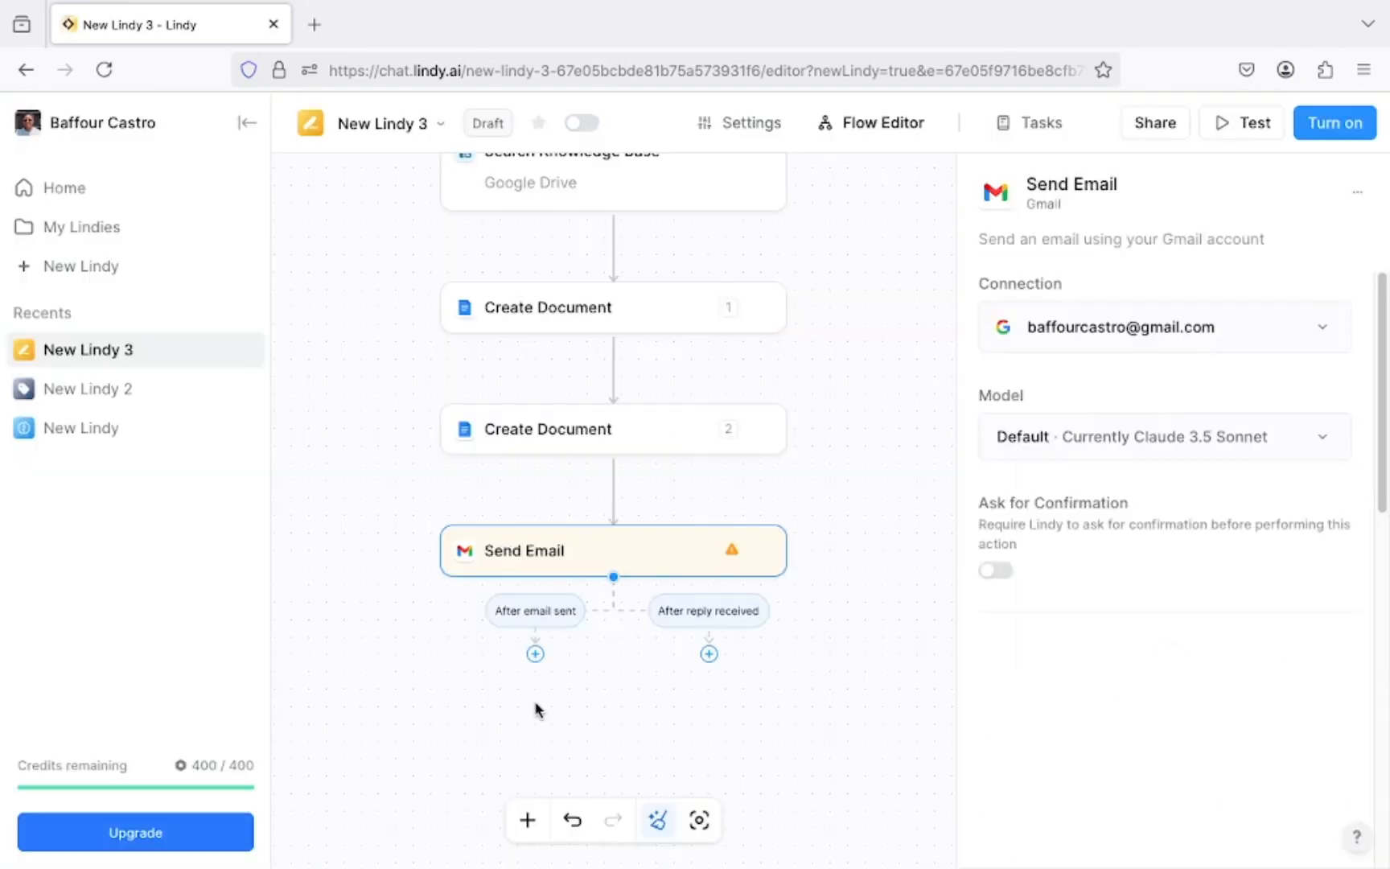
In Safari, advance the ALX lesson to Building Agents with Lindy Part Three and copy the prompt for the body of the email
left_click_drag(1380, 490, 1385, 836)
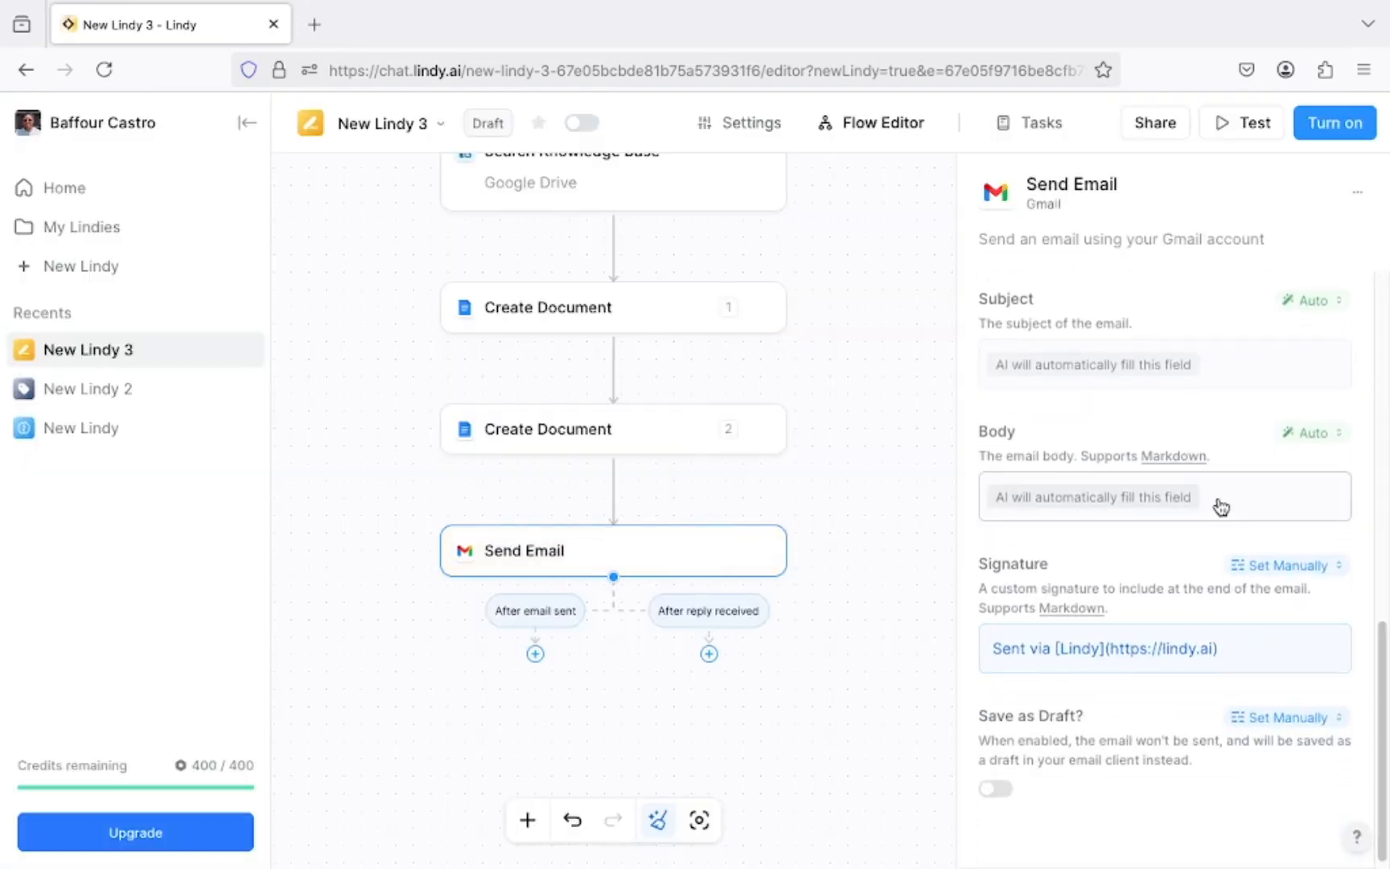
left_click(216, 837)
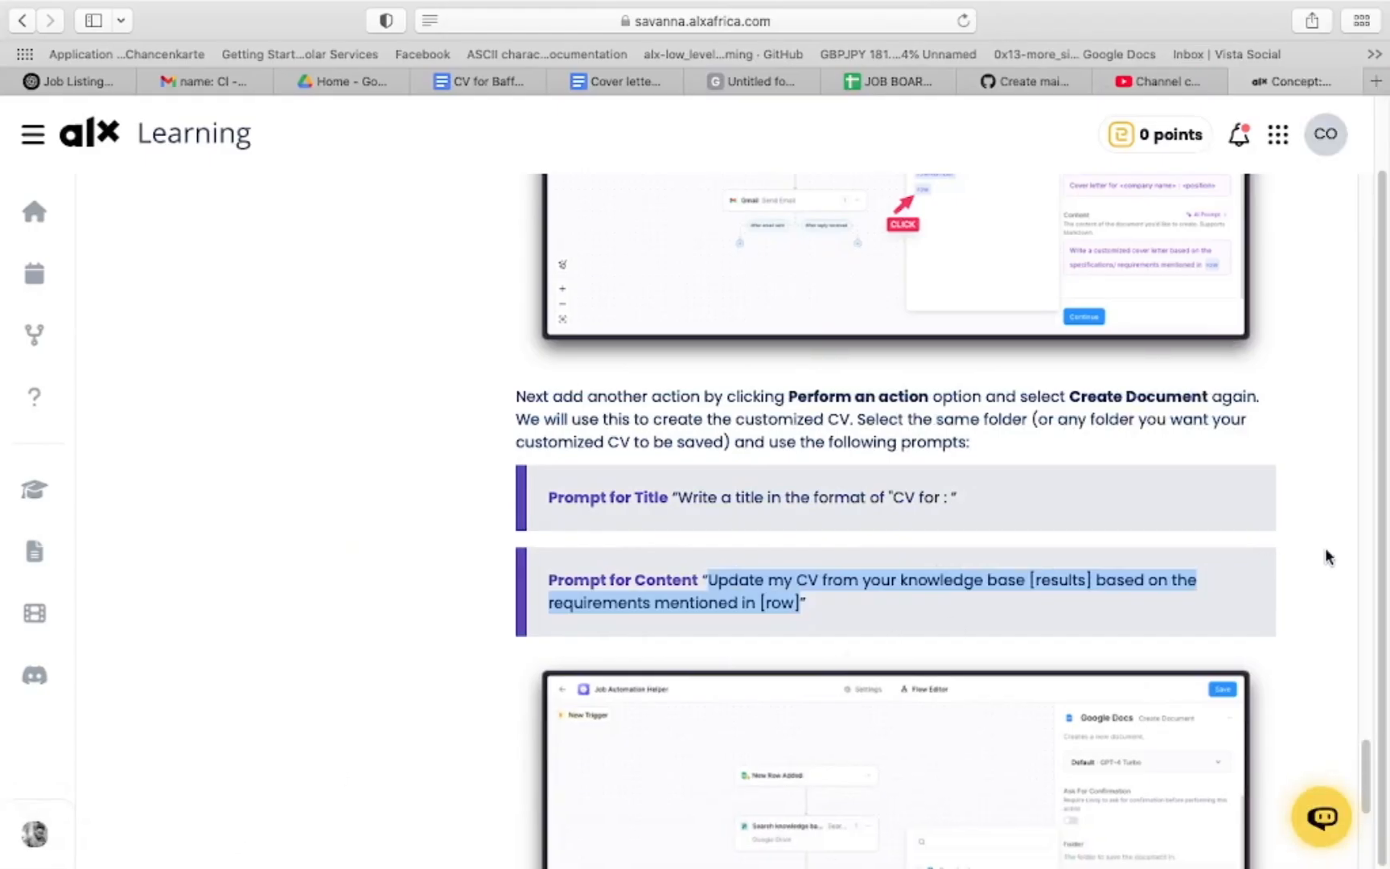
left_click_drag(1364, 778, 1363, 831)
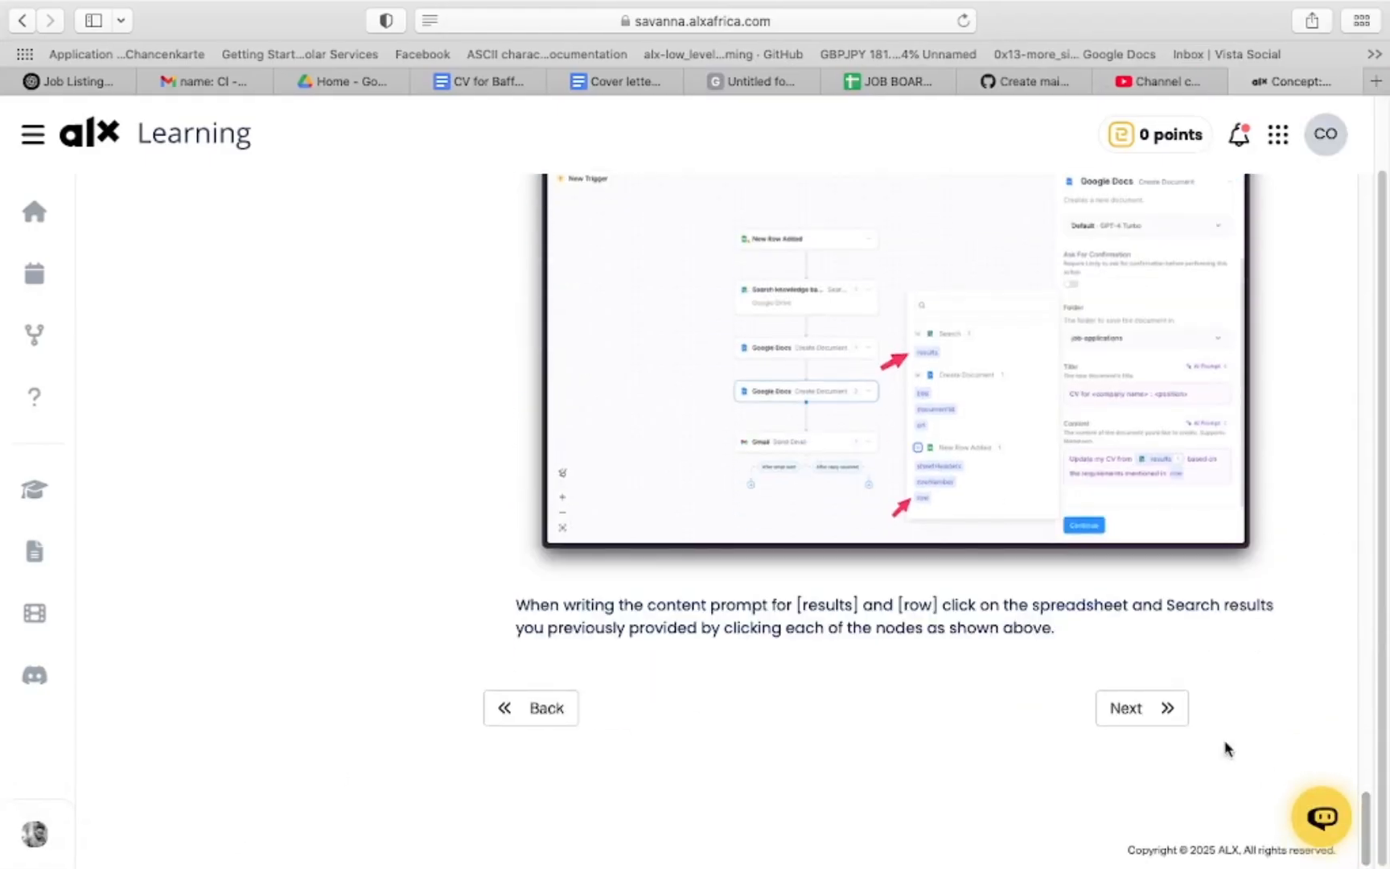
left_click(1151, 710)
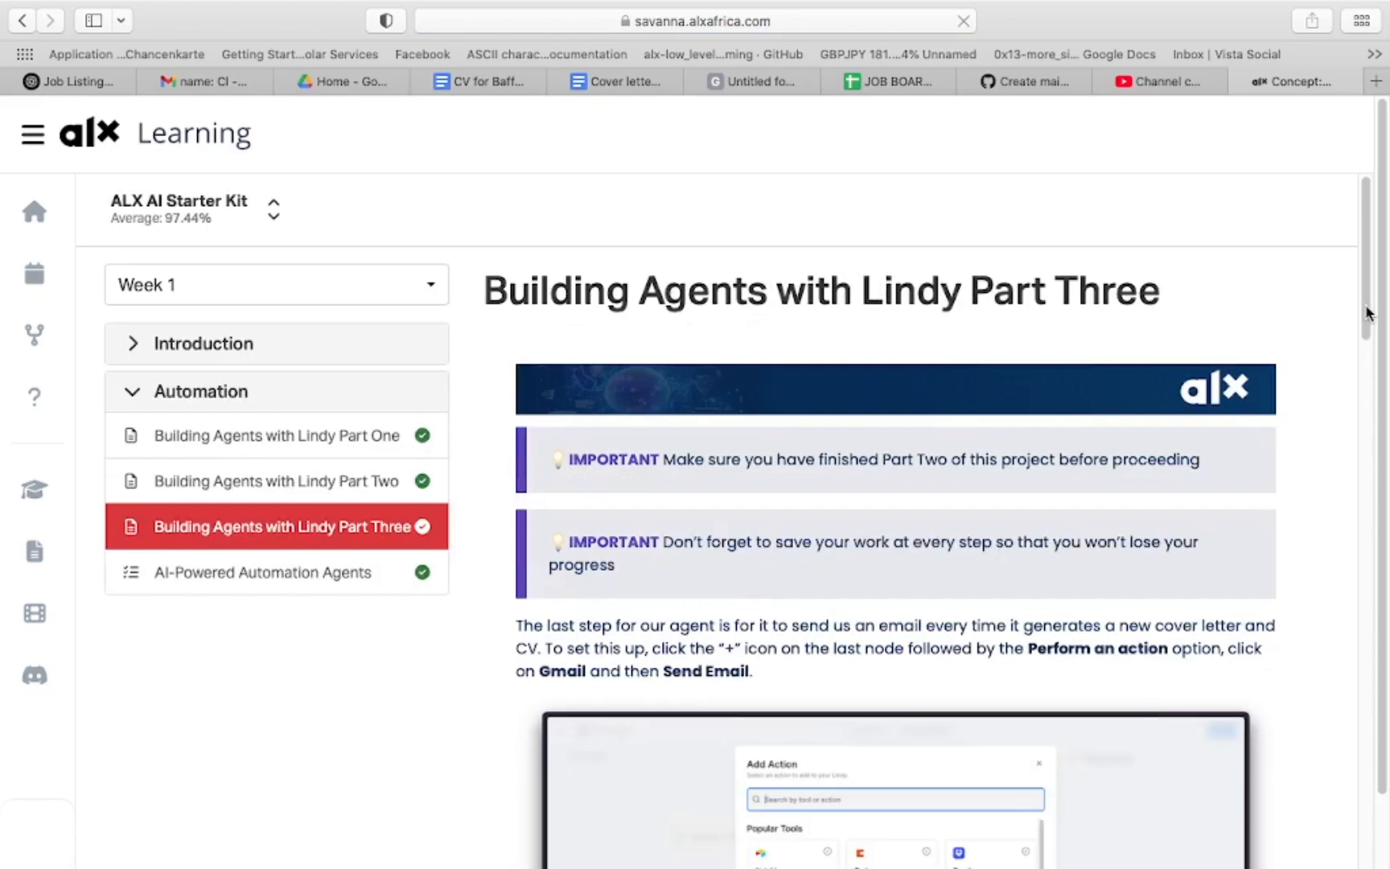
left_click_drag(1366, 312, 1348, 589)
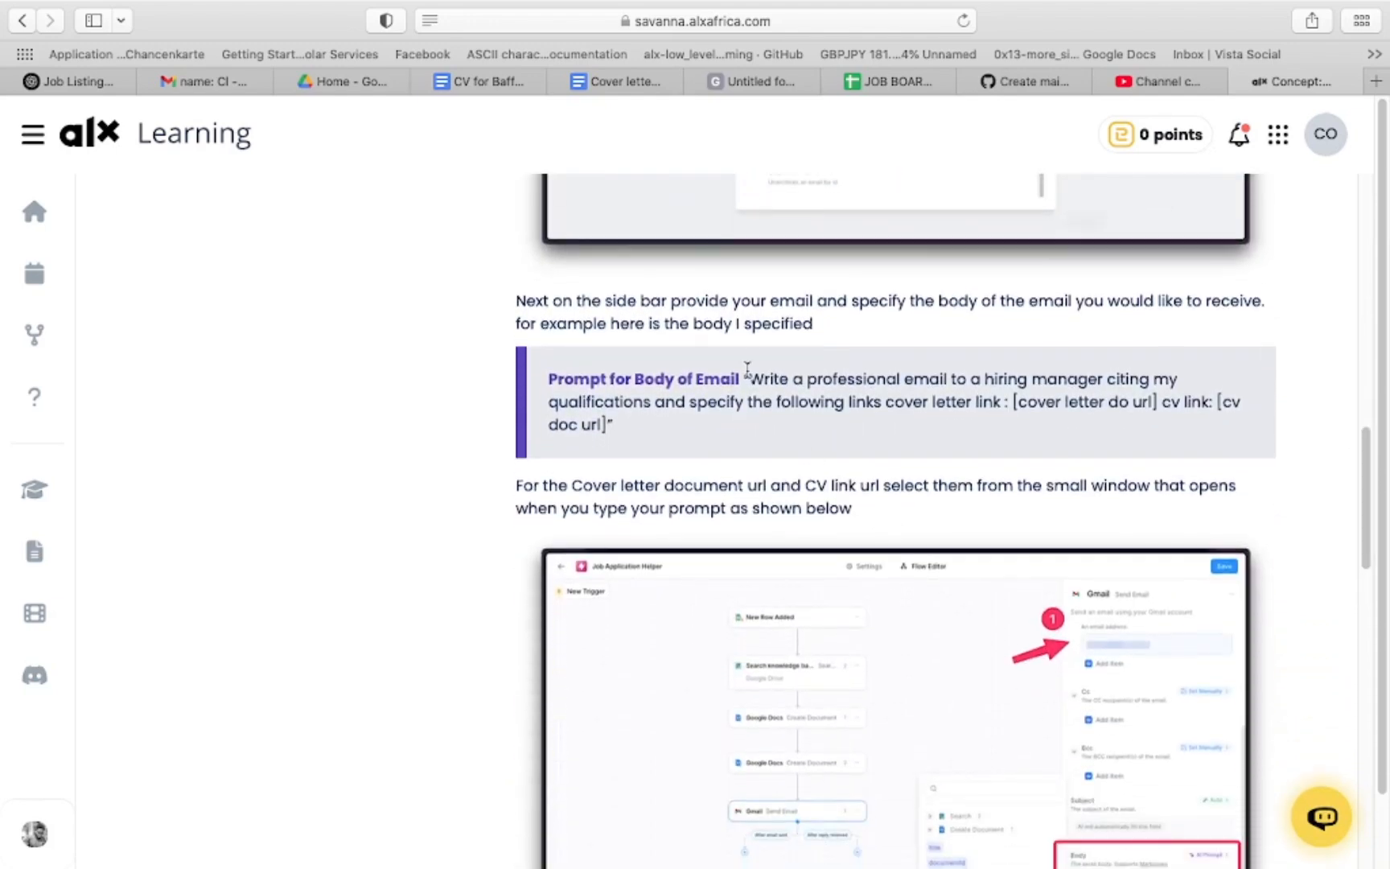
left_click_drag(754, 380, 679, 422)
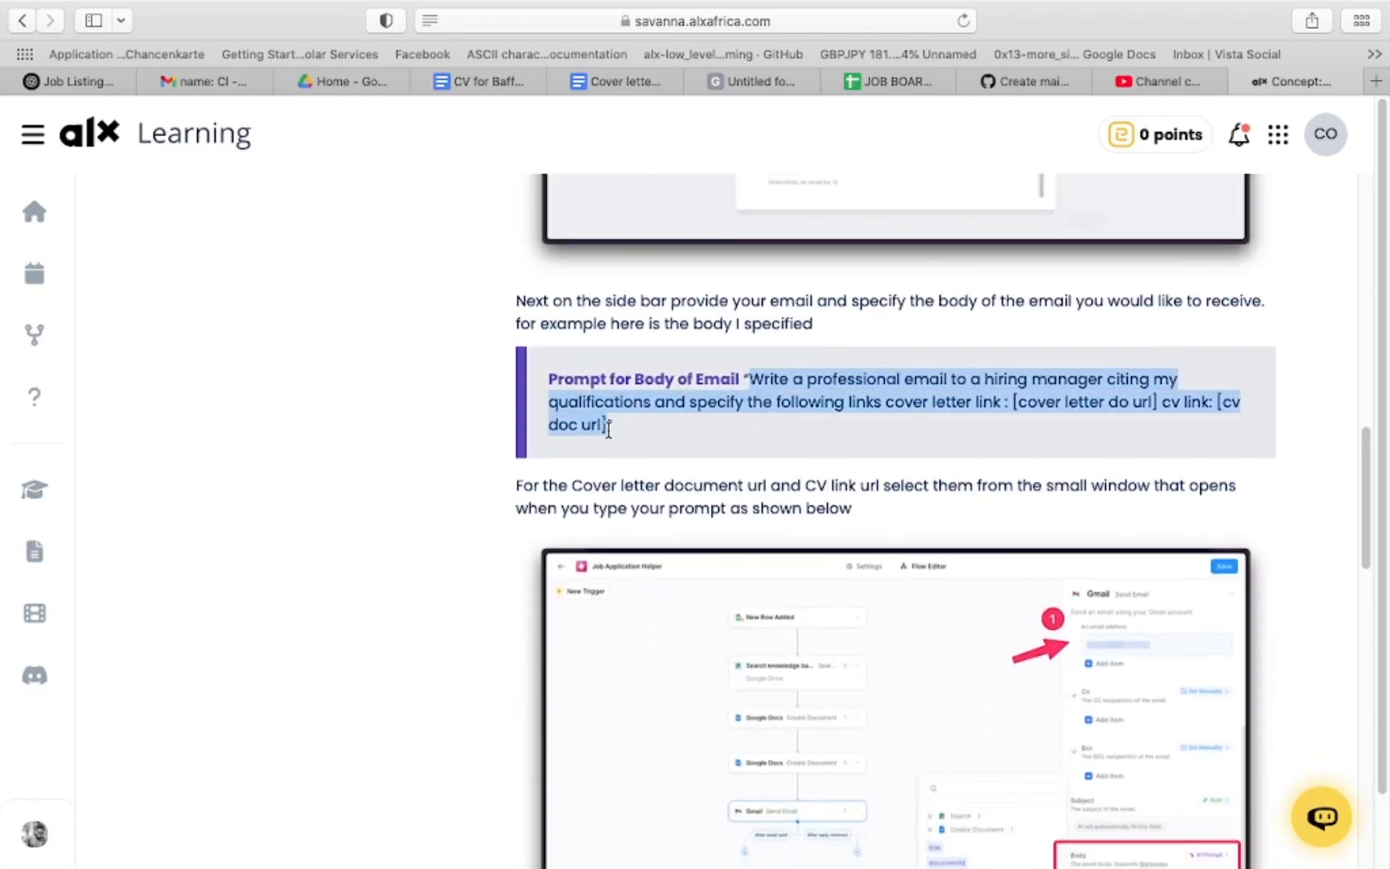
Back in Firefox, paste the copied hiring manager email text, with its cover letter and CV link placeholders, as the Send Email Body prompt
left_click(1251, 853)
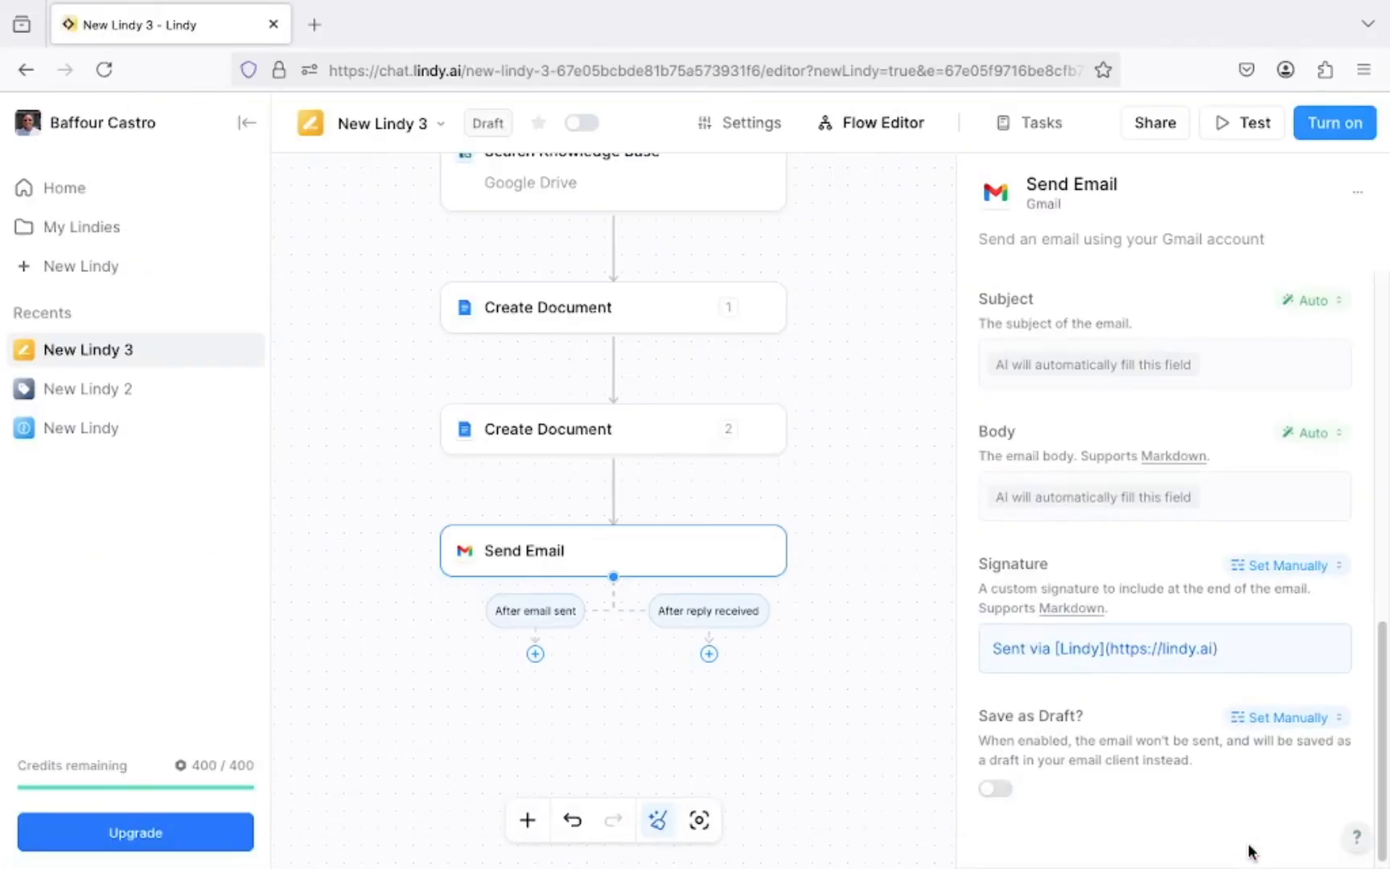
left_click(1214, 500)
left_click(1122, 493)
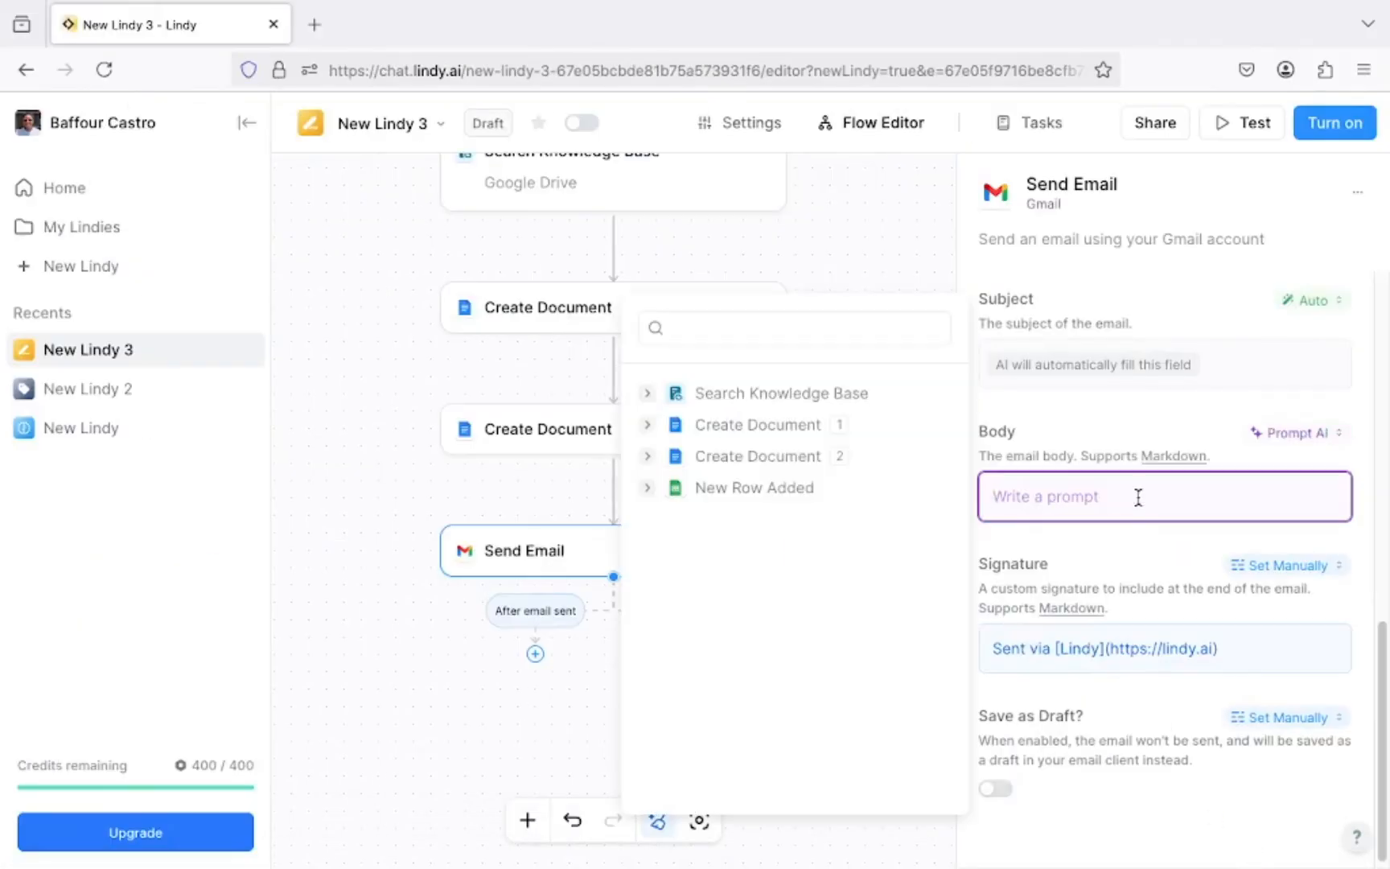
type("Write a professional email to a hiring manager citing my qualifications and specify the following links cover letter link : [cover letter doc url] cv link: [cv doc url]")
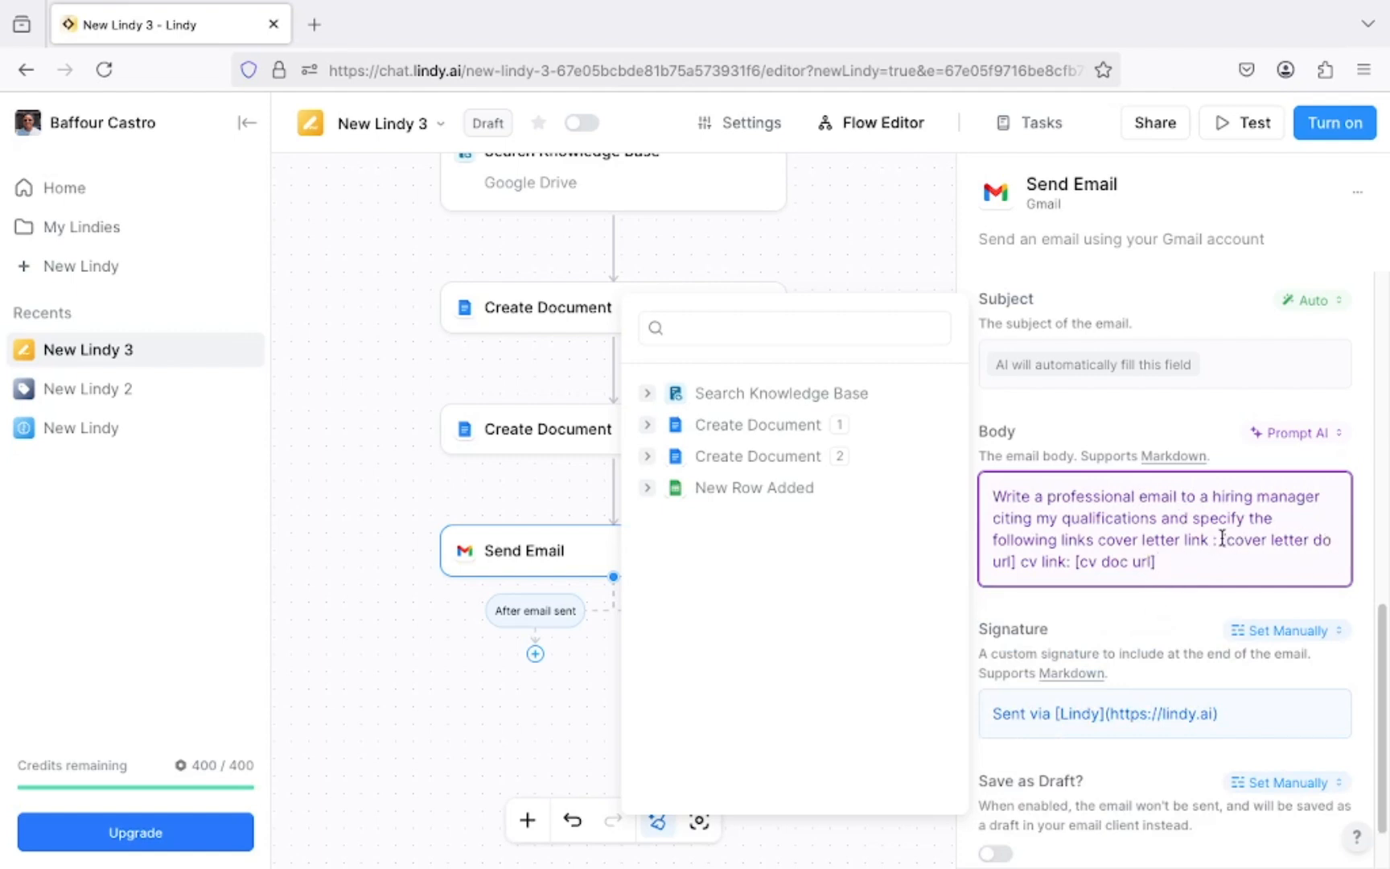
Replace [cover letter do url] with Create Document 1's url variable and [cv doc url] with Create Document 2's url in the Body prompt
left_click_drag(1224, 539, 1017, 562)
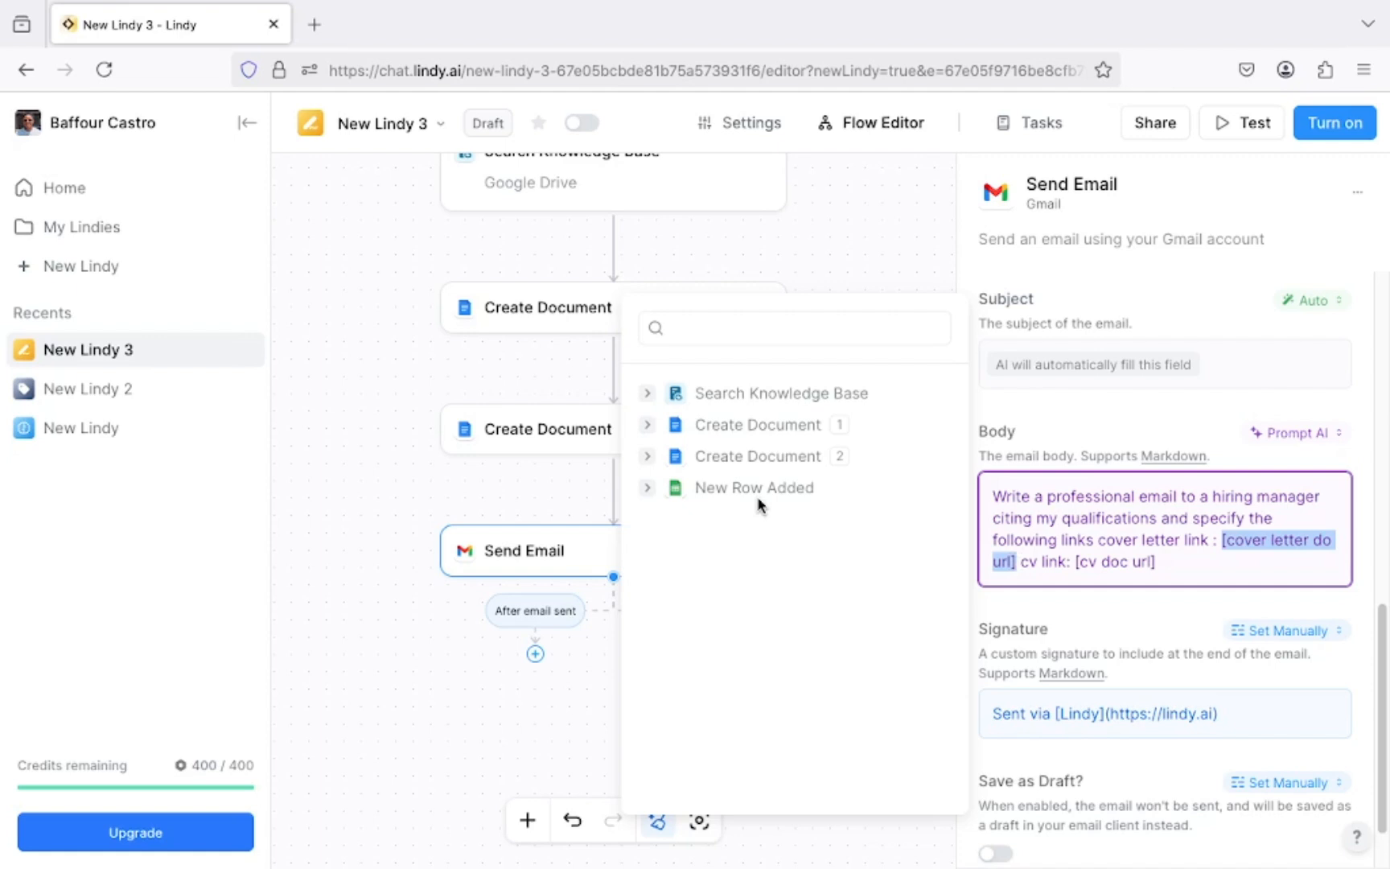
left_click(648, 426)
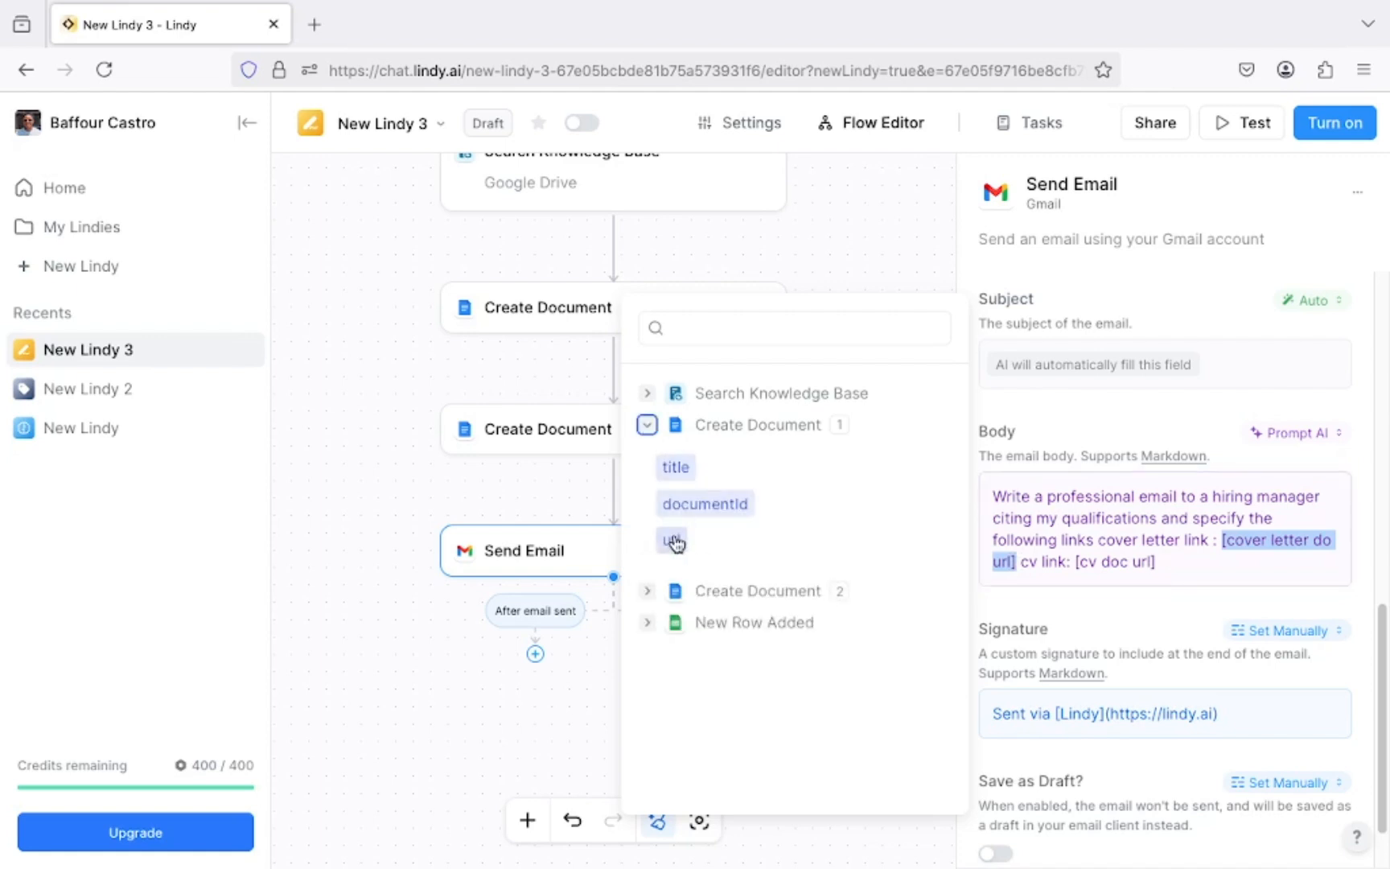
left_click(671, 540)
left_click_drag(1109, 591, 1024, 593)
left_click(649, 591)
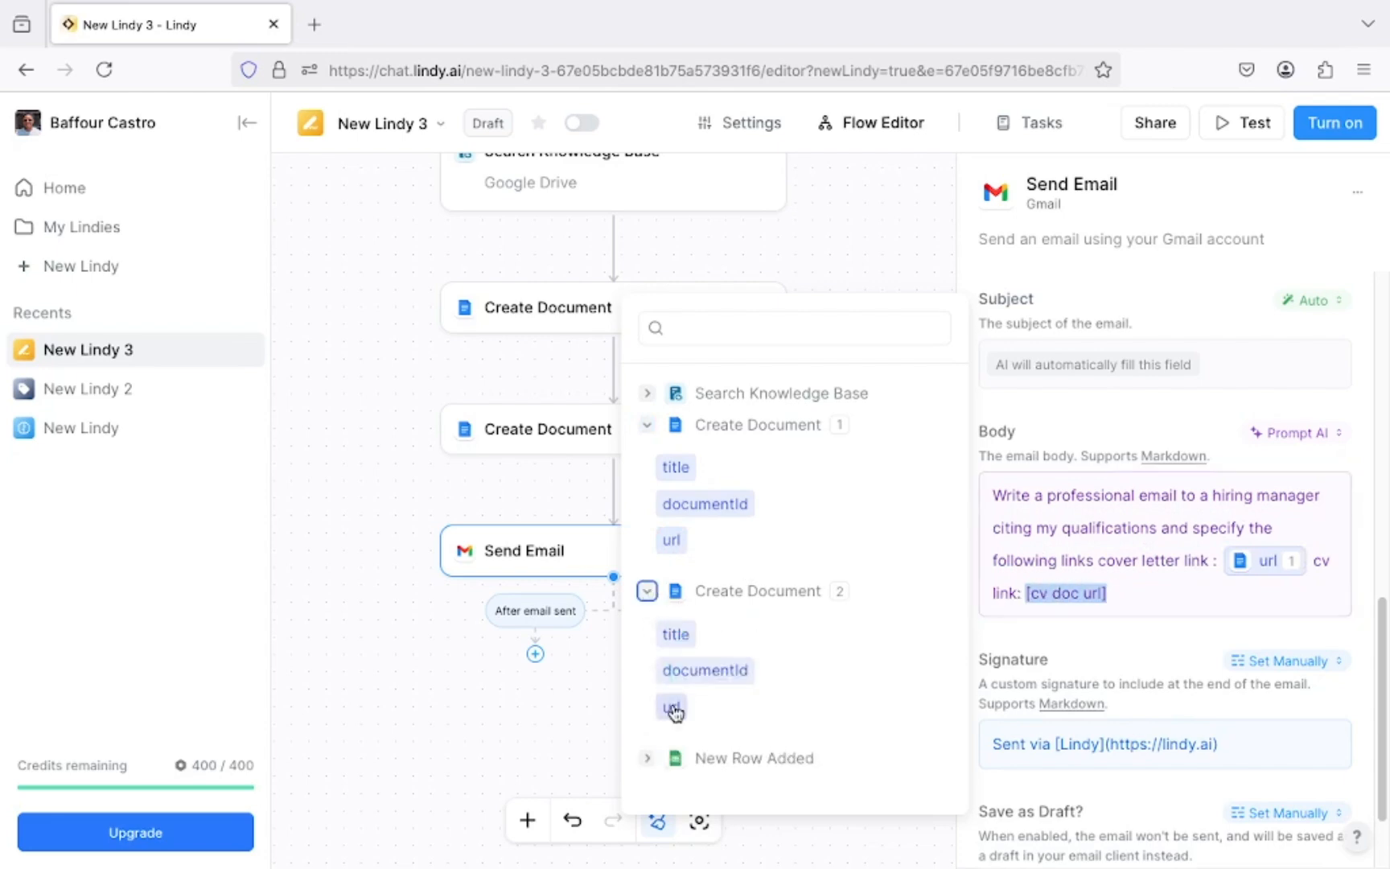
left_click(672, 707)
left_click_drag(1384, 678, 1376, 768)
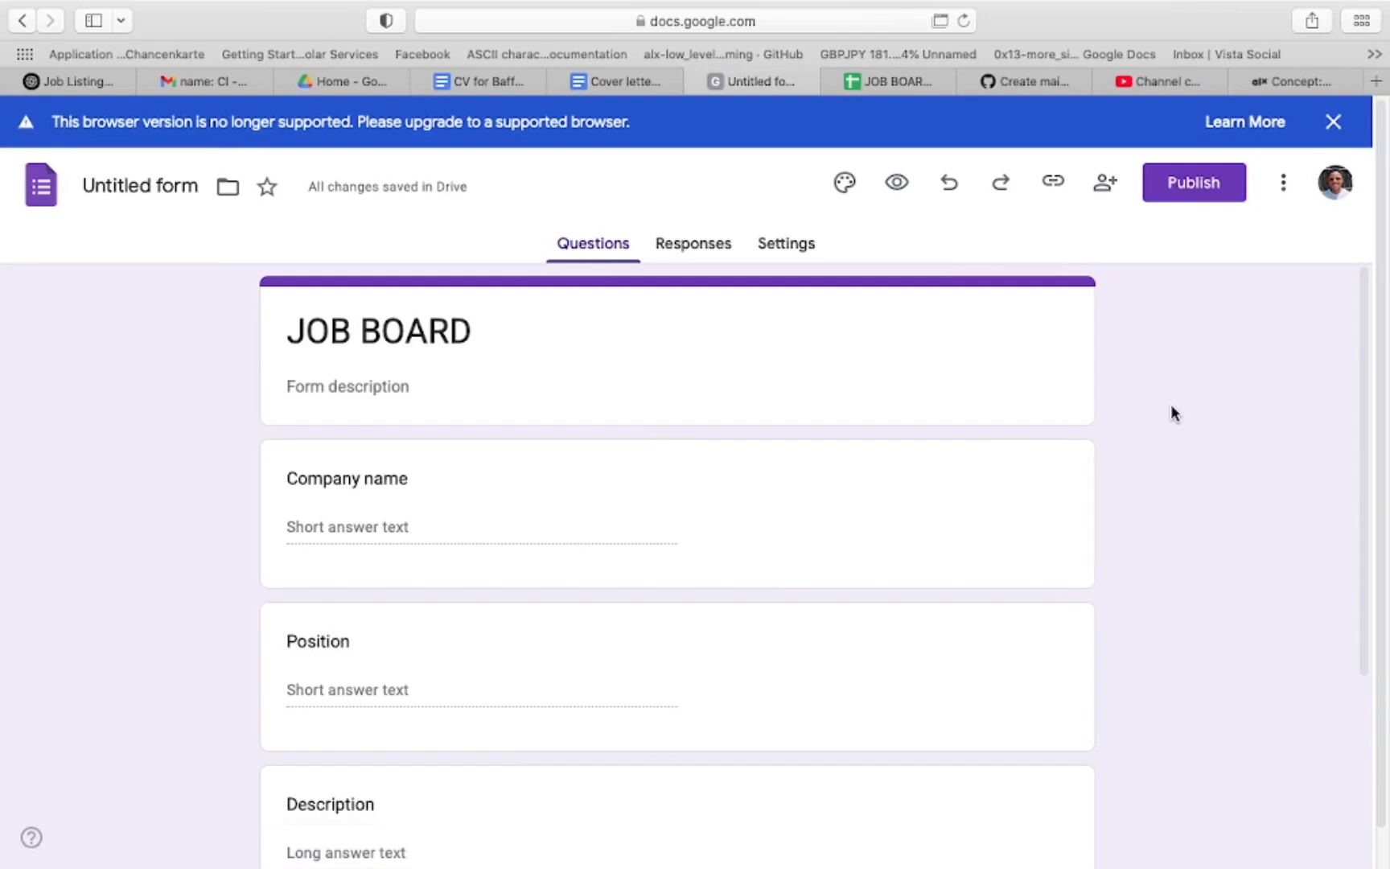
In Safari, publish the JOB BOARD Google Form to anyone with the link and copy its shortened responder link
left_click(1194, 191)
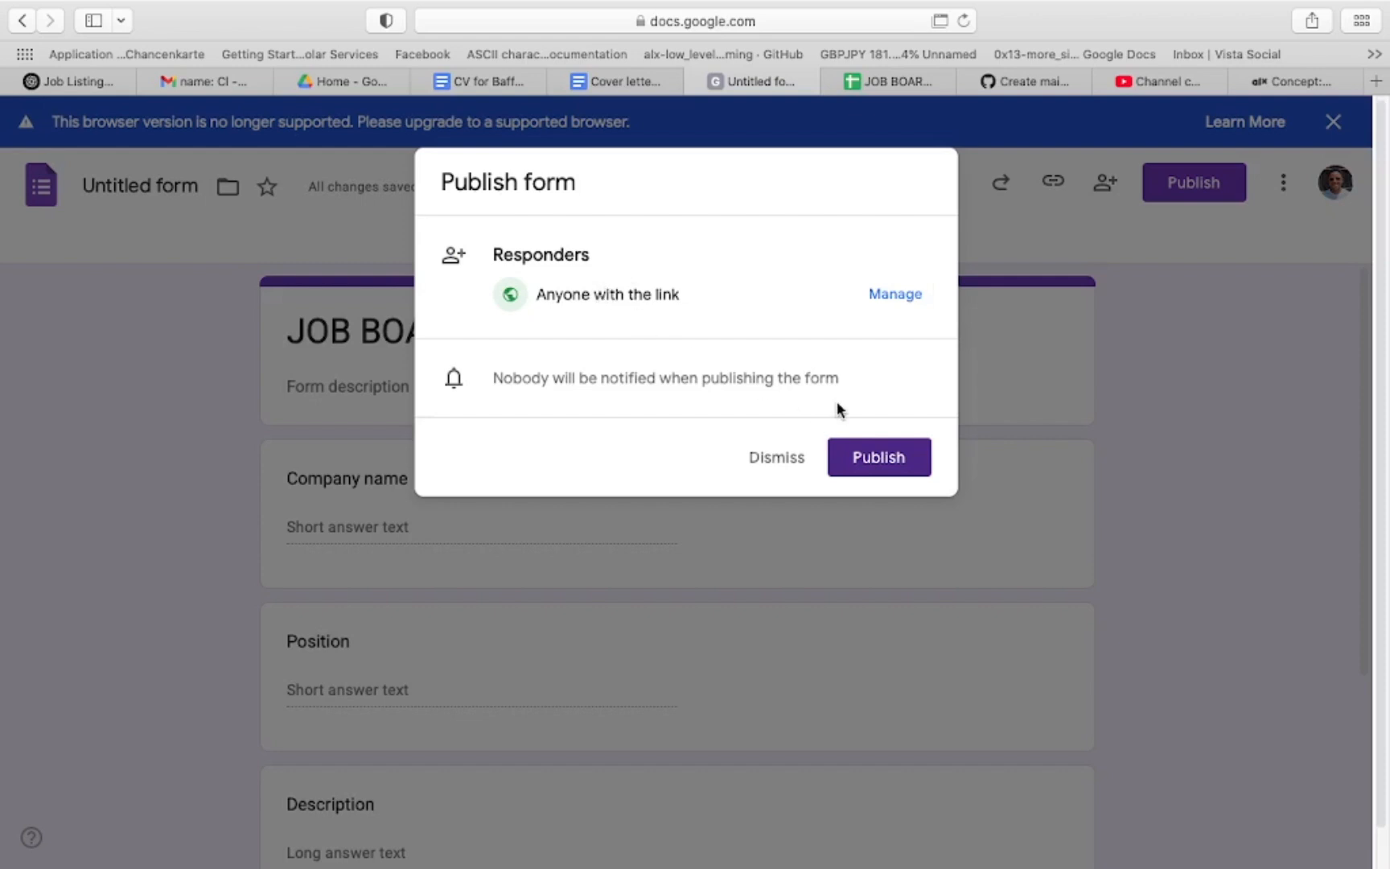
left_click(880, 465)
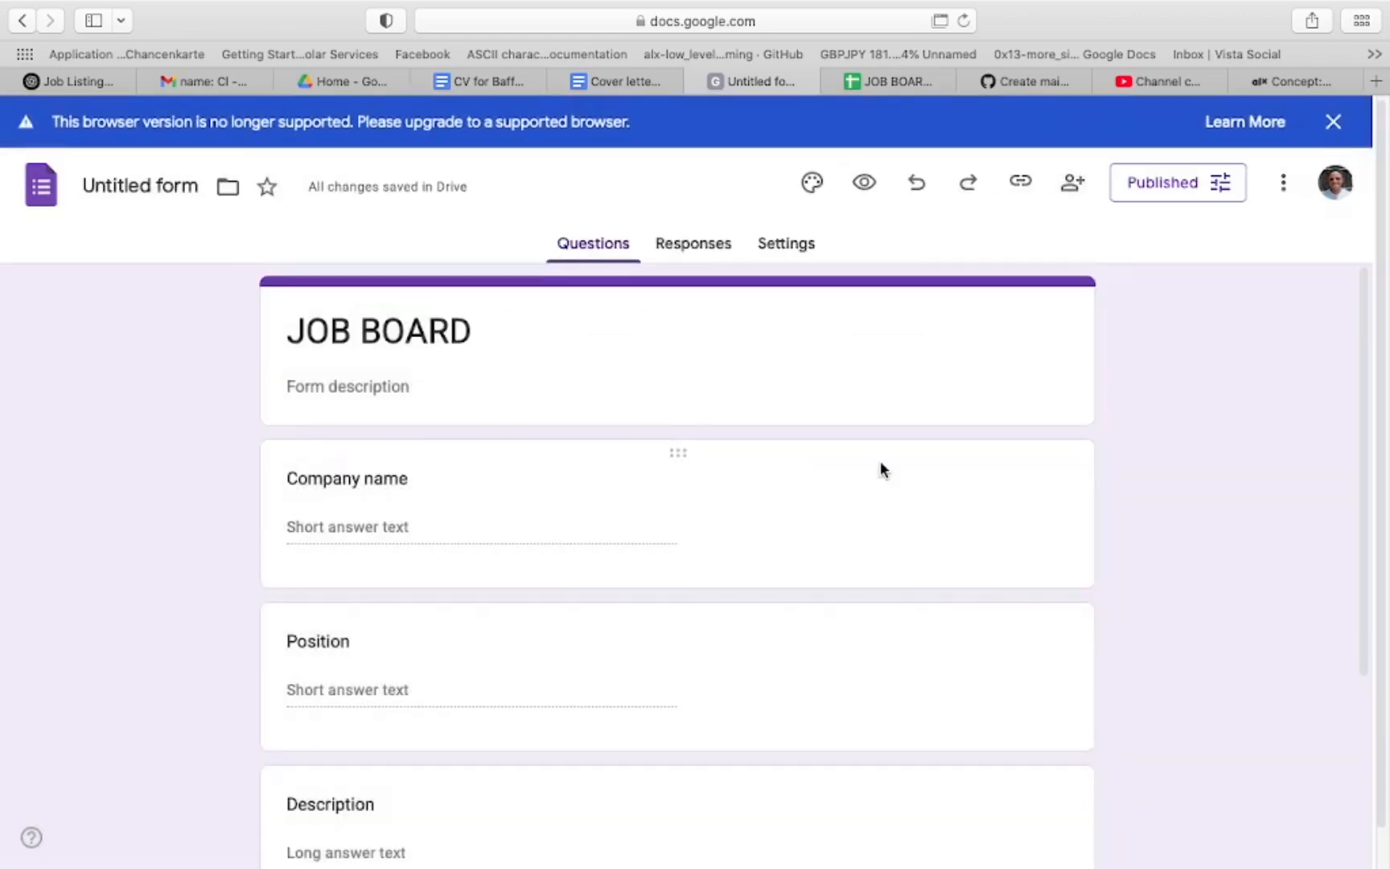
left_click(1191, 190)
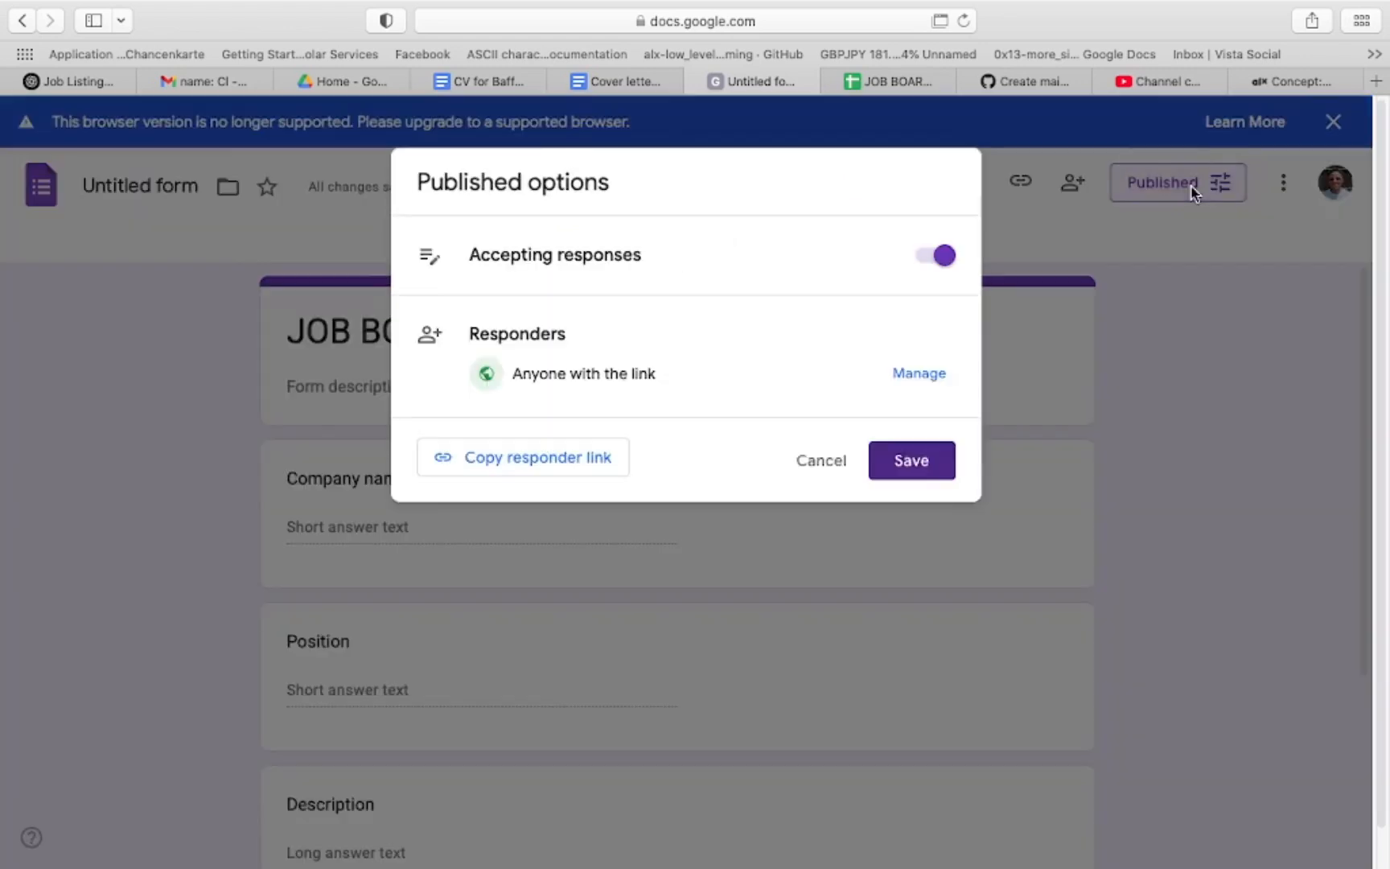
left_click(537, 460)
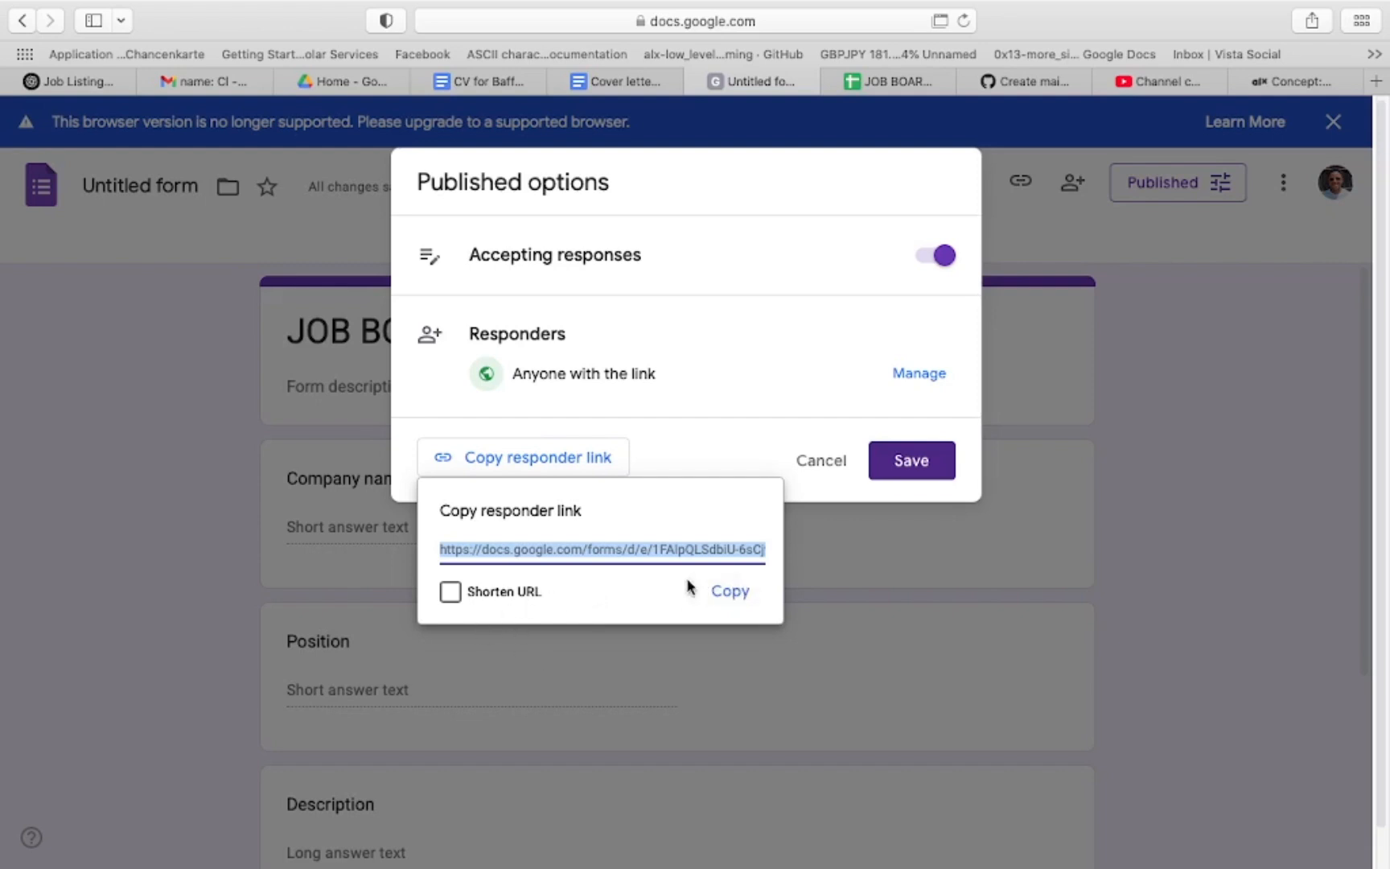
left_click(450, 591)
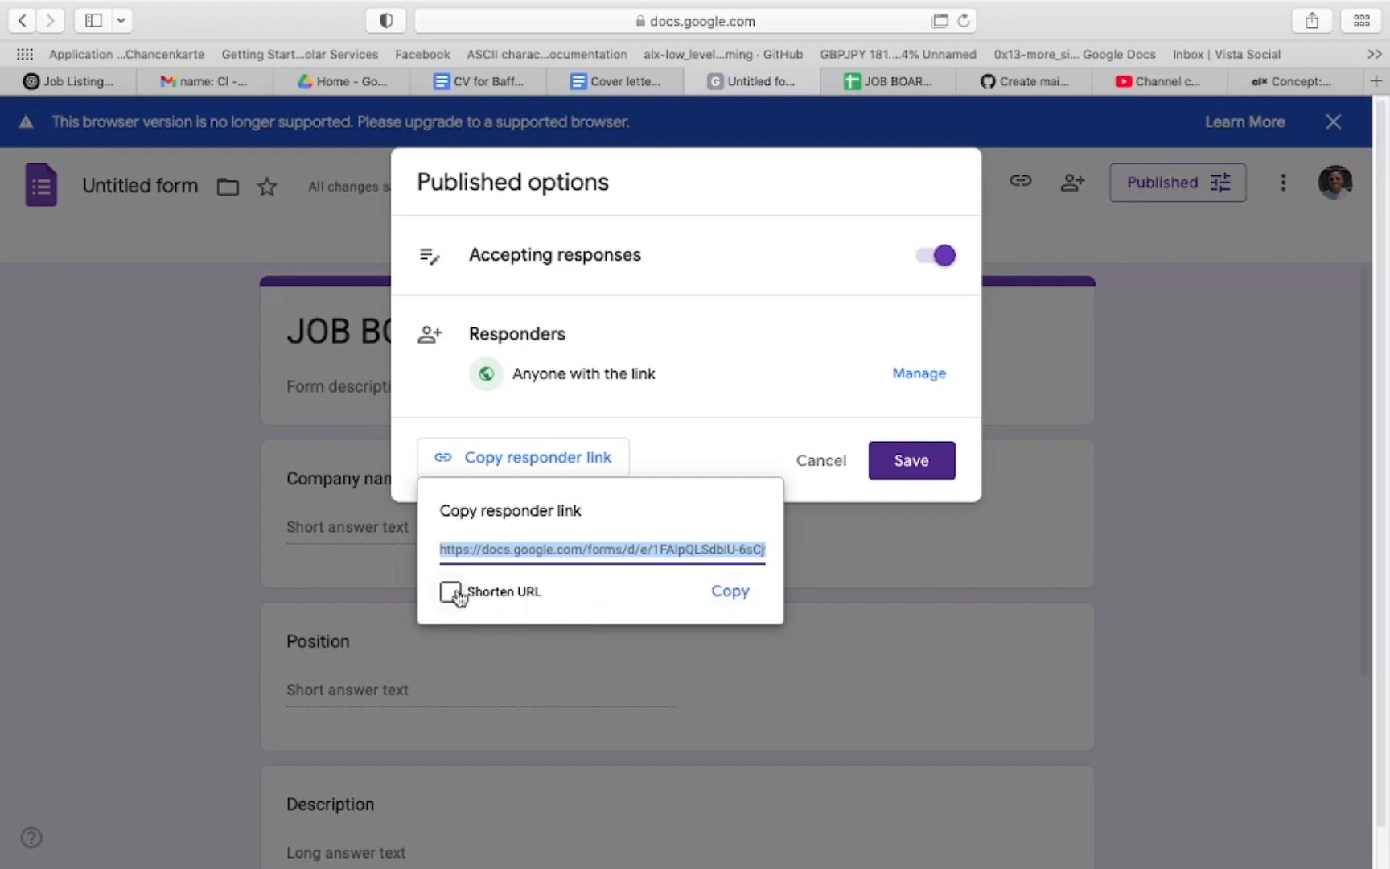
left_click(732, 593)
left_click(911, 462)
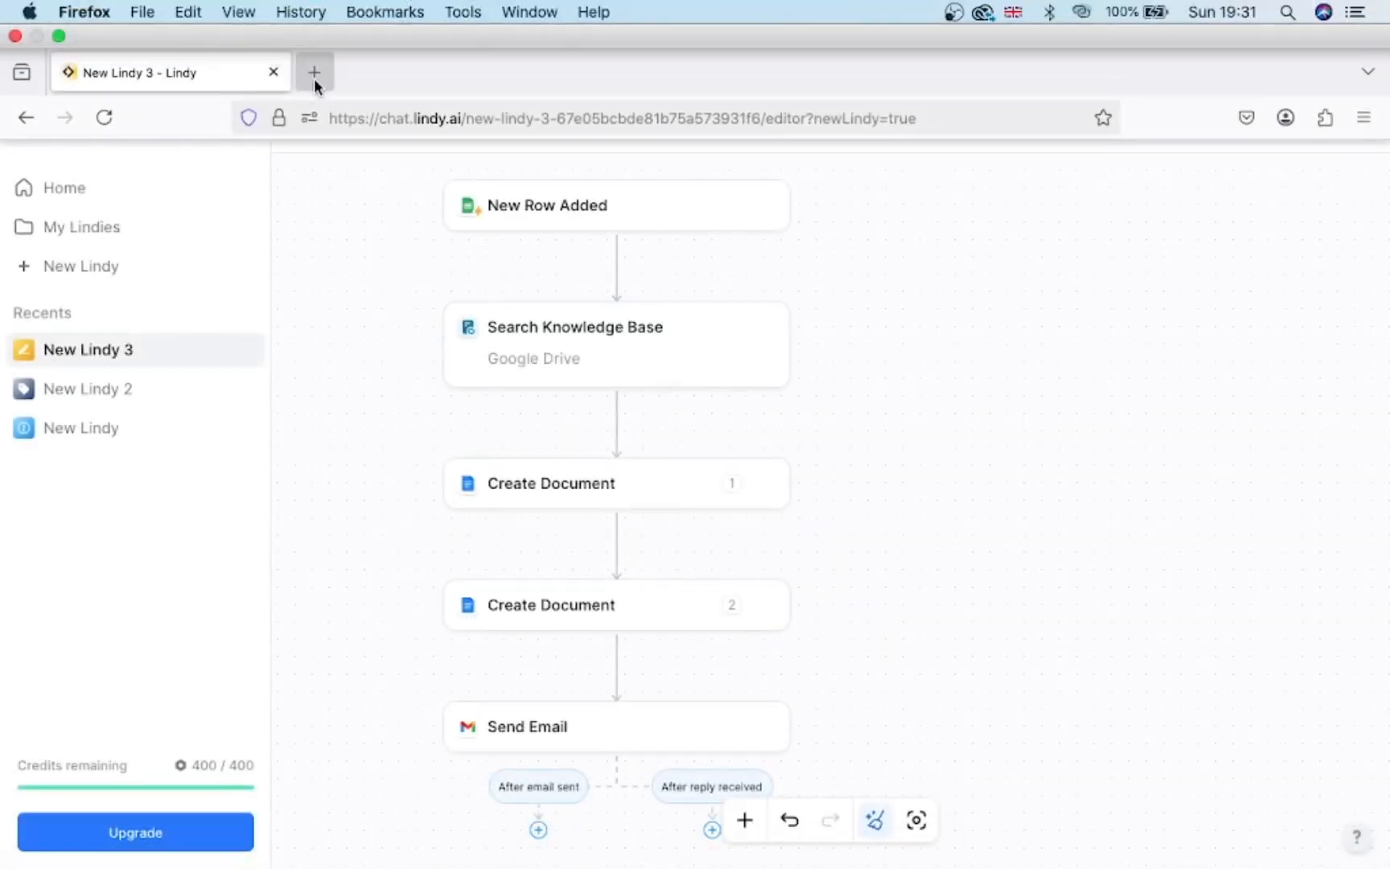
Open the copied JOB BOARD form link in a new Firefox tab and dismiss the autosave notice
left_click(314, 74)
key("super+v")
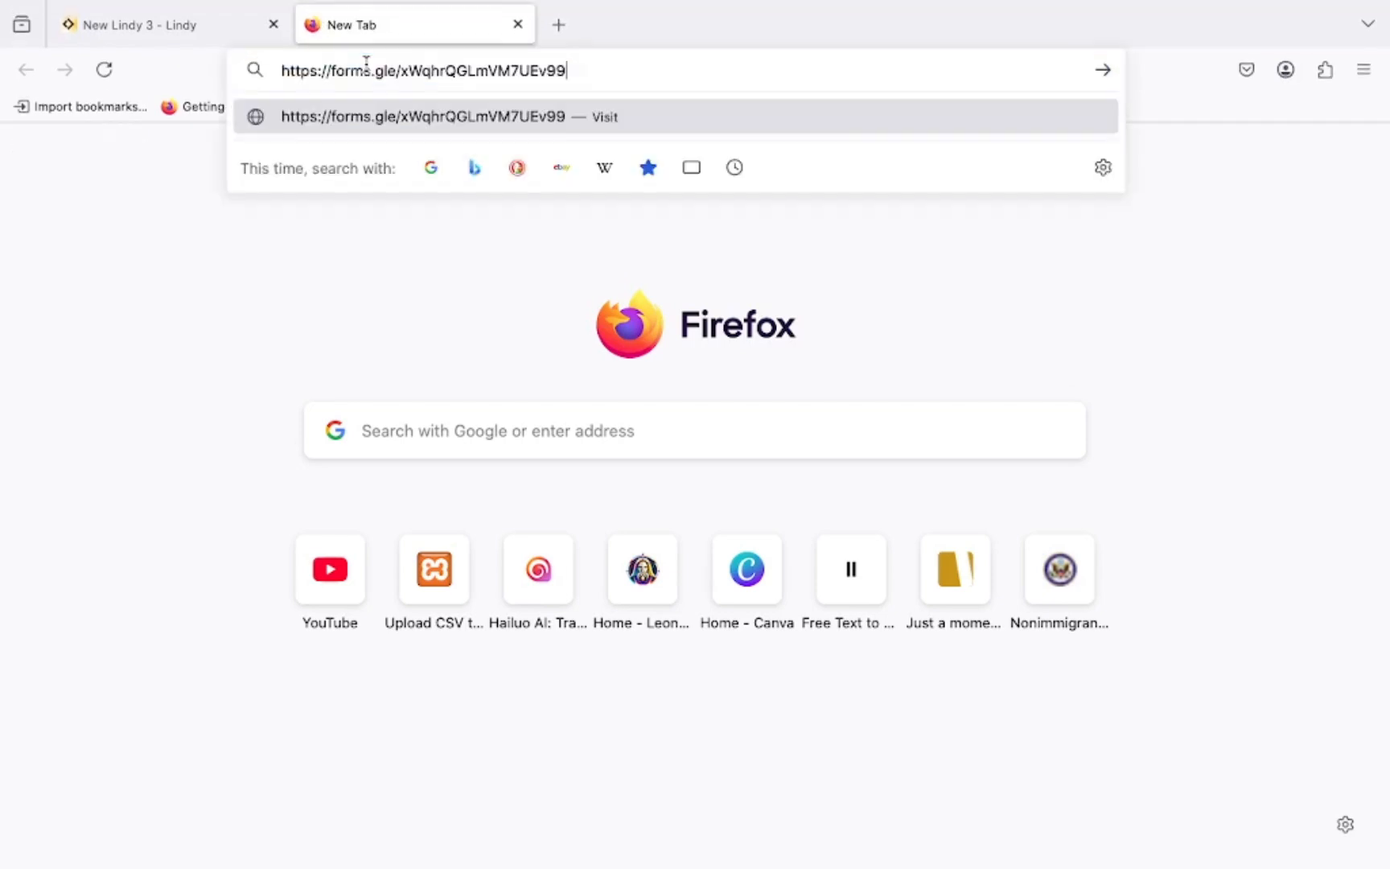
key("Return")
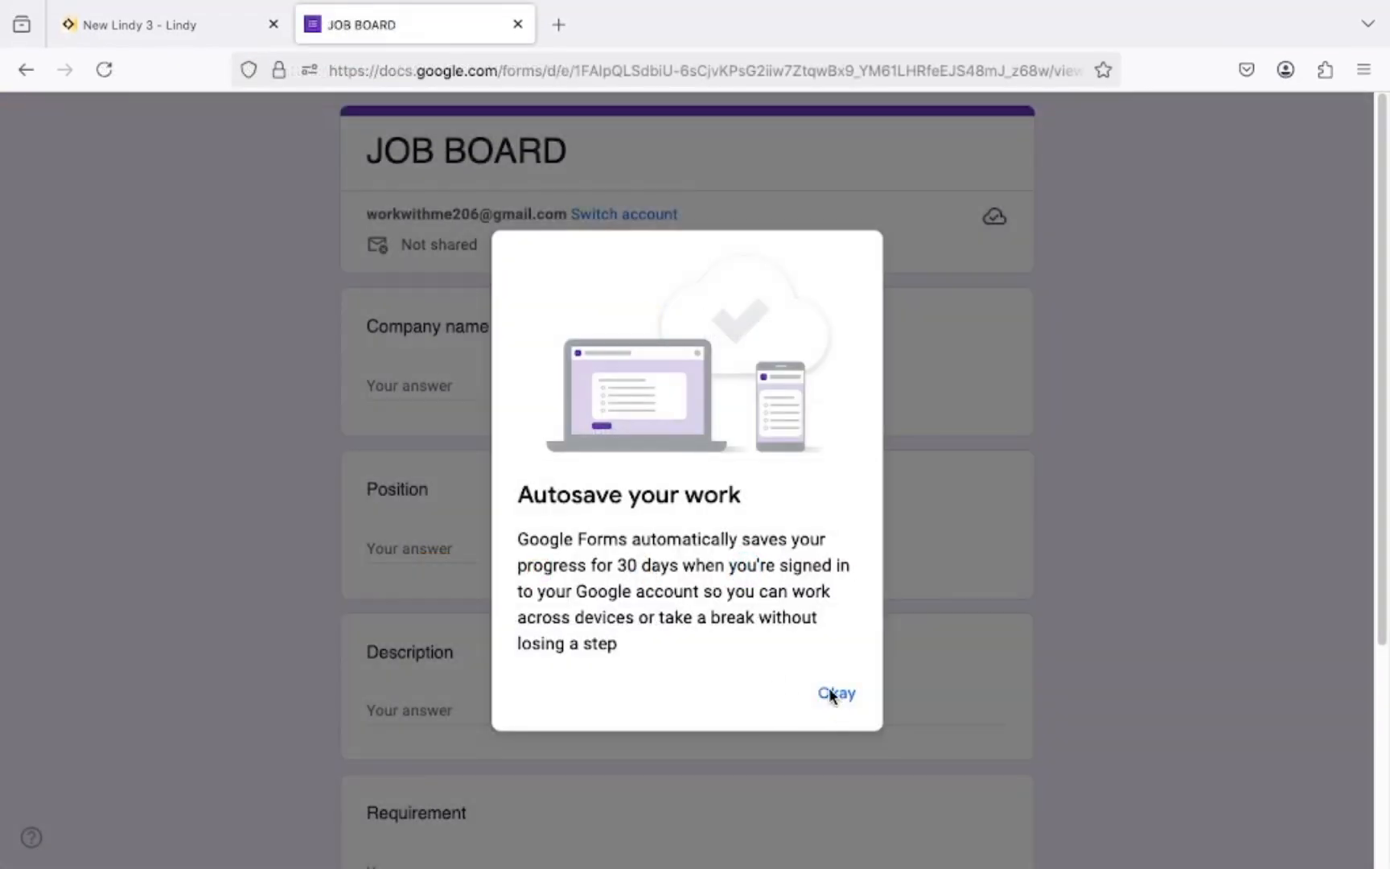
left_click(833, 693)
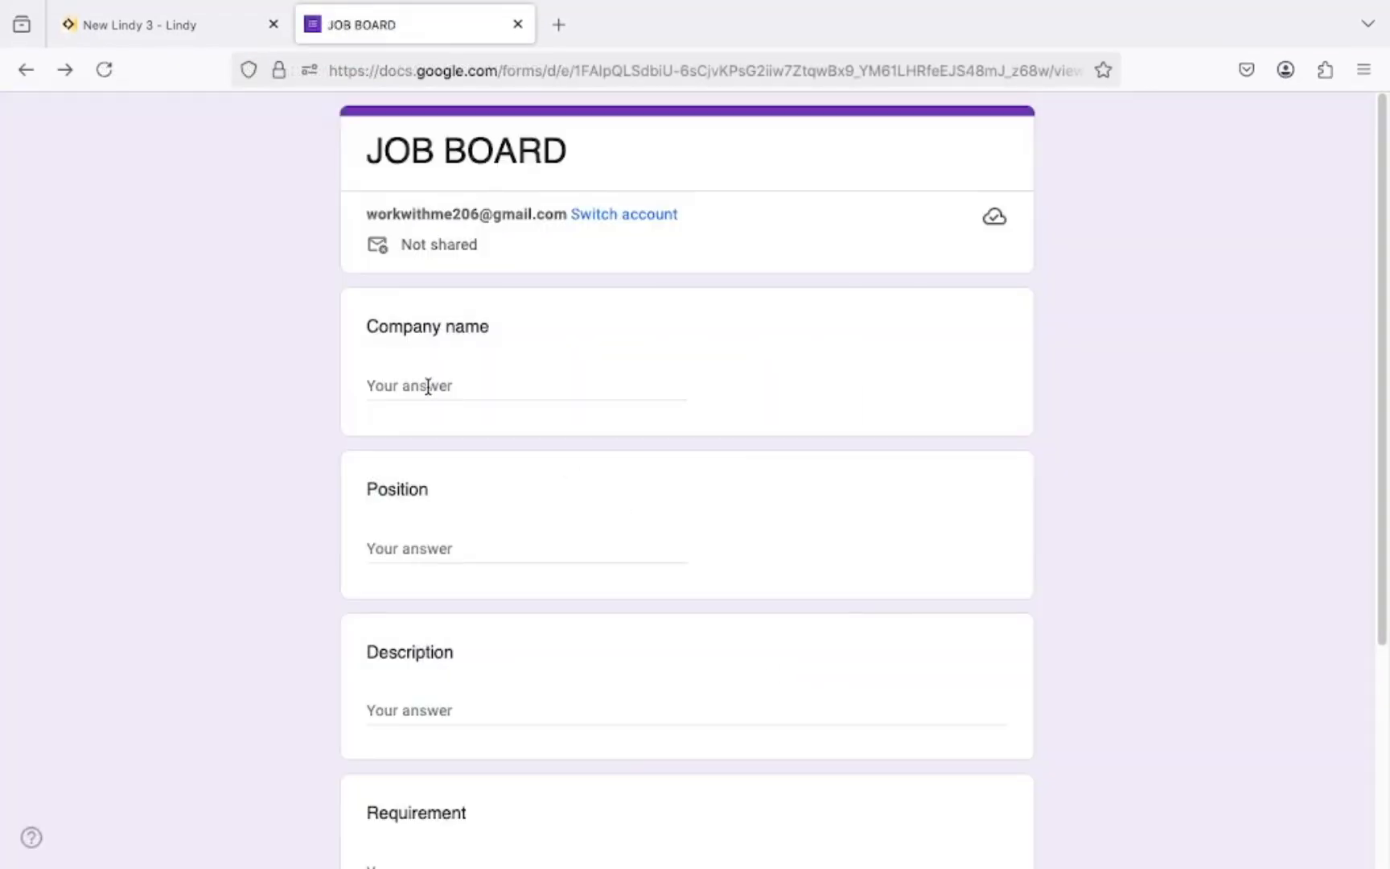
Copy the company name from the ChatGPT sample job listing in Safari and fill the form's Company name with "Afritech Solutions Ltd."
left_click(419, 384)
left_click(211, 839)
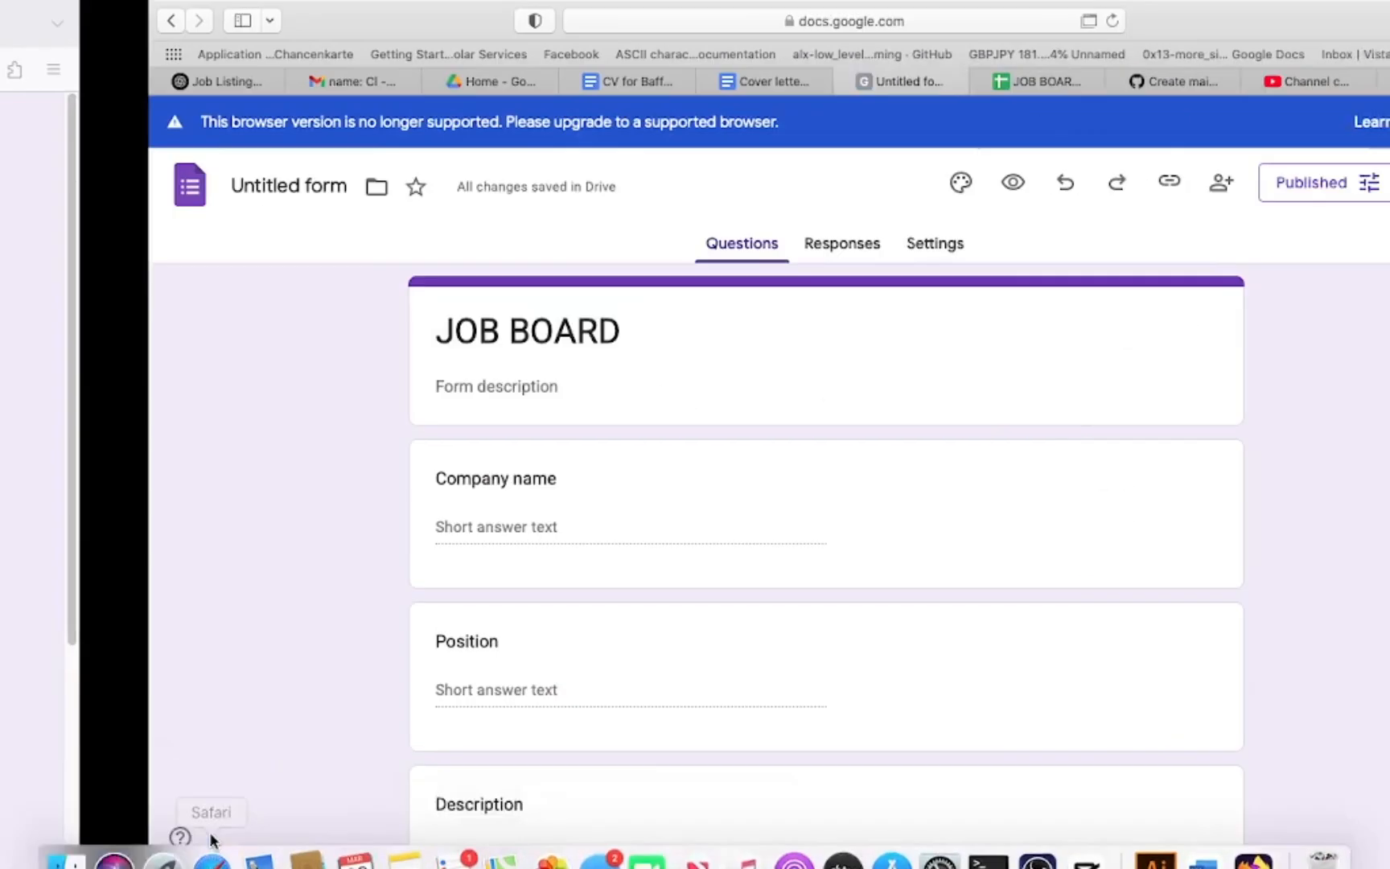
left_click(66, 83)
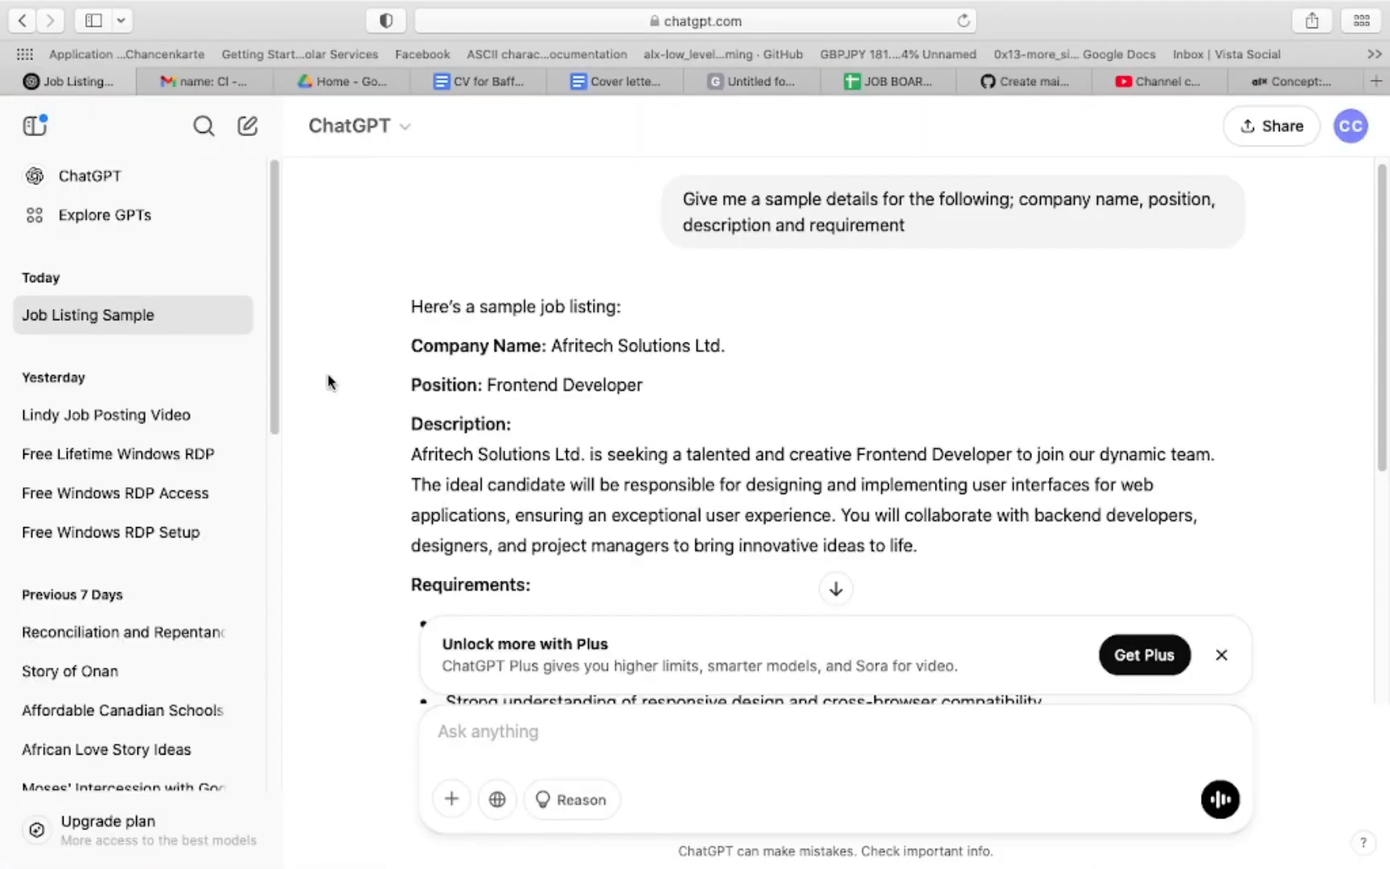
left_click_drag(552, 345, 726, 345)
key("super+c")
key("super+Tab")
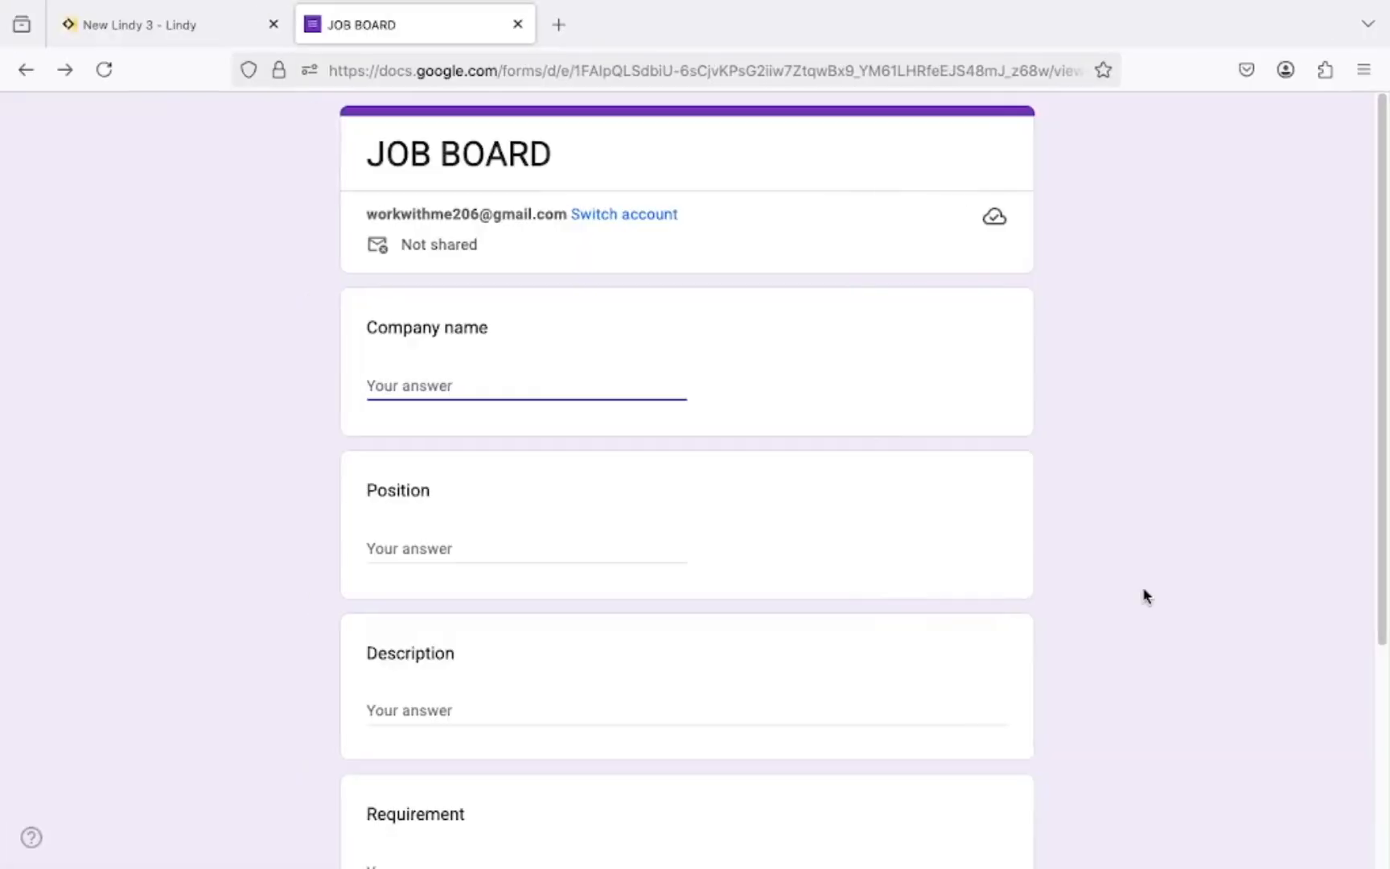
key("super+v")
Copy the position from the ChatGPT listing in Safari and fill the form's Position with "Frontend Developer" in Firefox
left_click(210, 838)
left_click_drag(489, 384, 769, 394)
key("super+c")
left_click(1265, 840)
left_click(426, 545)
key("super+v")
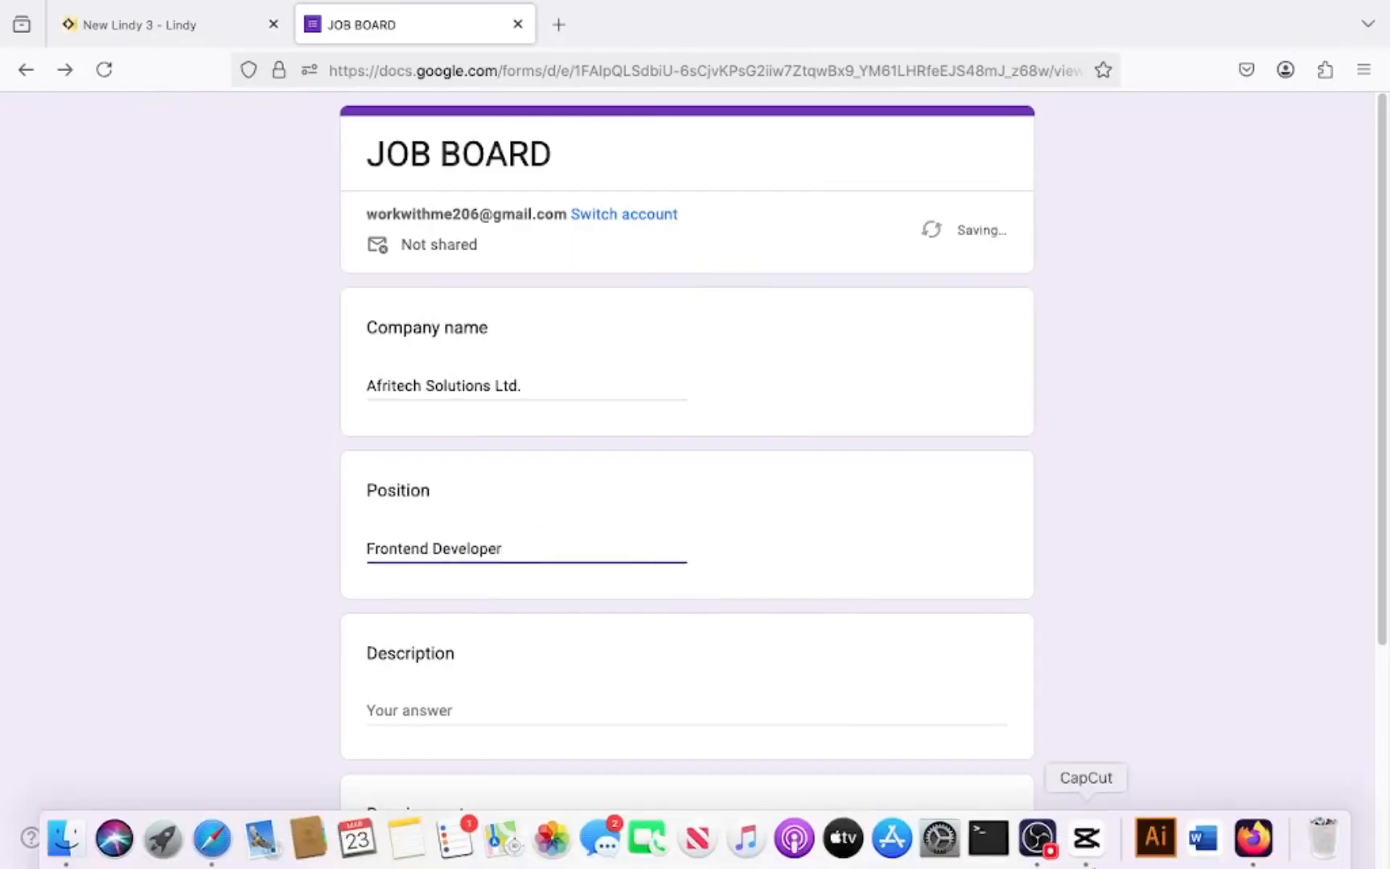
Copy the full Description paragraph from the ChatGPT listing in Safari and paste it as the form's Description answer in Firefox
left_click(210, 839)
left_click_drag(411, 453, 921, 545)
key("super+c")
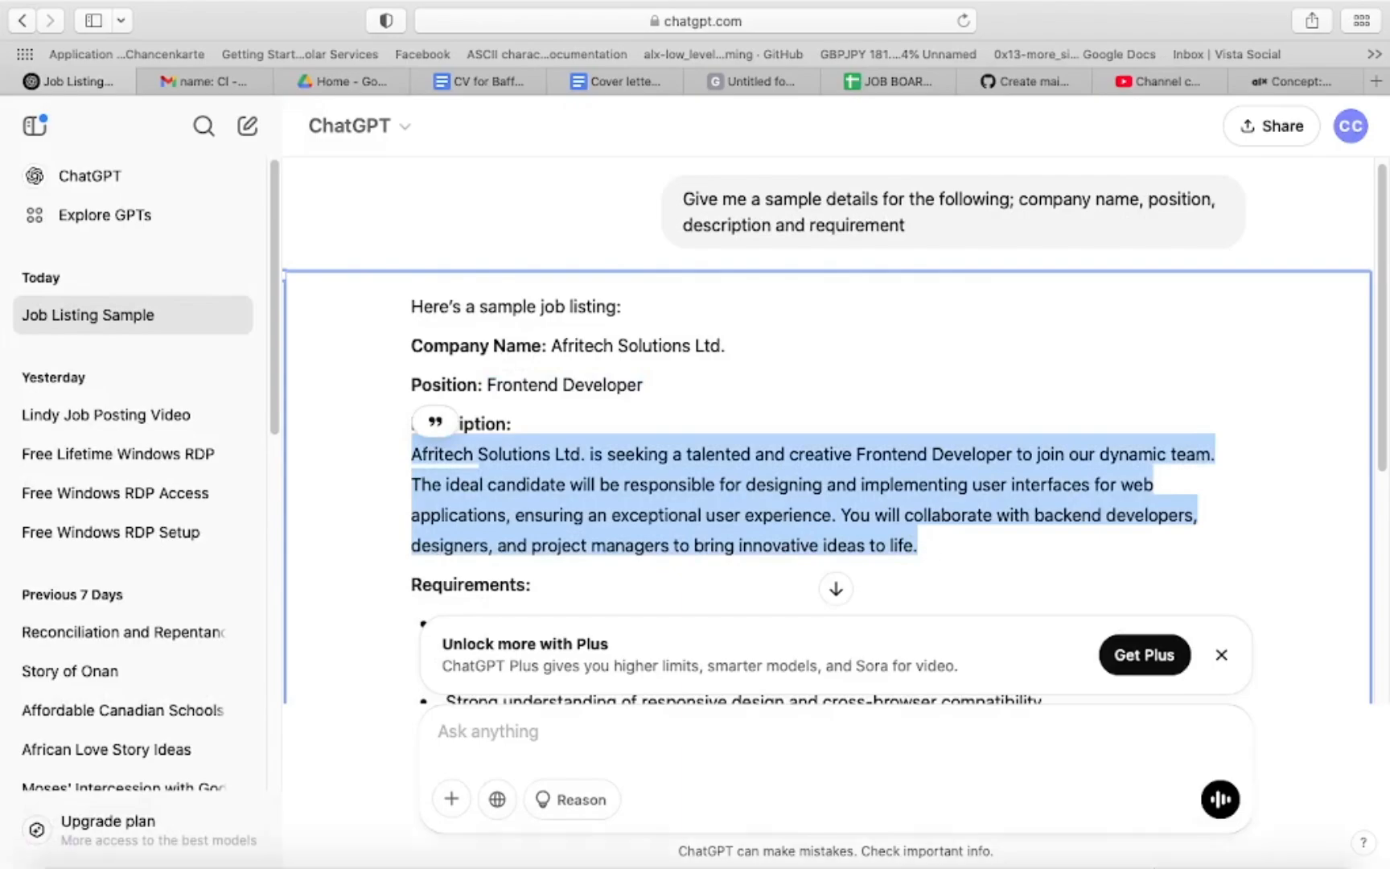
left_click(1265, 841)
left_click(394, 709)
key("super+v")
Copy all the Requirements bullets from the ChatGPT listing in Safari, paste them as the form's Requirement answer in Firefox, and submit the form
scroll(394, 707, "down", 5)
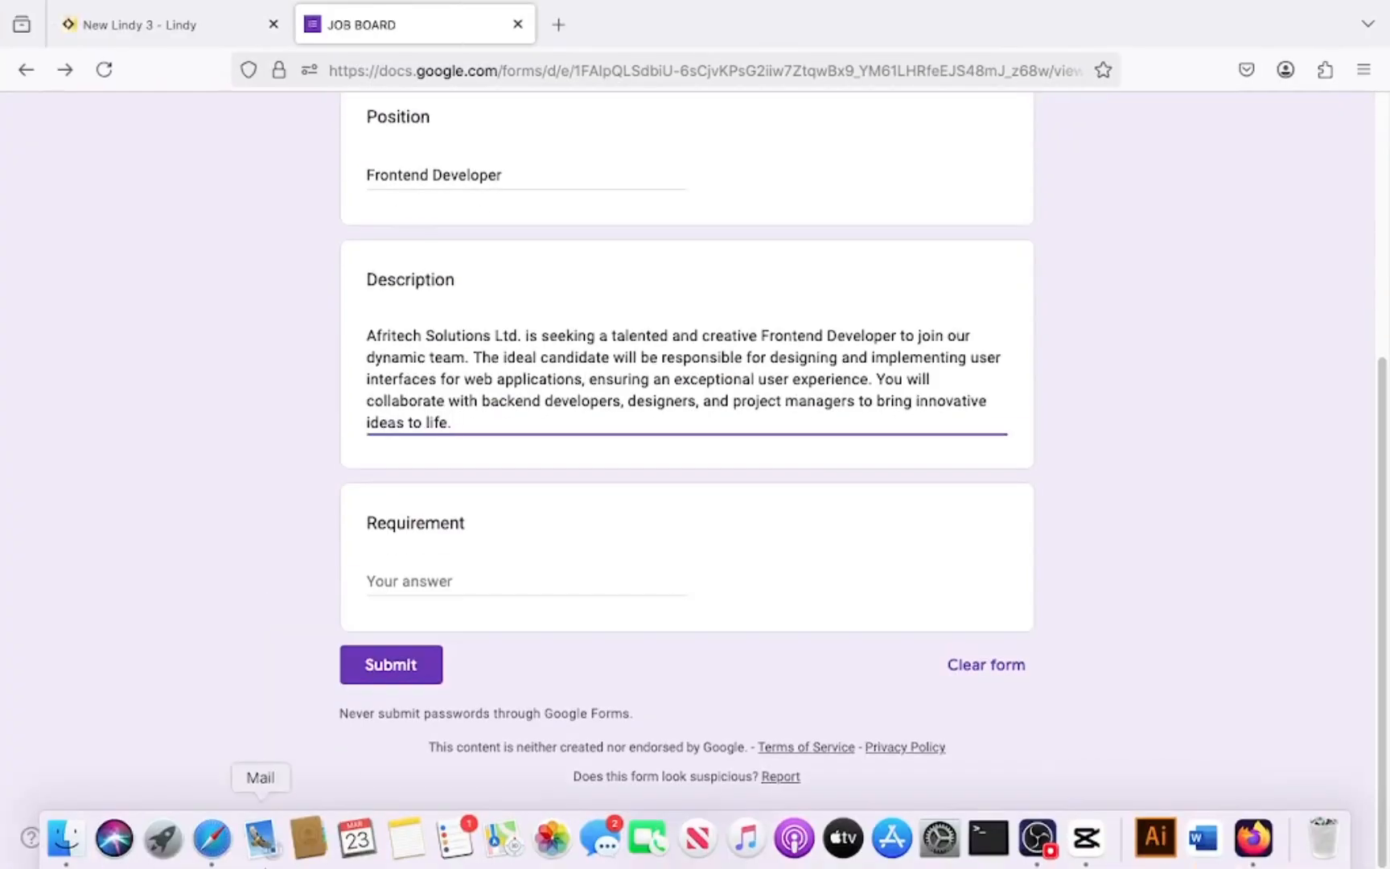
left_click(211, 839)
left_click(808, 583)
scroll(808, 483, "down", 5)
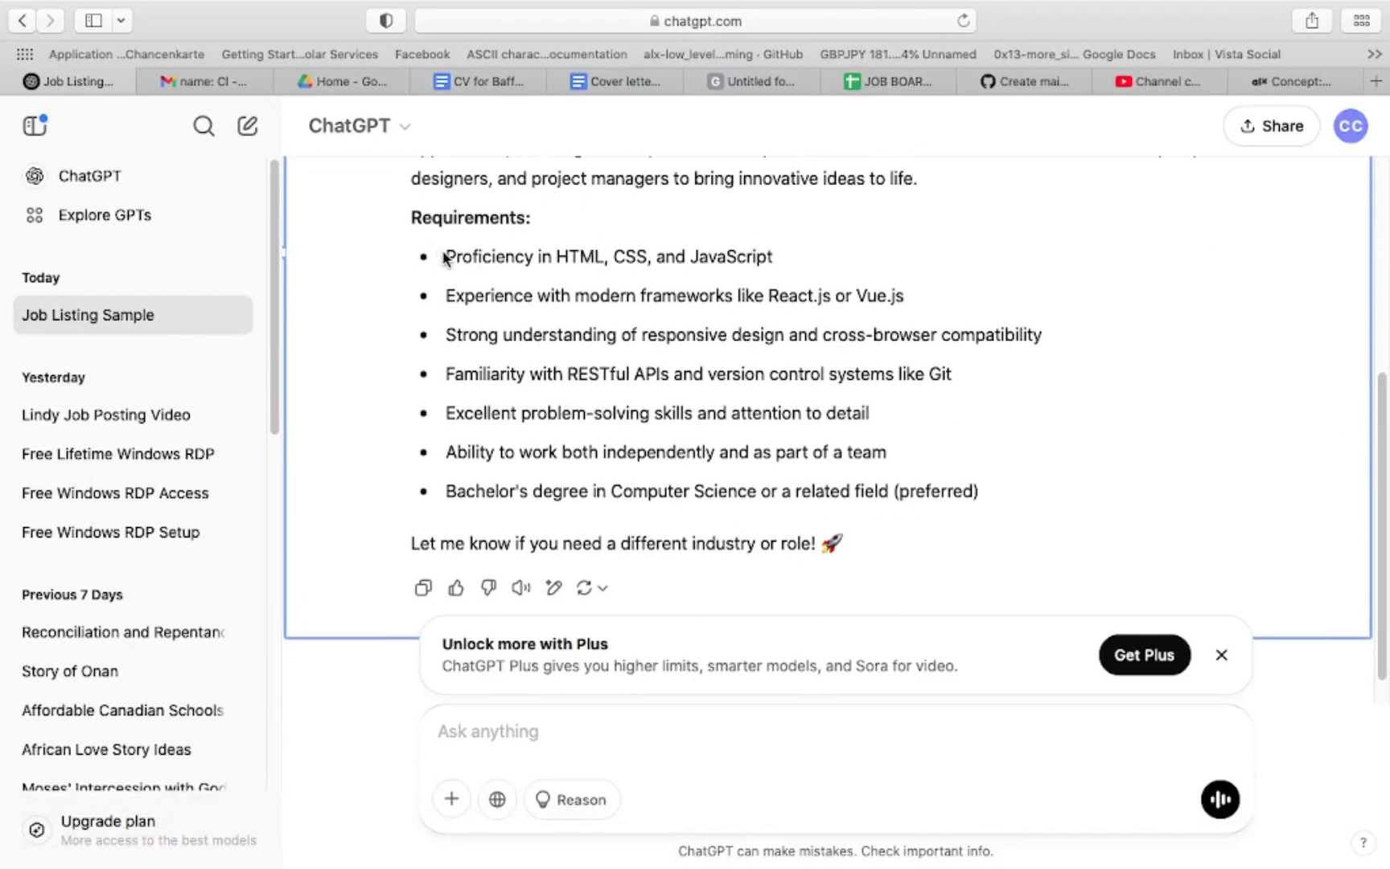
left_click_drag(443, 257, 986, 492)
key("super+c")
left_click(1262, 844)
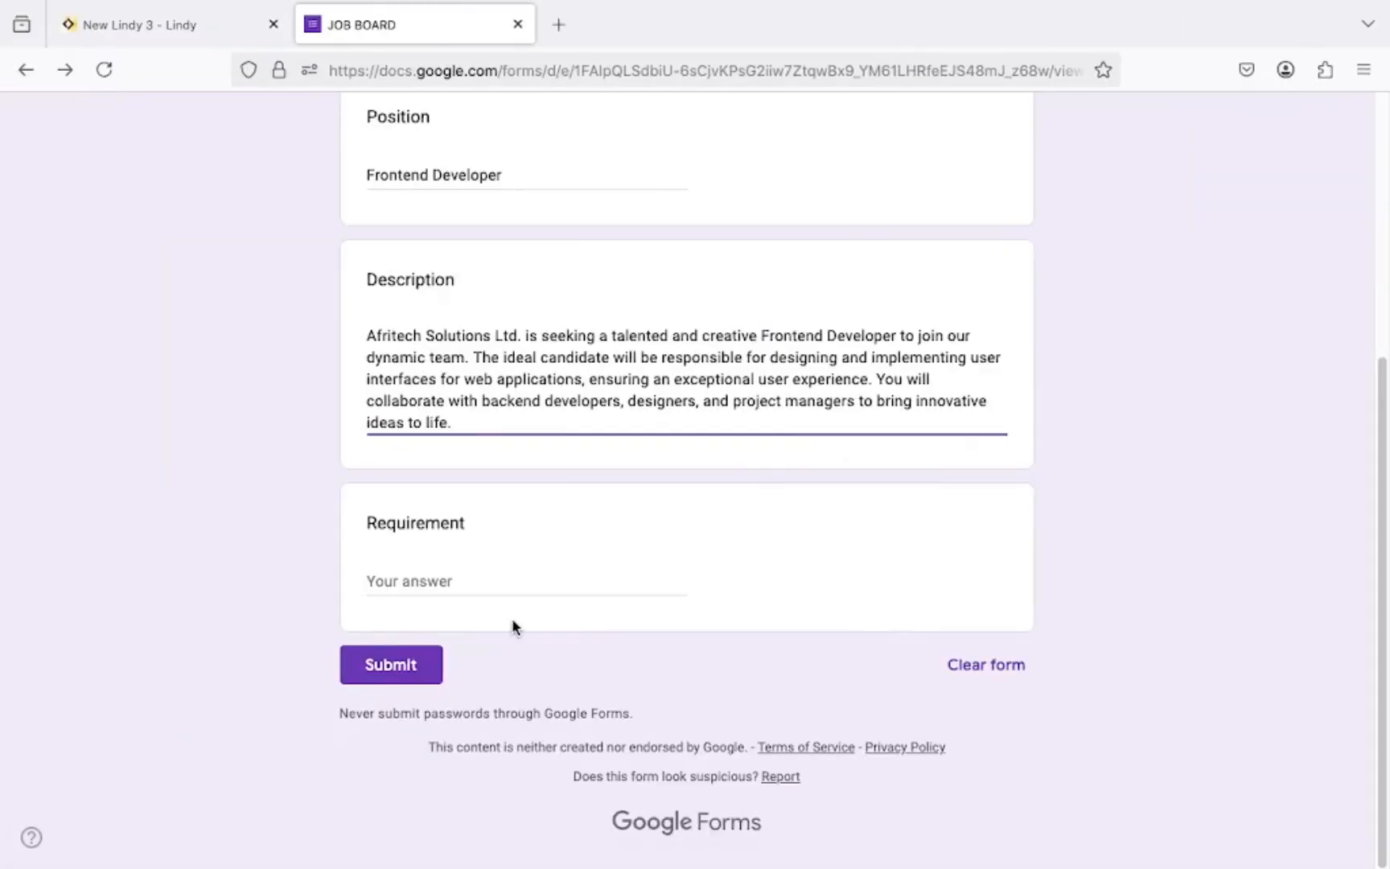
left_click(398, 580)
key("super+v")
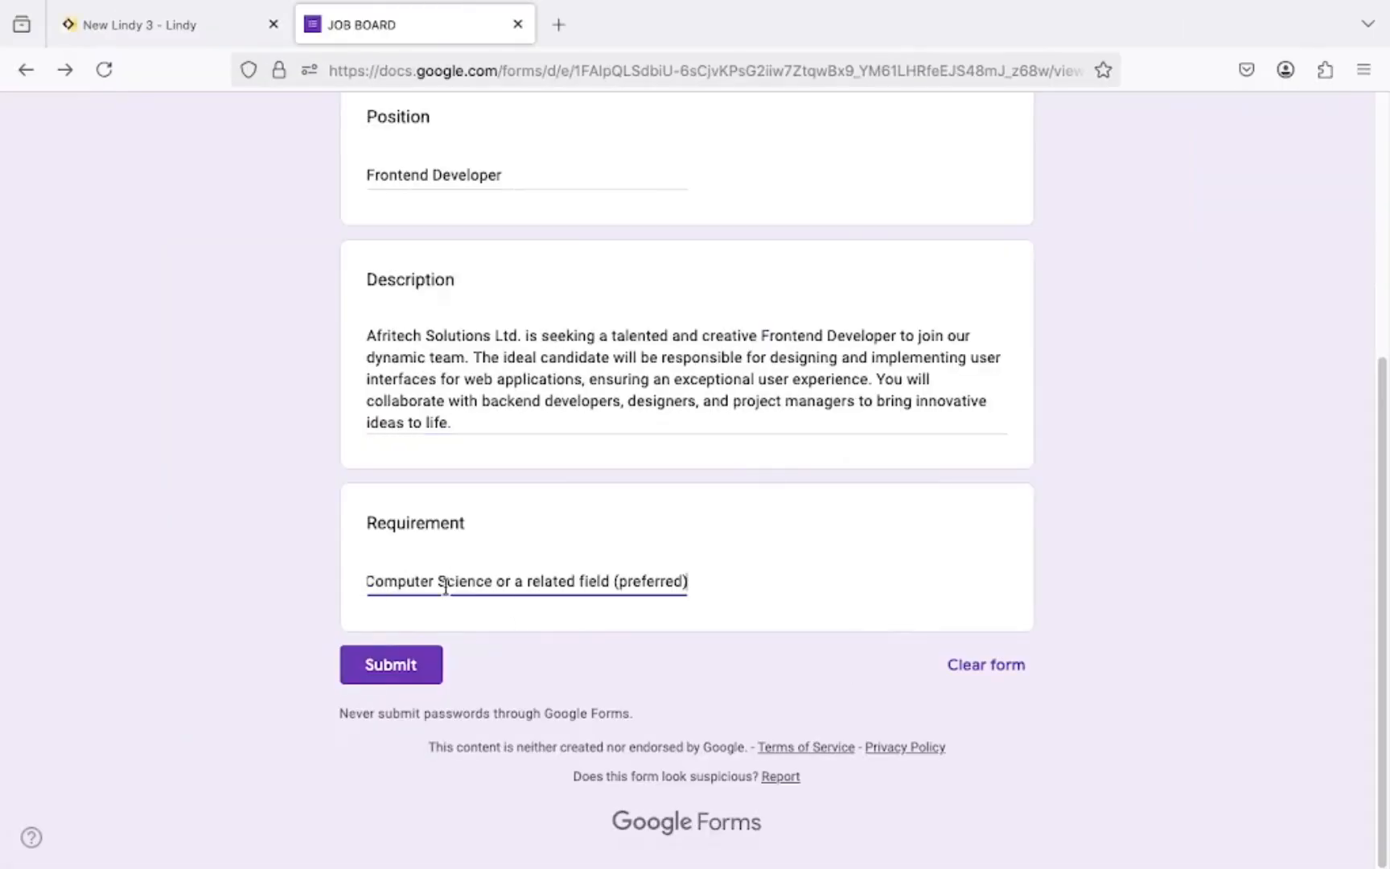
left_click(373, 664)
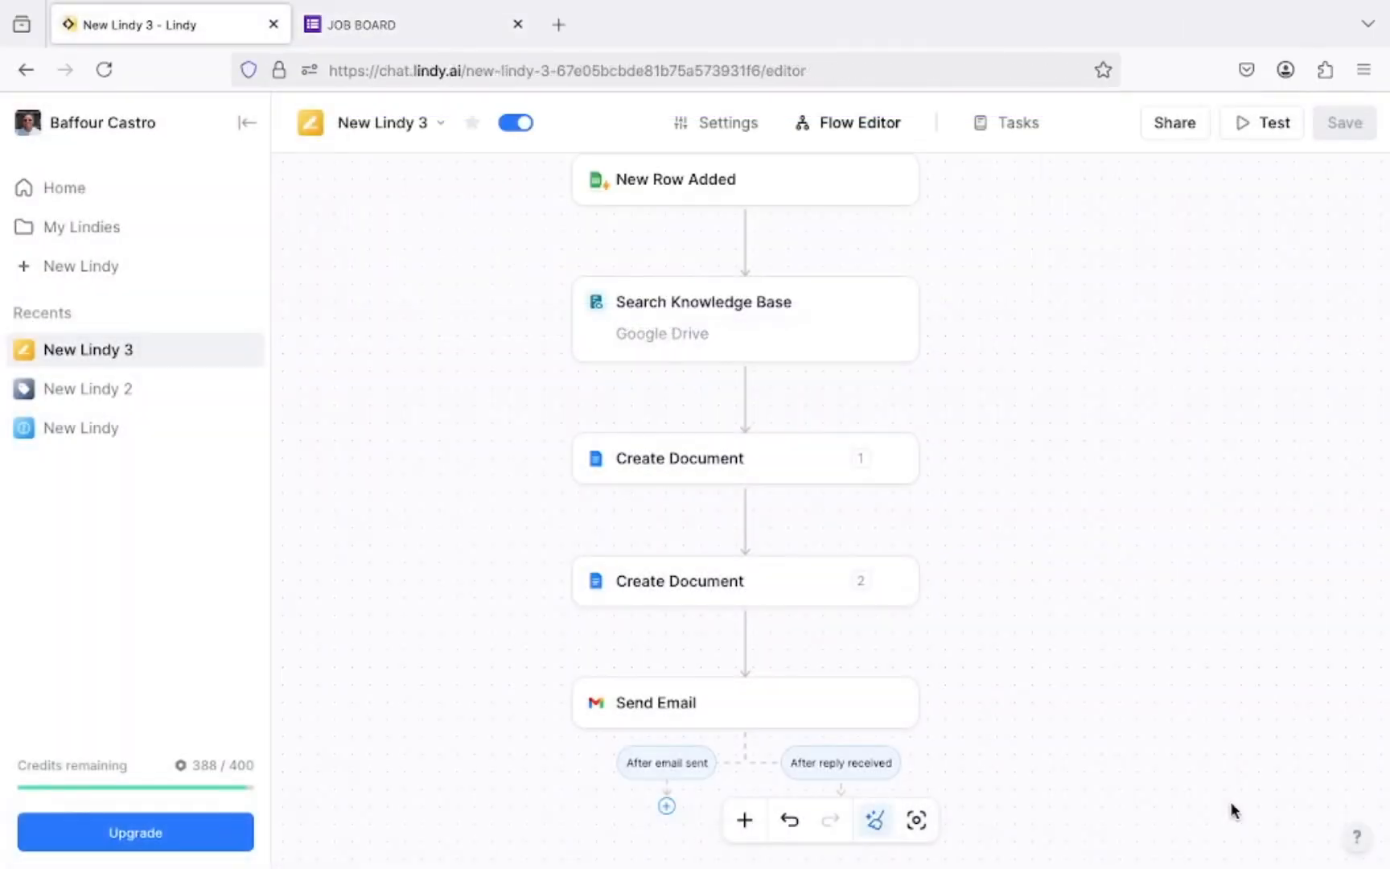
Review the New Job Posting Alert task's executed steps in Lindy and the generated application email with its document links in Gmail
left_click(1016, 123)
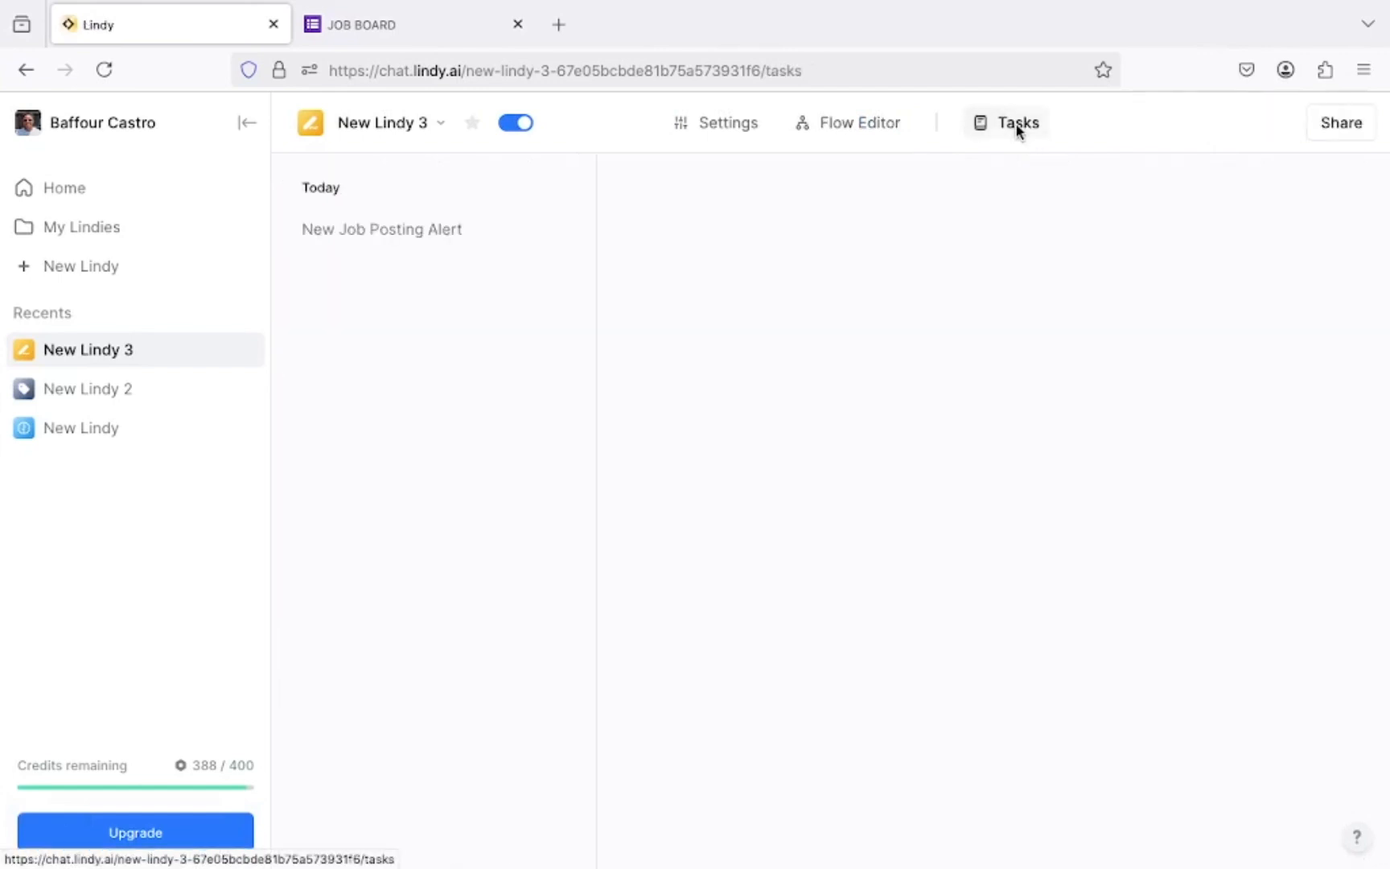
left_click(388, 240)
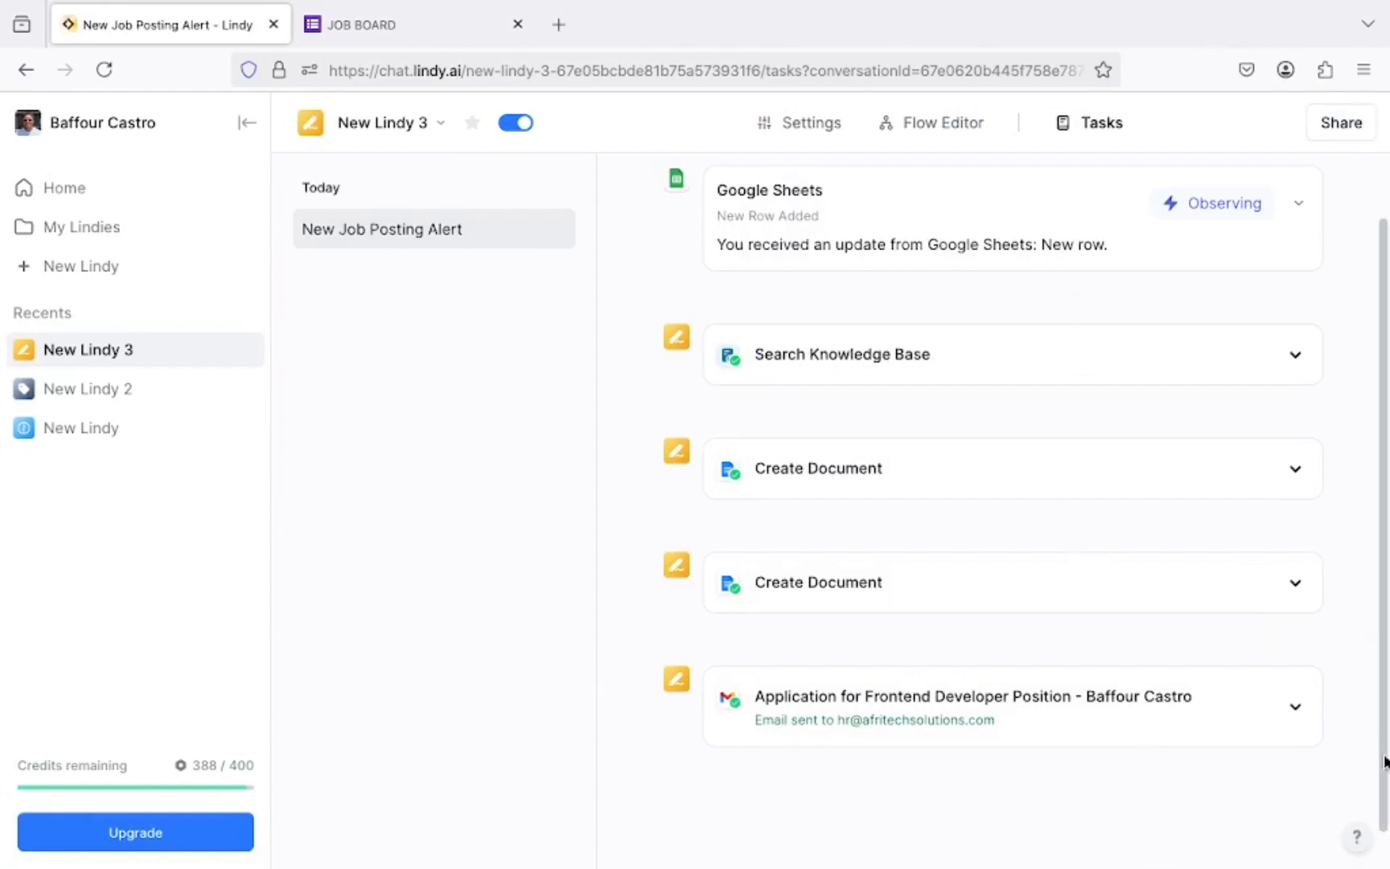
mouse_move(1383, 766)
left_mouse_down()
mouse_move(1383, 686)
mouse_move(1388, 776)
left_mouse_up()
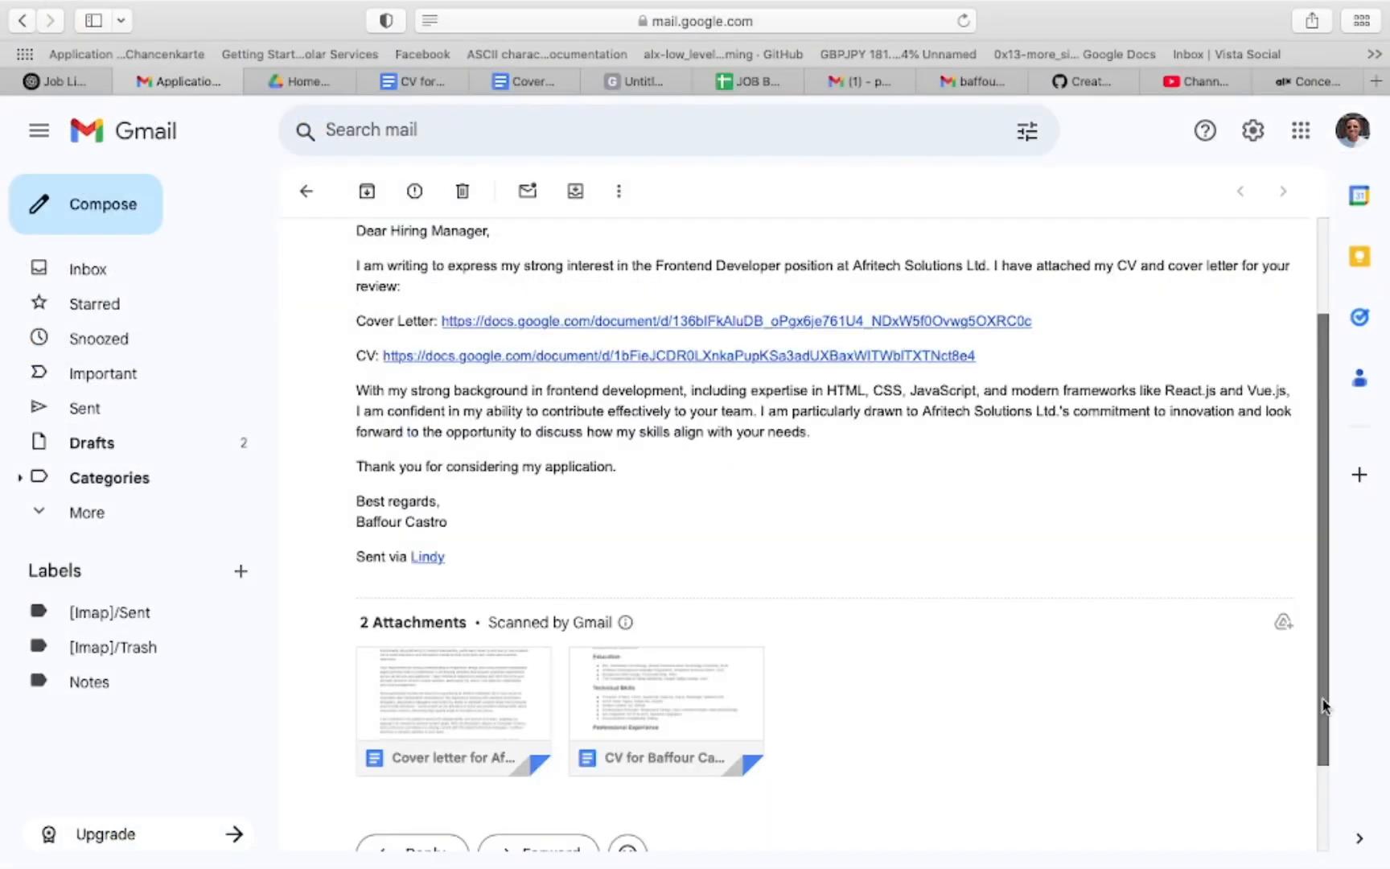
mouse_move(1323, 706)
left_mouse_down()
mouse_move(1323, 566)
mouse_move(1321, 726)
left_mouse_up()
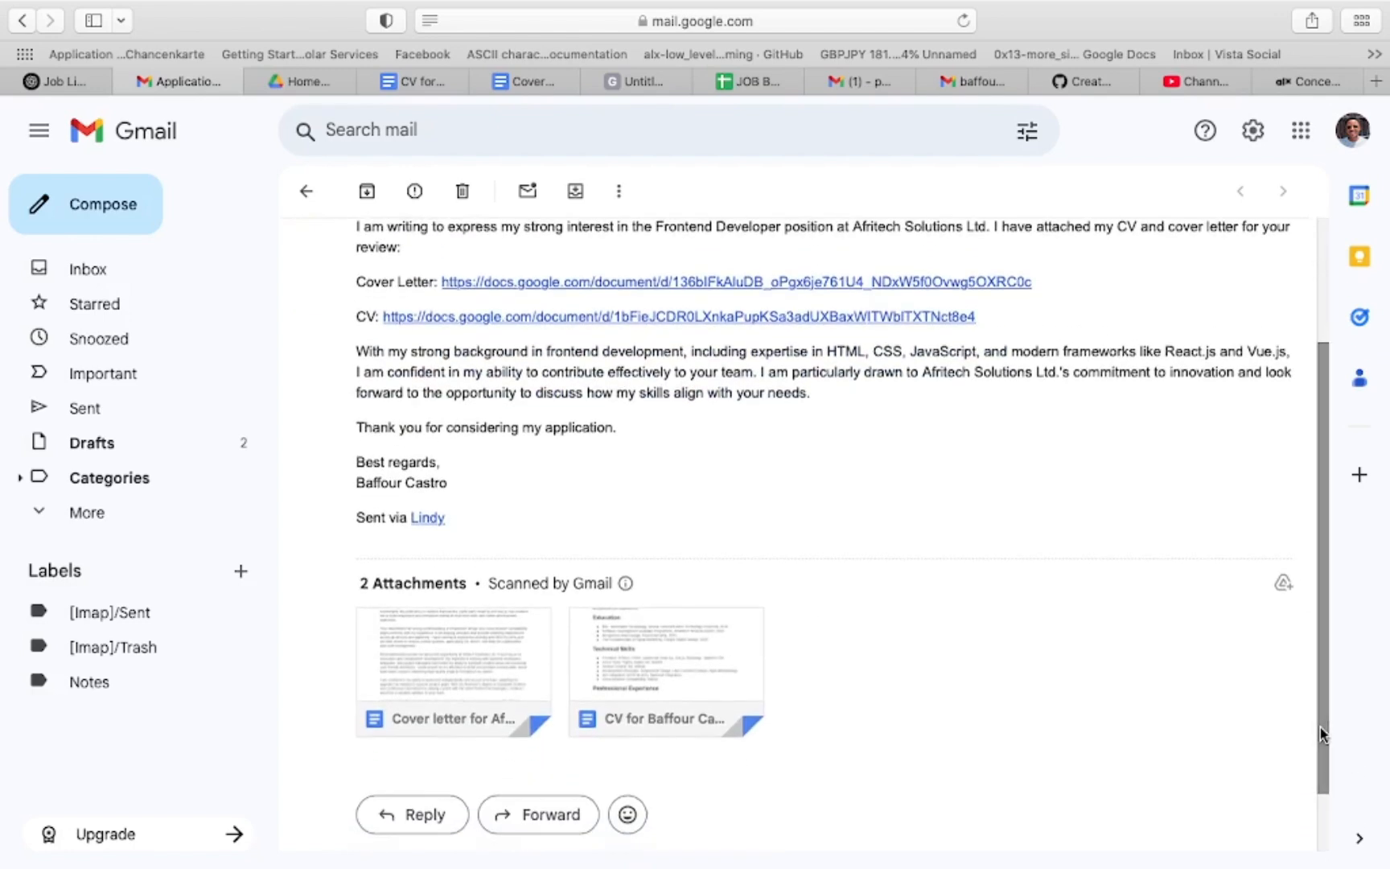